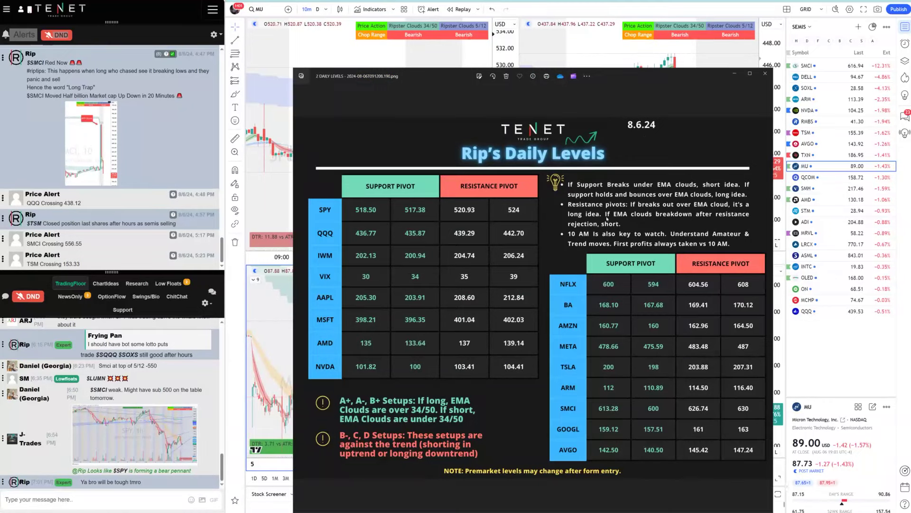
# Step: Move the Daily Levels image aside and view the News Plays and Day 2/Day 3 Plays sheets at full size
pyautogui.moveTo(655, 75); pyautogui.dragTo(569, 30)
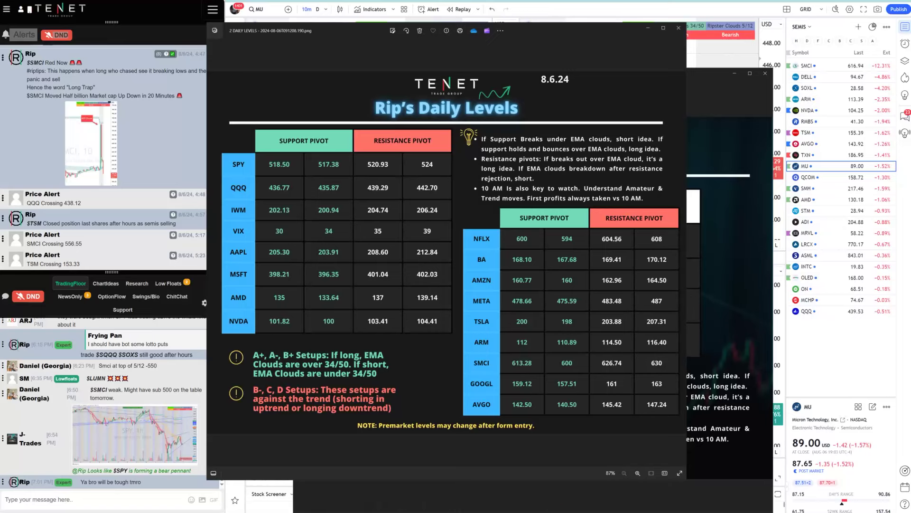
pyautogui.moveTo(436, 511)
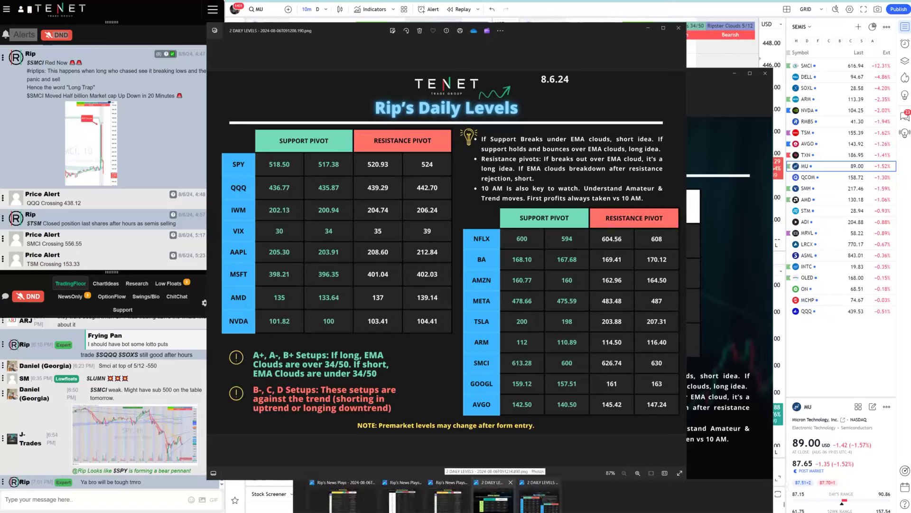
pyautogui.click(357, 510)
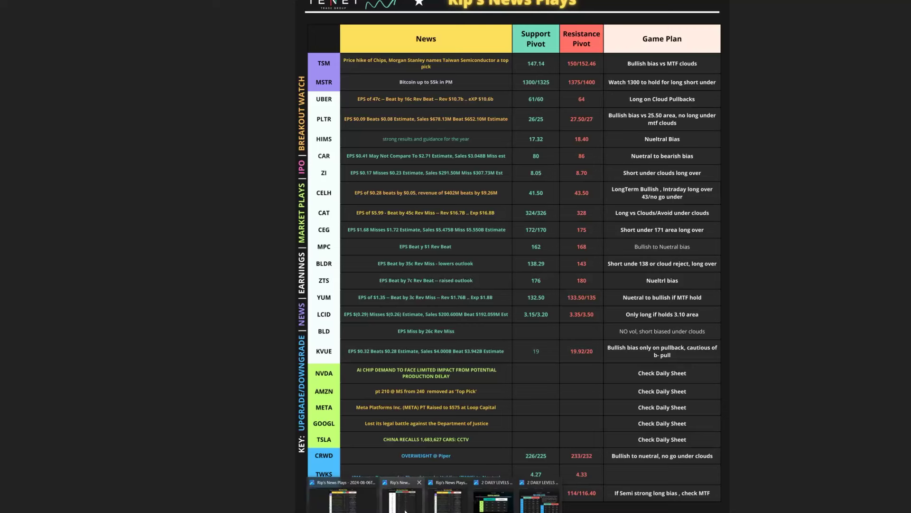
pyautogui.click(404, 509)
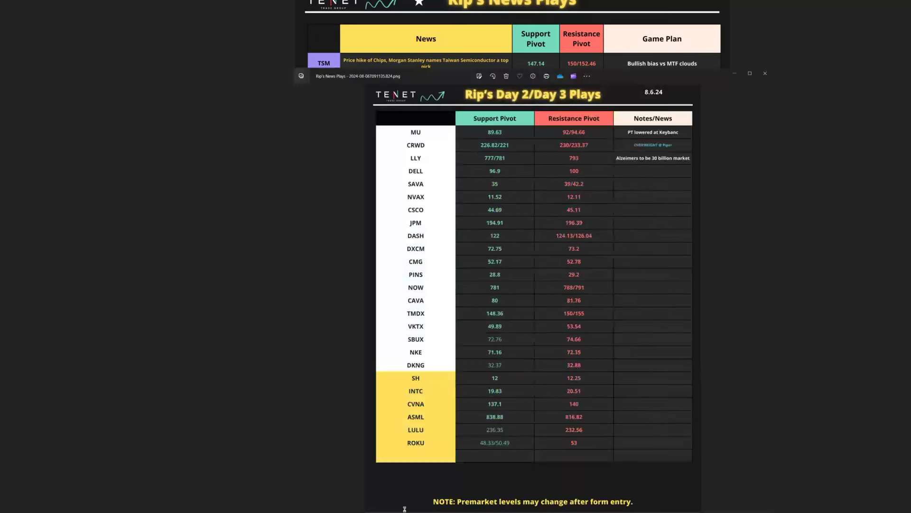
pyautogui.click(748, 74)
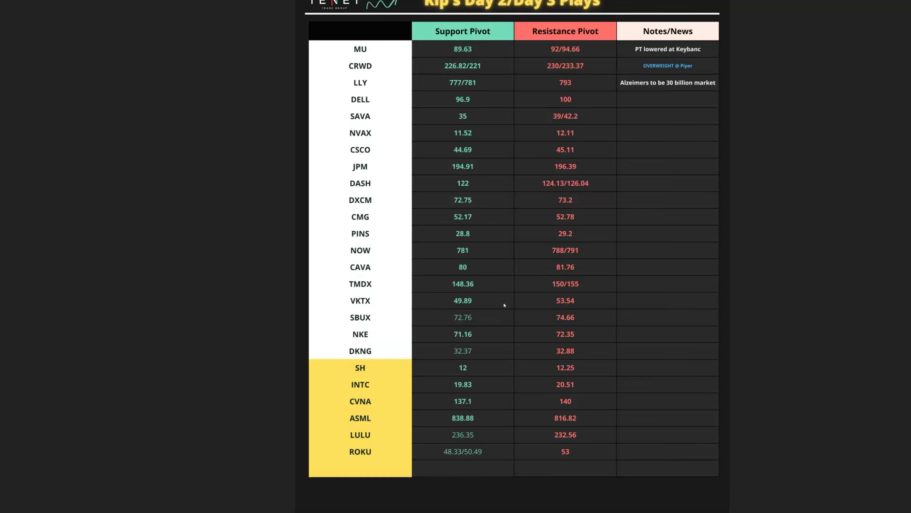
# Step: Examine the Crypto Watch pivot sheet and go back to the Daily Levels sheet
pyautogui.moveTo(436, 512)
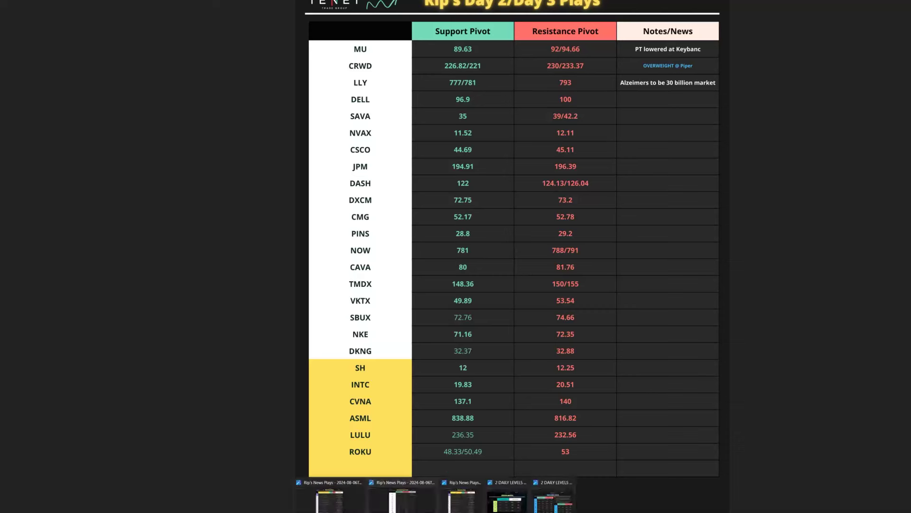
pyautogui.click(514, 510)
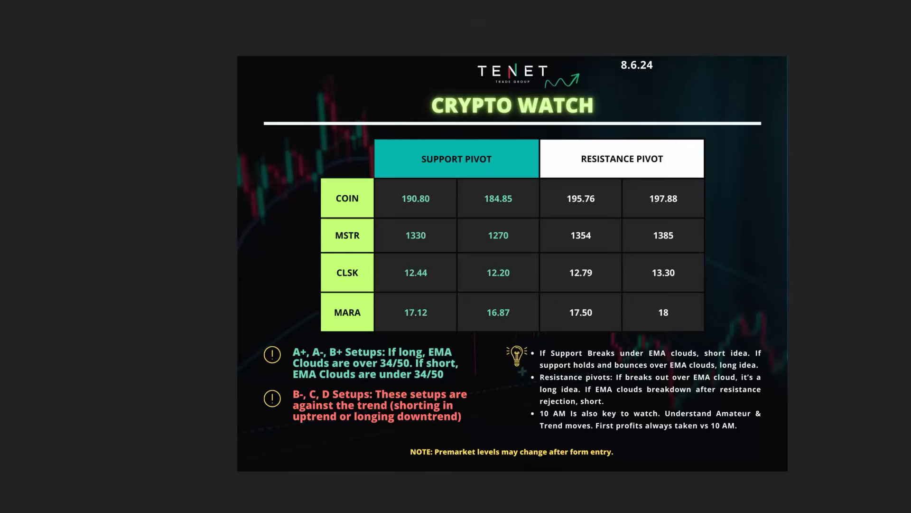
pyautogui.press('Right')
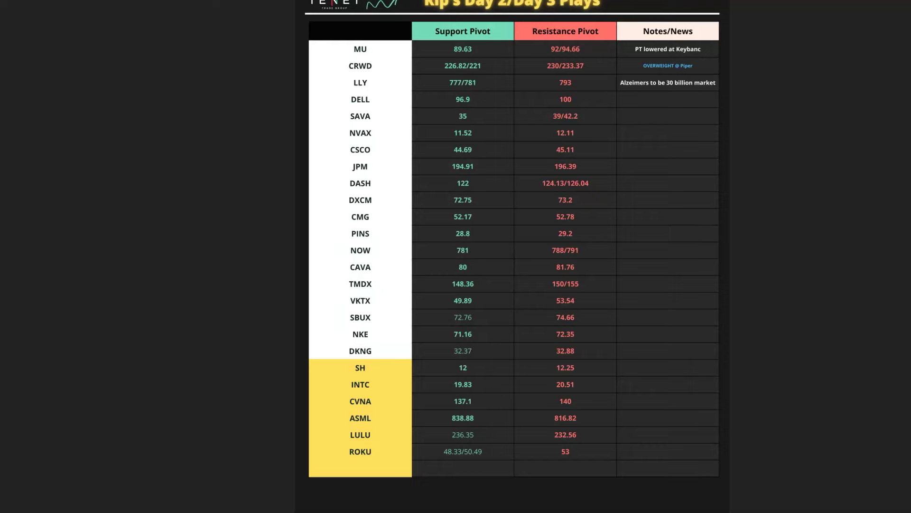
pyautogui.press('Right')
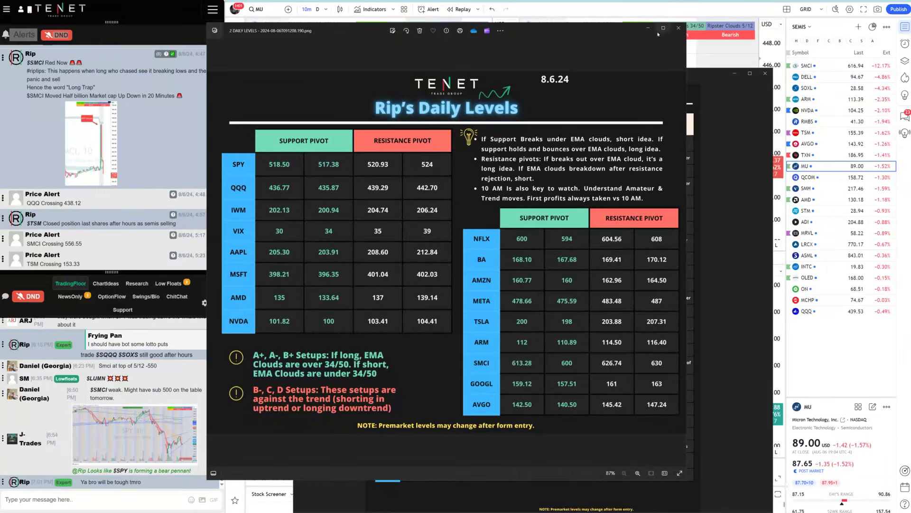
# Step: Move the Daily Levels window aside and minimize the open sheets to uncover the four-chart grid
pyautogui.moveTo(540, 31); pyautogui.dragTo(469, 30)
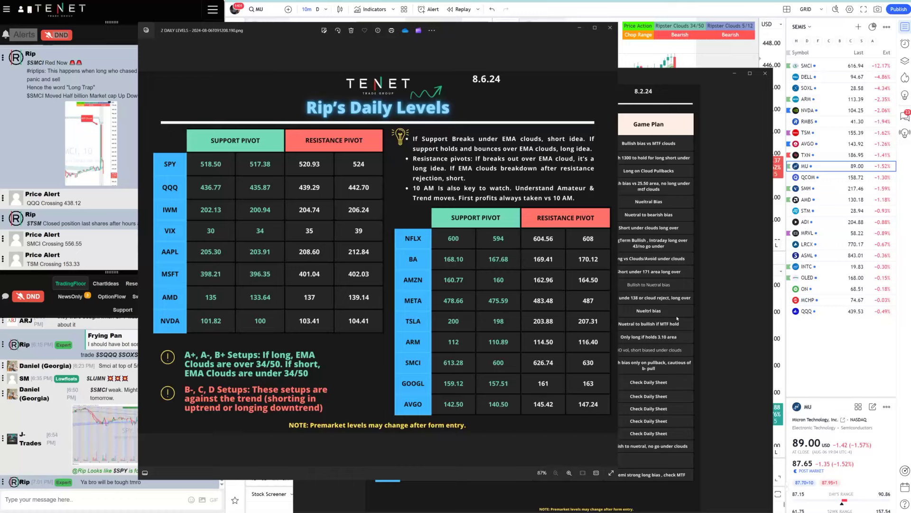
pyautogui.moveTo(463, 510)
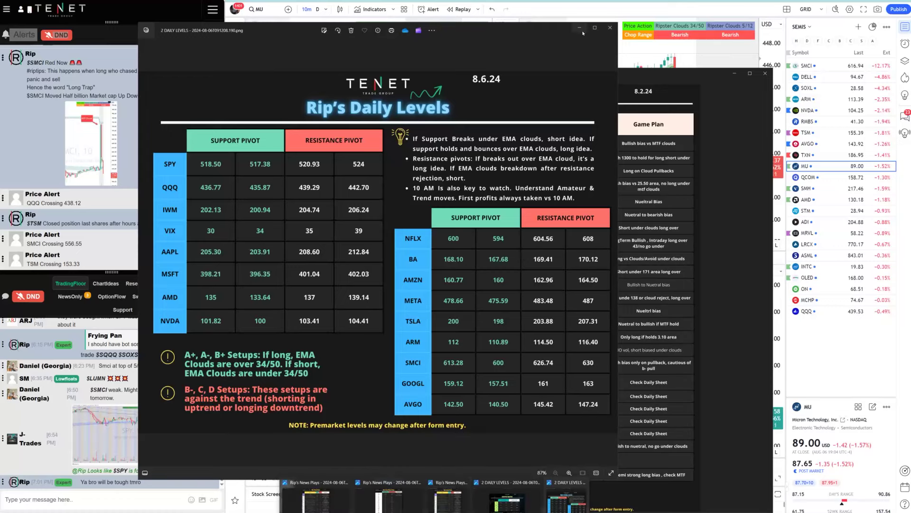
pyautogui.click(451, 502)
pyautogui.click(735, 74)
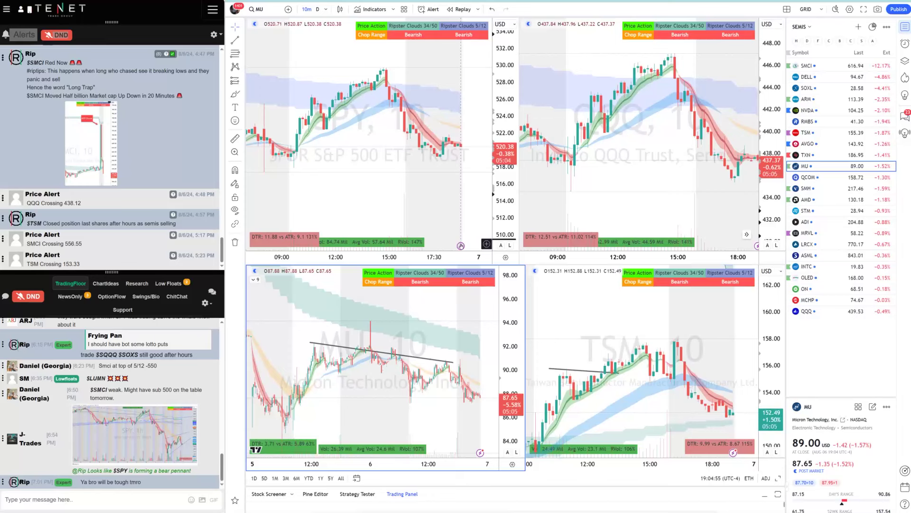
# Step: Enlarge the lower chart panes and show more earlier sessions on the QQQ, MU and SPY 10-minute charts
pyautogui.moveTo(550, 214); pyautogui.dragTo(581, 214)
pyautogui.moveTo(522, 269); pyautogui.dragTo(510, 244)
pyautogui.scroll(-3, 452, 313)
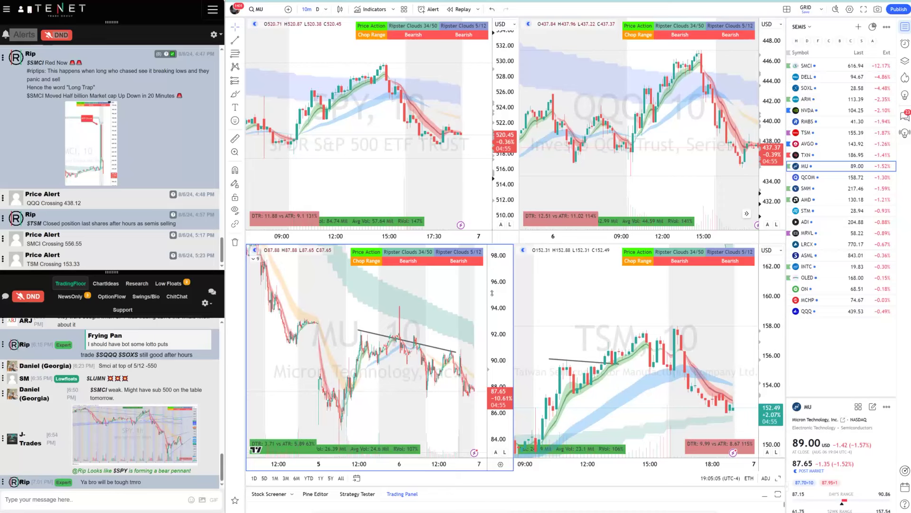
pyautogui.scroll(-3, 409, 362)
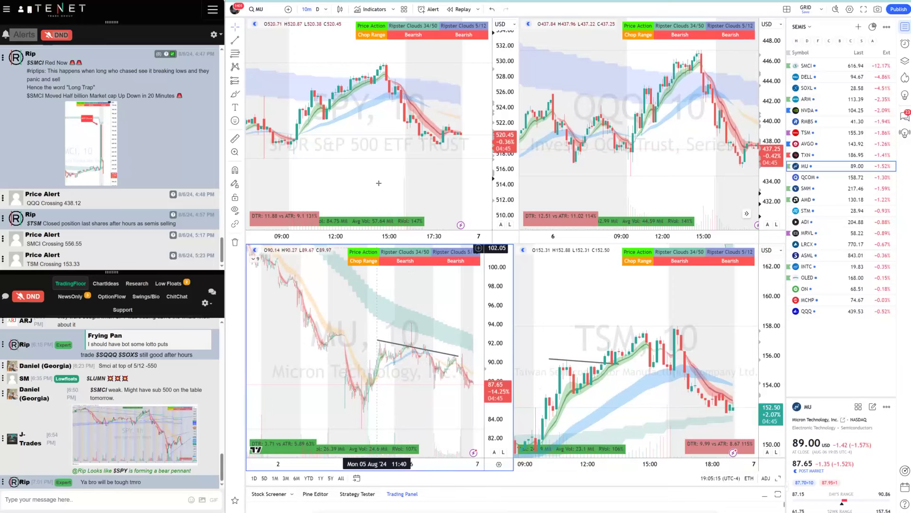
pyautogui.scroll(-3, 379, 178)
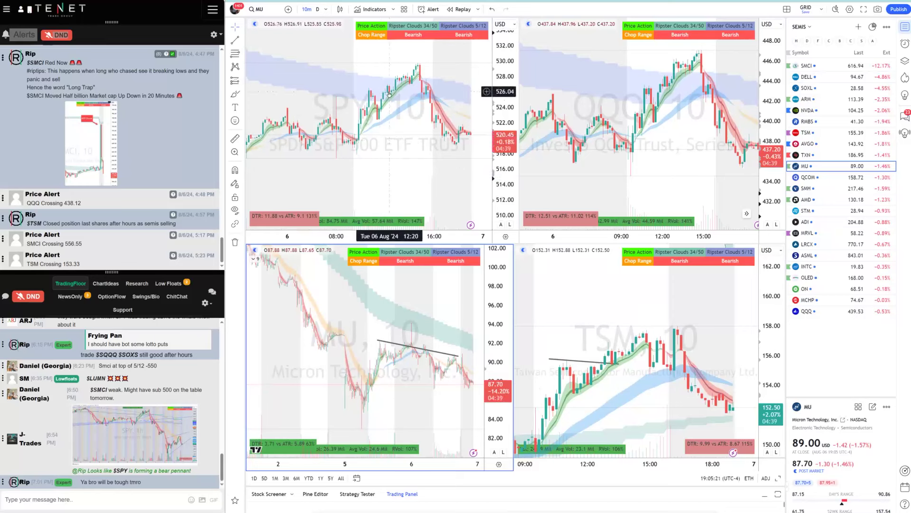
pyautogui.scroll(-2, 427, 121)
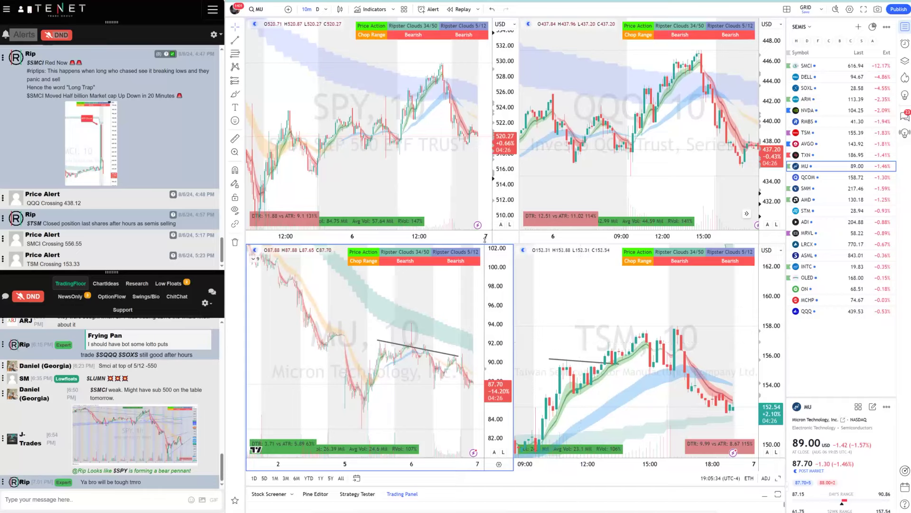
# Step: Switch to the single-chart MOBILE layout and load the SPY daily chart
pyautogui.hotkey('ctrl', 'Tab')
pyautogui.hotkey('ctrl', 'Tab')
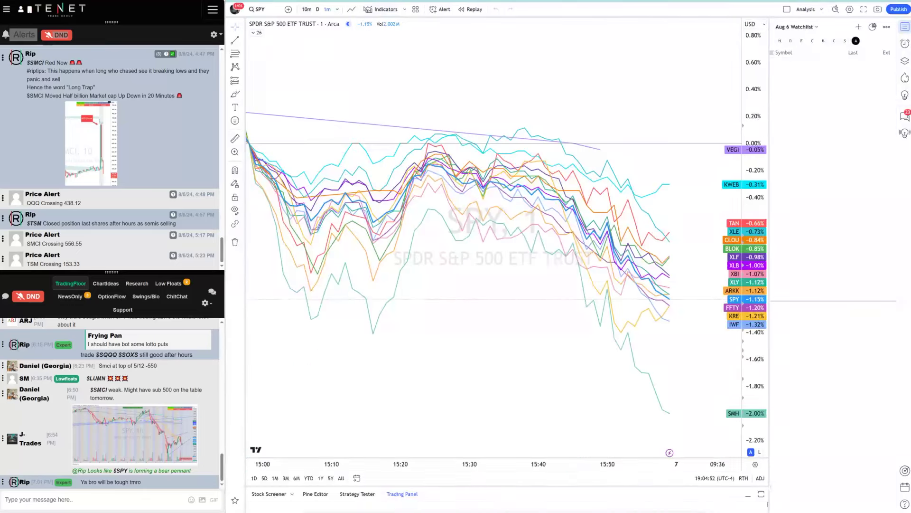
pyautogui.hotkey('ctrl', 'shift', 'Tab')
pyautogui.click(266, 10)
pyautogui.write('SPY')
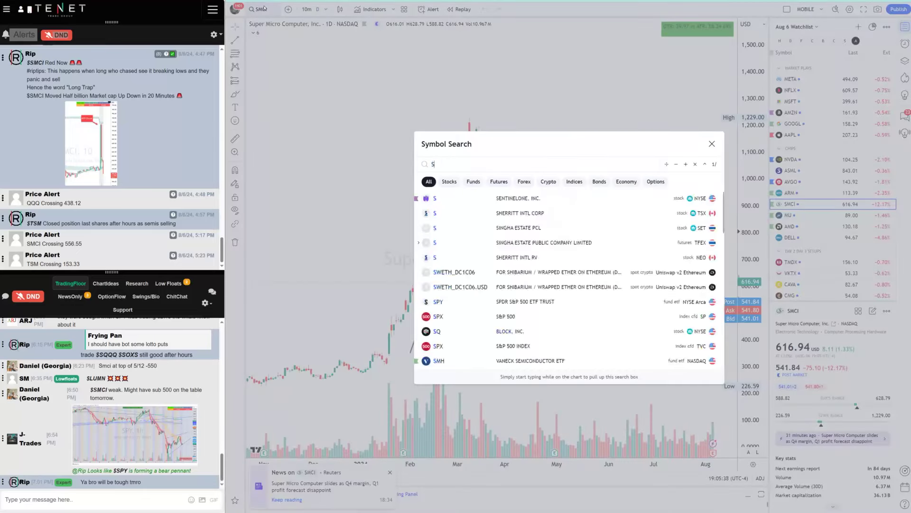
pyautogui.press('Return')
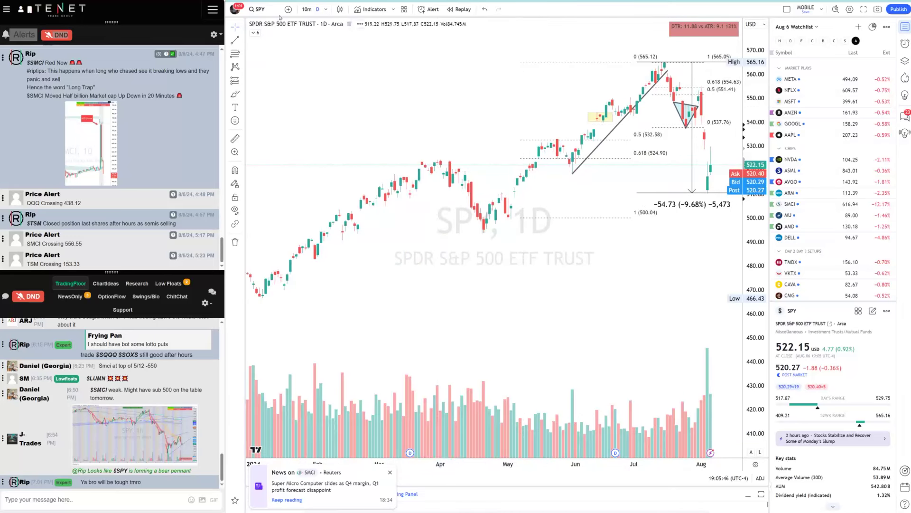
# Step: Bring up the QQQ daily chart, followed by the VIX daily chart
pyautogui.click(264, 8)
pyautogui.write('QQQ')
pyautogui.press('Return')
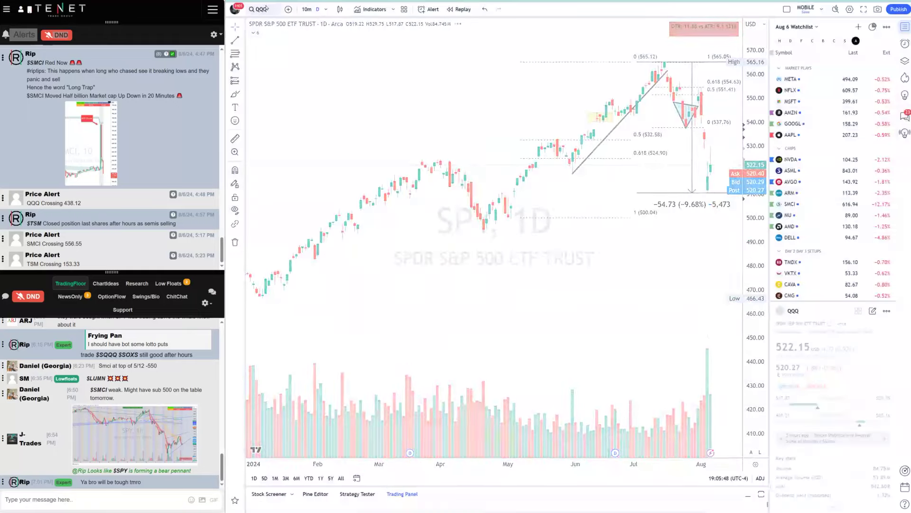
pyautogui.click(266, 9)
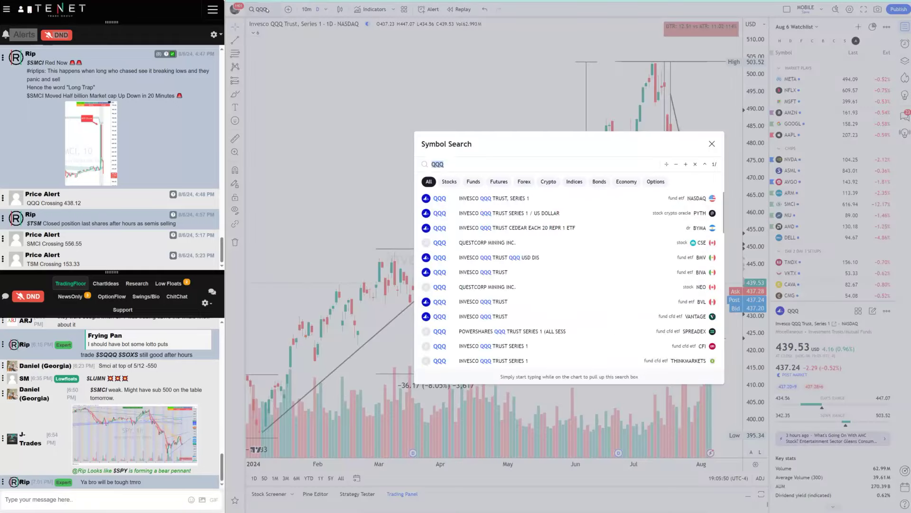
pyautogui.write('VIX')
pyautogui.press('Return')
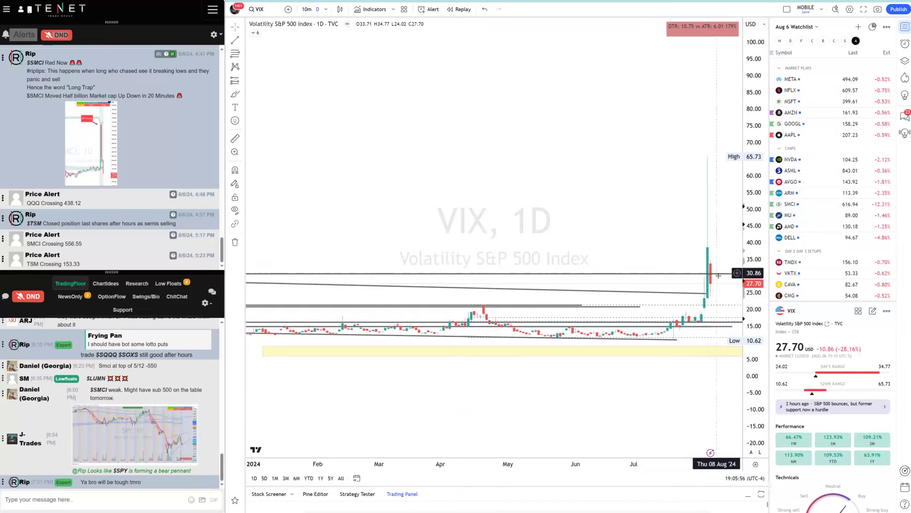
# Step: Change the daily chart back to SPY and focus on the price action from March to August
pyautogui.click(319, 2)
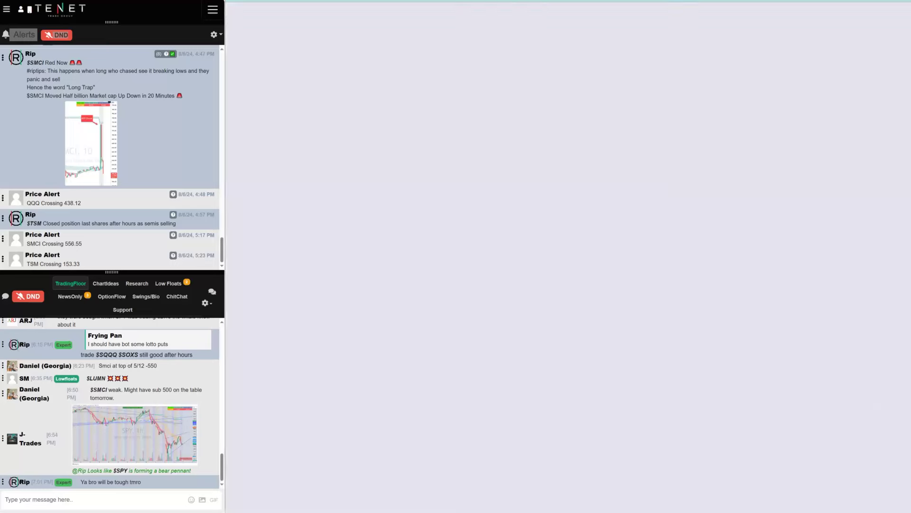
pyautogui.click(364, 2)
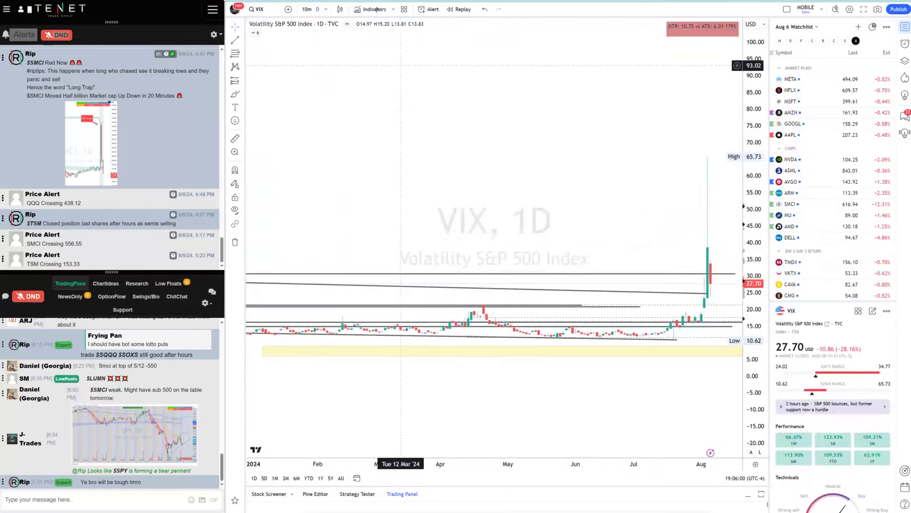
pyautogui.click(408, 2)
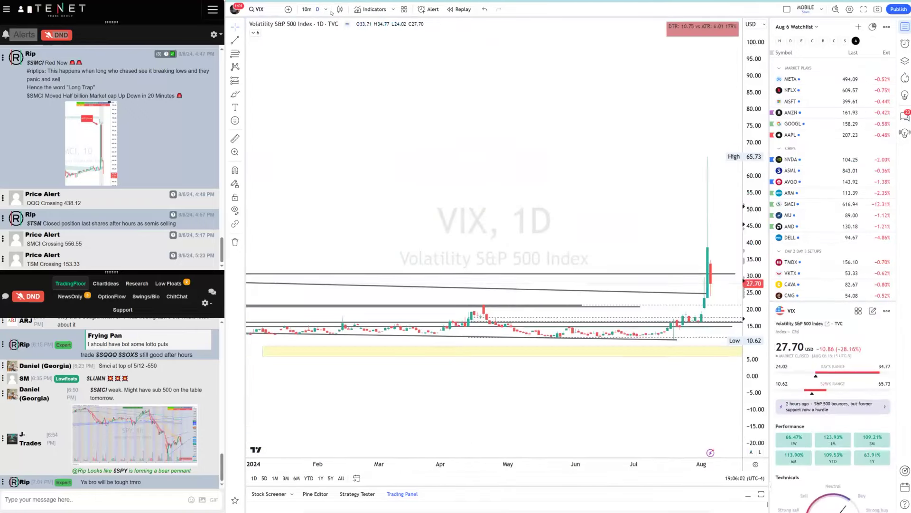
pyautogui.write('SPY')
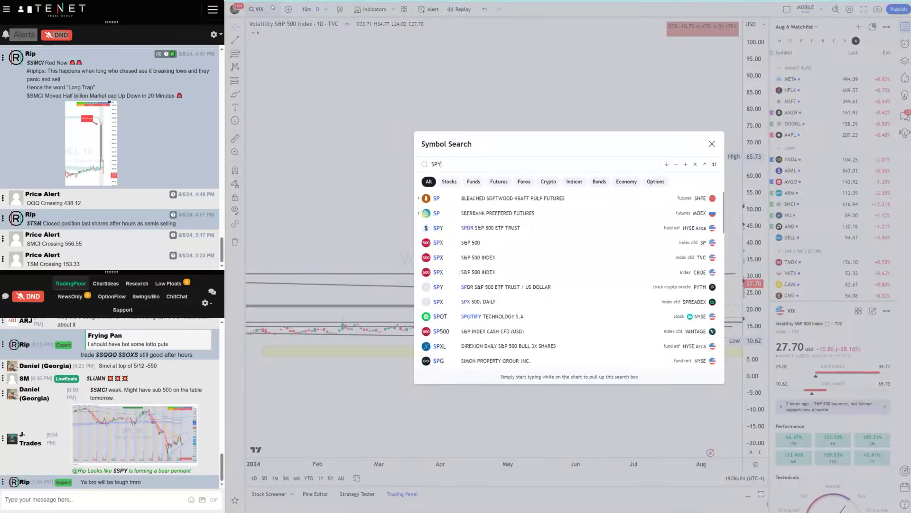
pyautogui.press('Return')
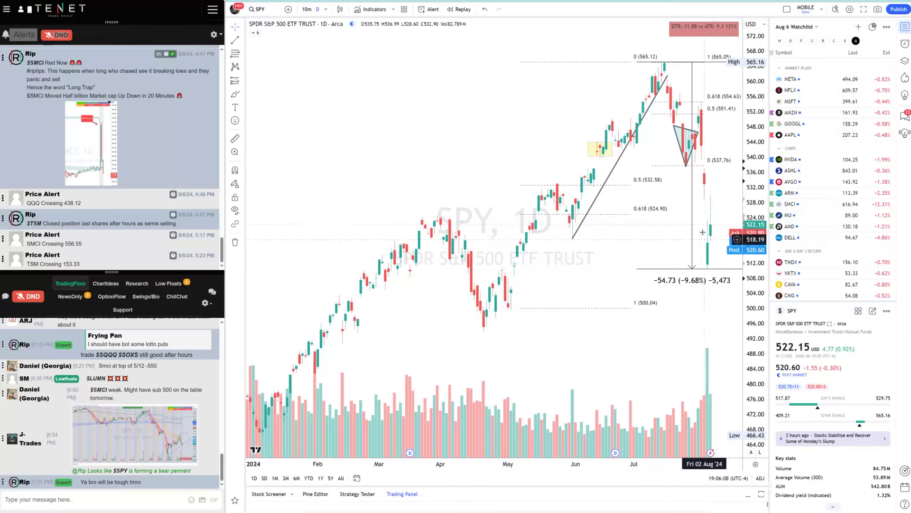
pyautogui.scroll(2, 683, 213)
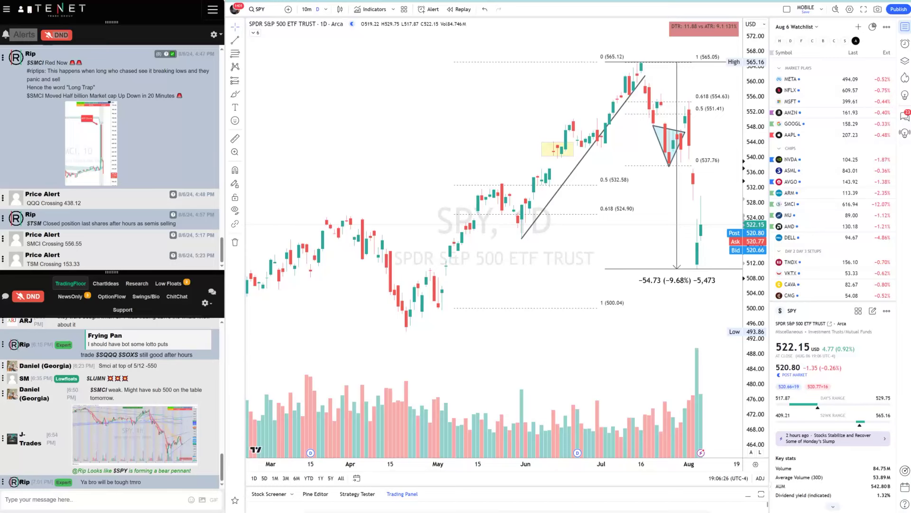
# Step: Return to the four-chart grid, check the Daily Levels sheet over it, and close the sheet
pyautogui.hotkey('ctrl', 'Tab')
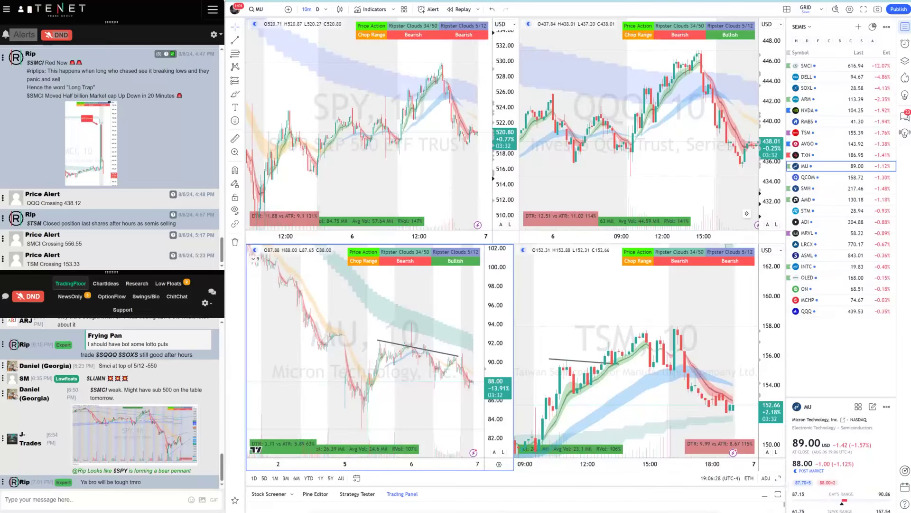
pyautogui.moveTo(434, 512)
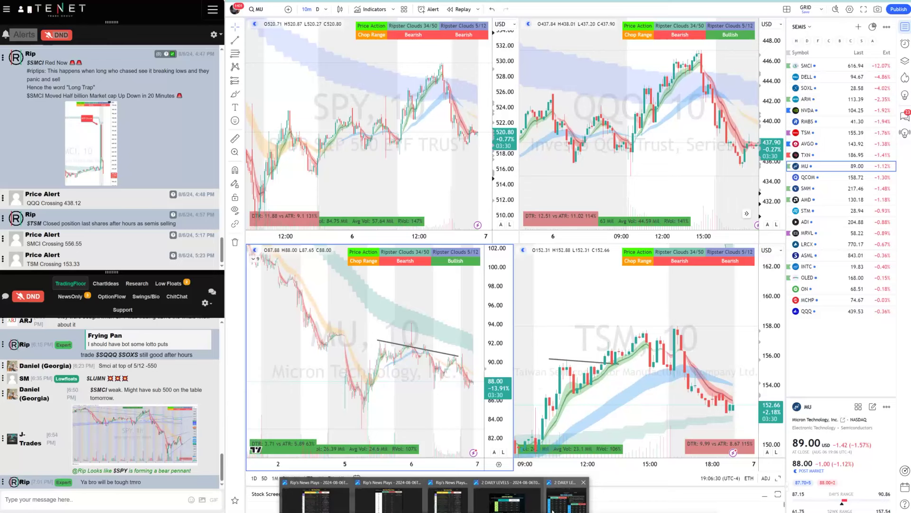
pyautogui.click(567, 498)
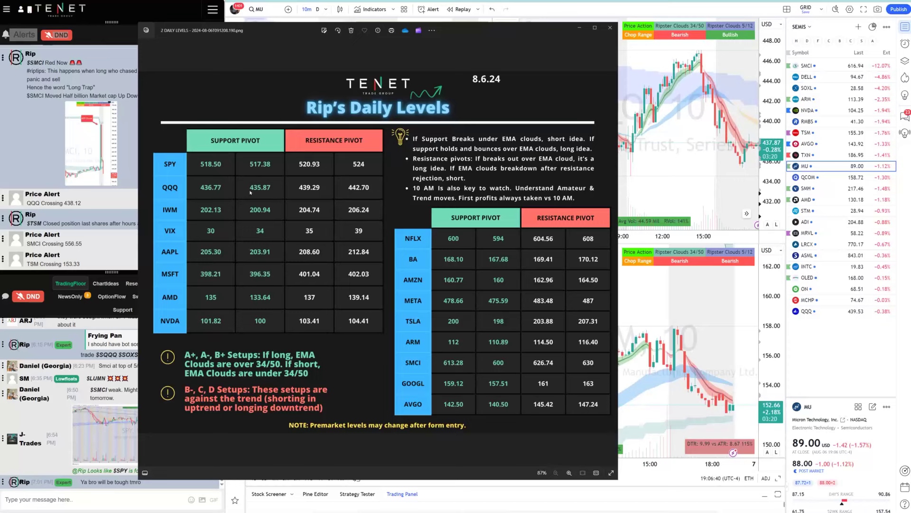
pyautogui.click(610, 28)
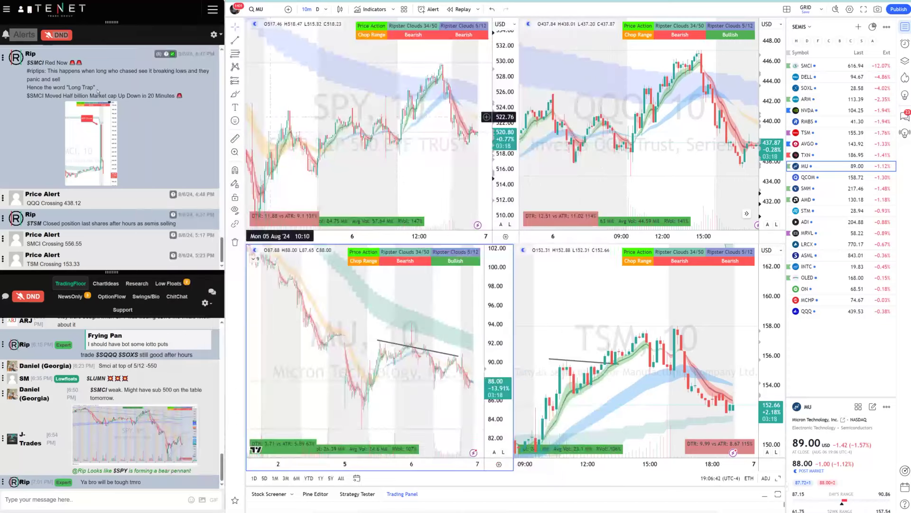
# Step: Search the chat room alerts for $SPY and enlarge the alerts pane to show more of the history
pyautogui.click(211, 34)
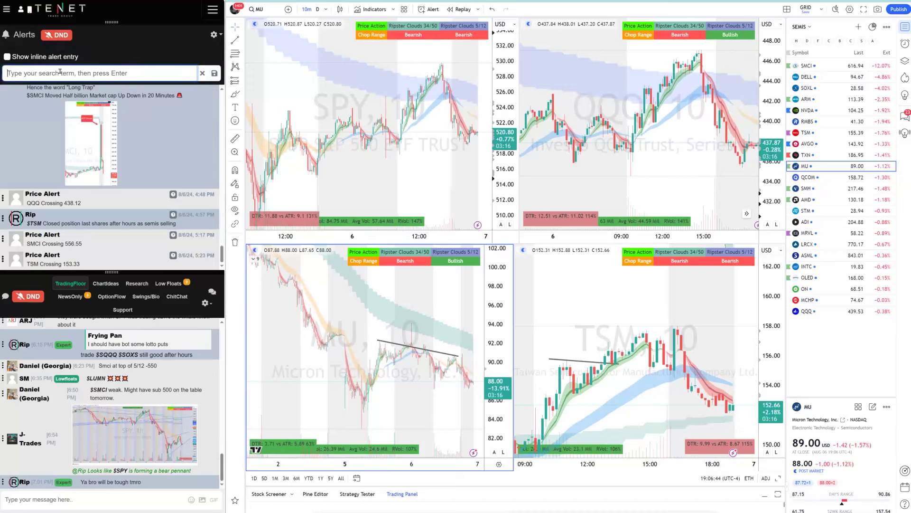
pyautogui.write('$SPY')
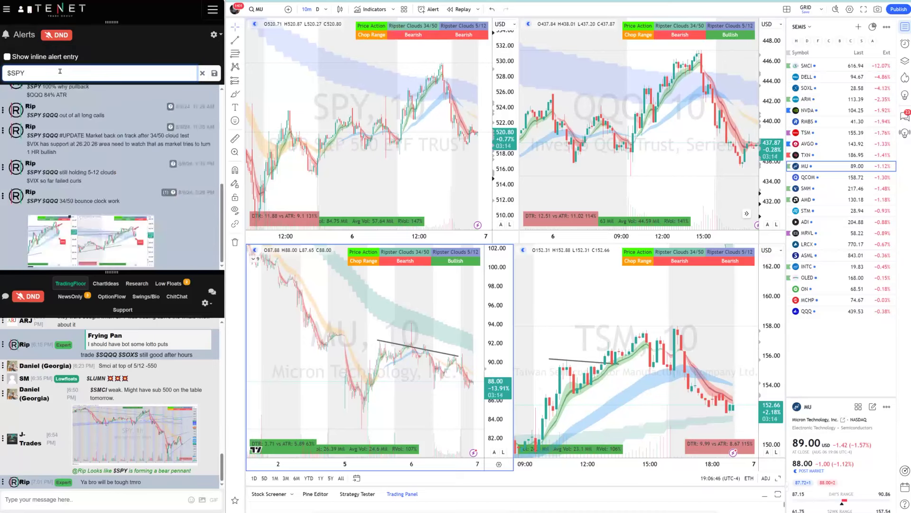
pyautogui.moveTo(157, 272); pyautogui.dragTo(158, 457)
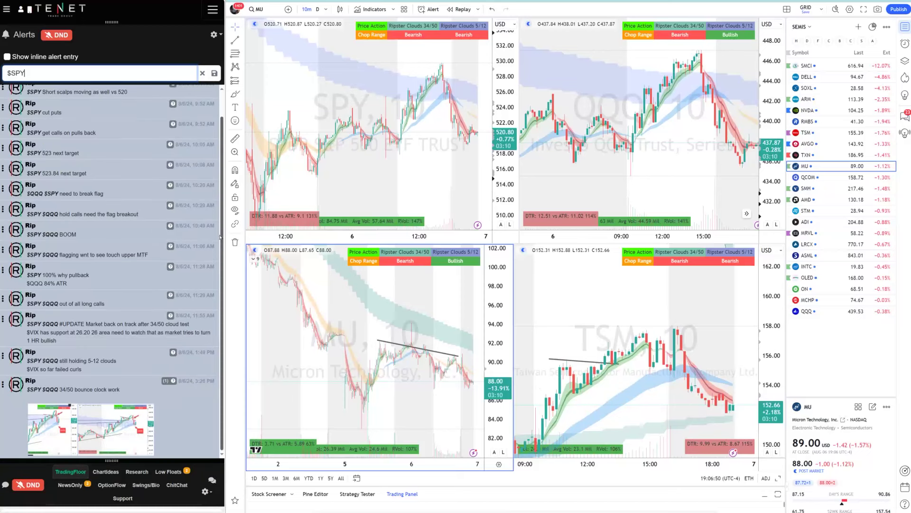
# Step: Replace the MU chart in the grid with VIX and focus it on the August 5 to 6 price action
pyautogui.moveTo(221, 238); pyautogui.dragTo(223, 221)
pyautogui.scroll(5, 419, 159)
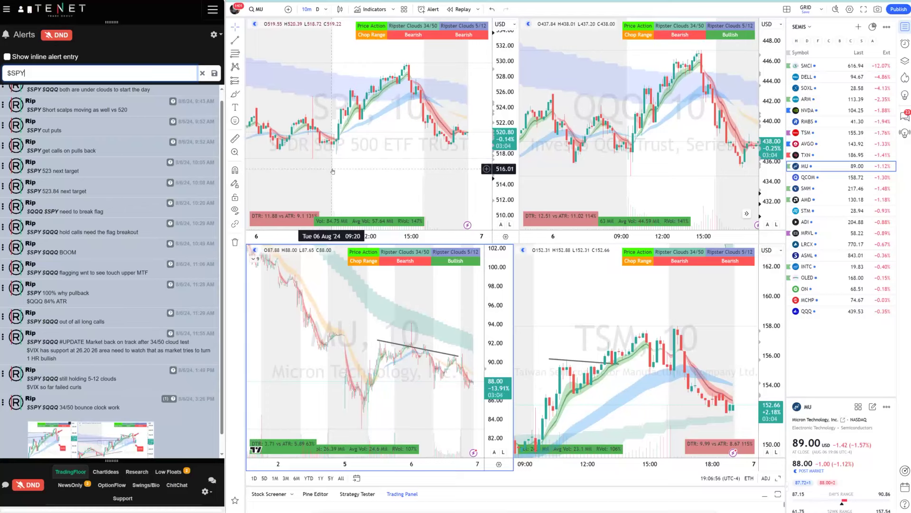
pyautogui.click(260, 9)
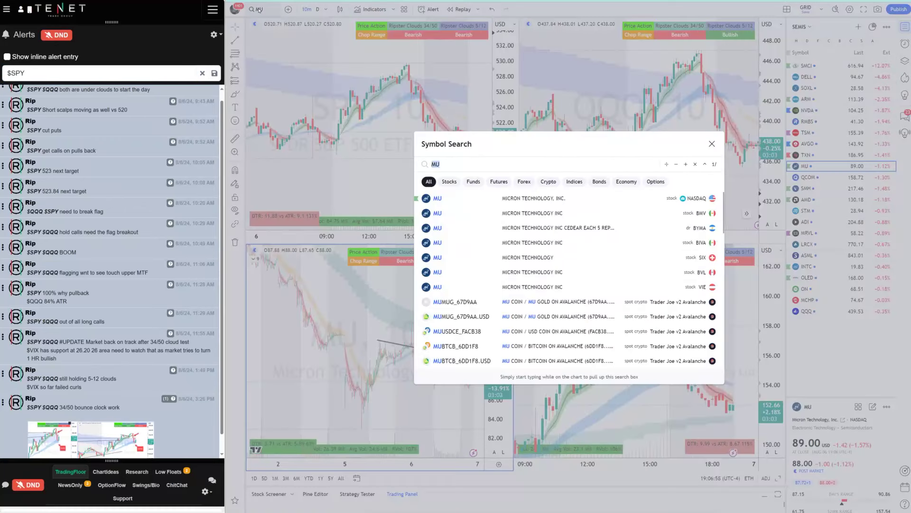
pyautogui.write('VIX')
pyautogui.press('Return')
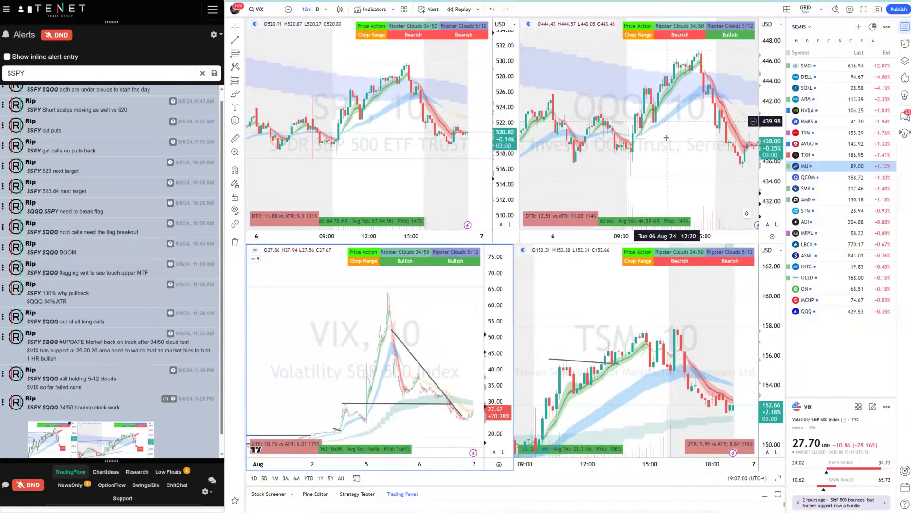
pyautogui.scroll(3, 432, 338)
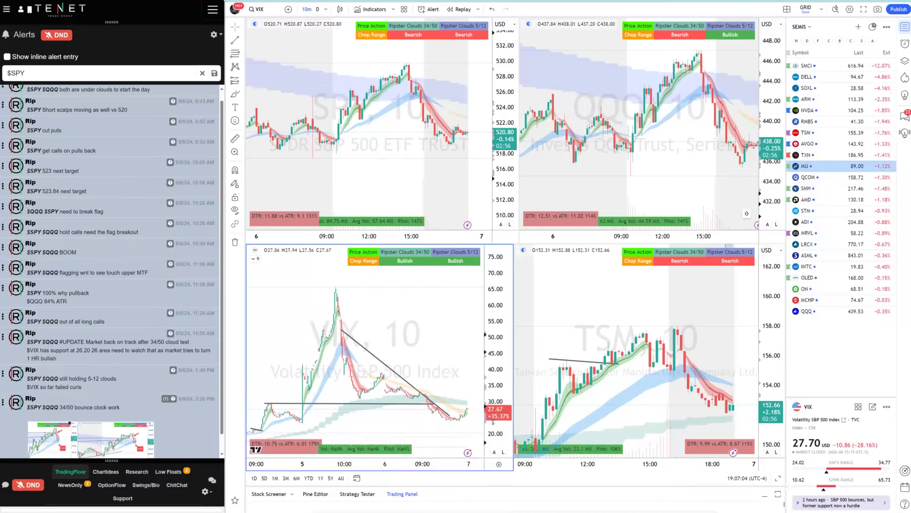
pyautogui.scroll(5, 419, 345)
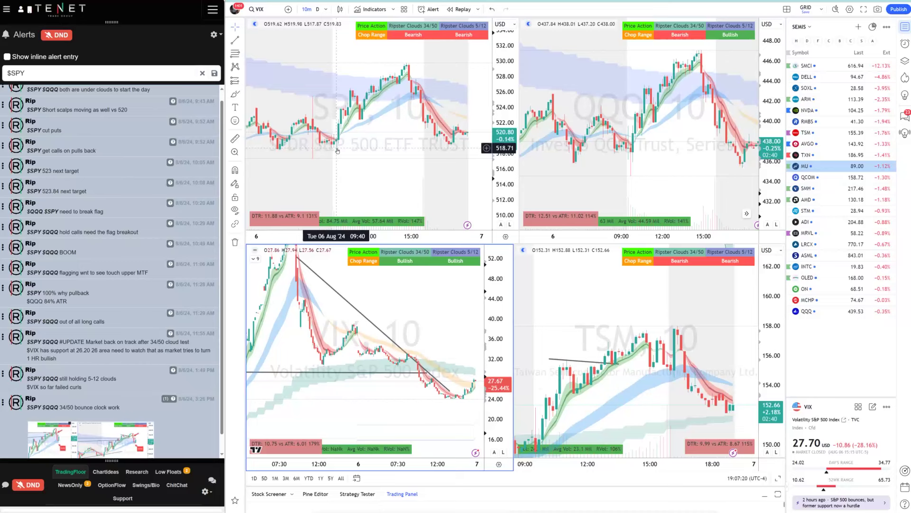
# Step: Draw a horizontal trend line at about 517.5 on the SPY chart, from the August 5 afternoon across the August 6 session
pyautogui.moveTo(507, 164); pyautogui.dragTo(504, 119)
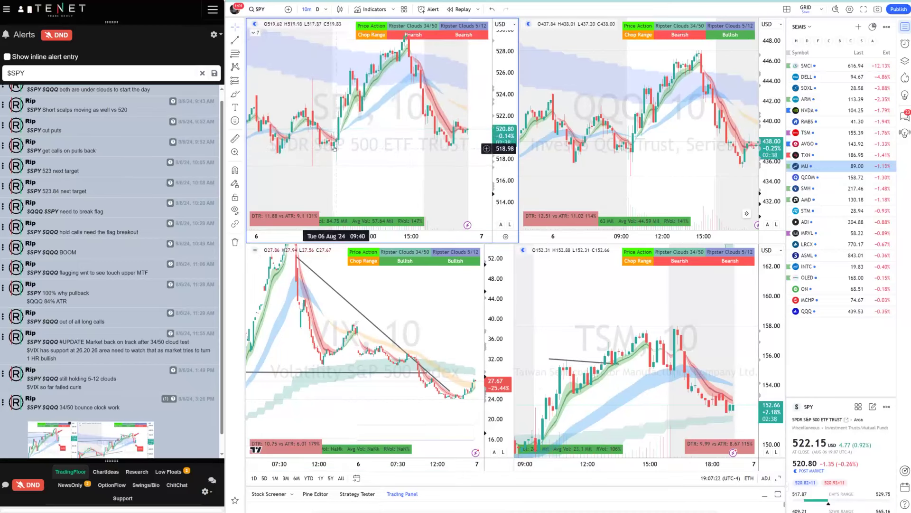
pyautogui.moveTo(507, 177); pyautogui.dragTo(504, 117)
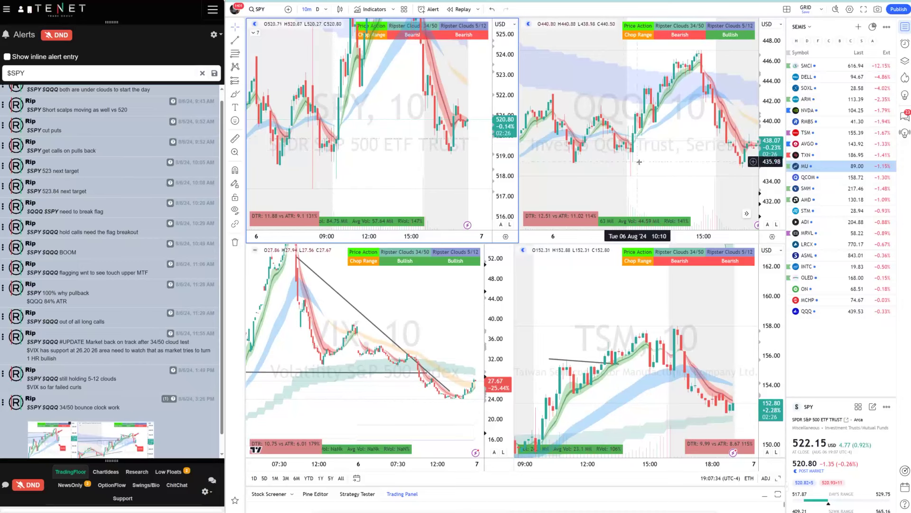
pyautogui.scroll(2, 603, 152)
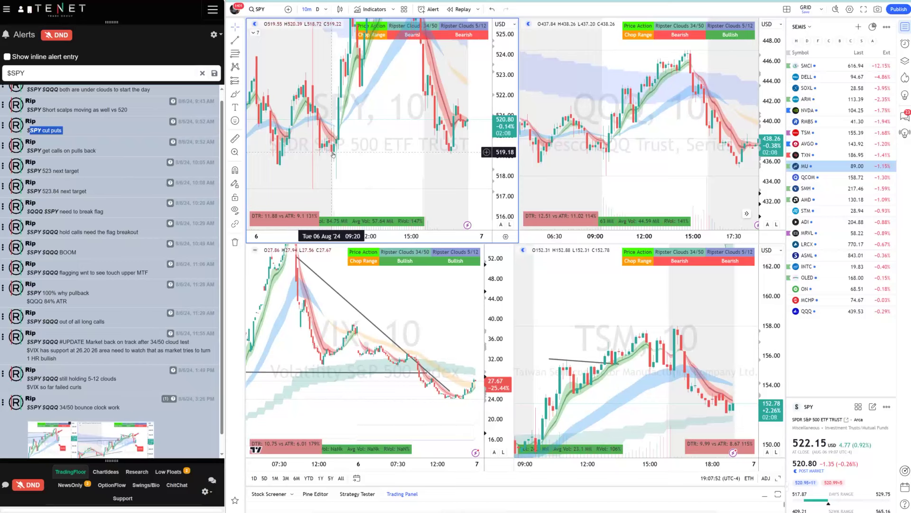
pyautogui.scroll(-3, 339, 154)
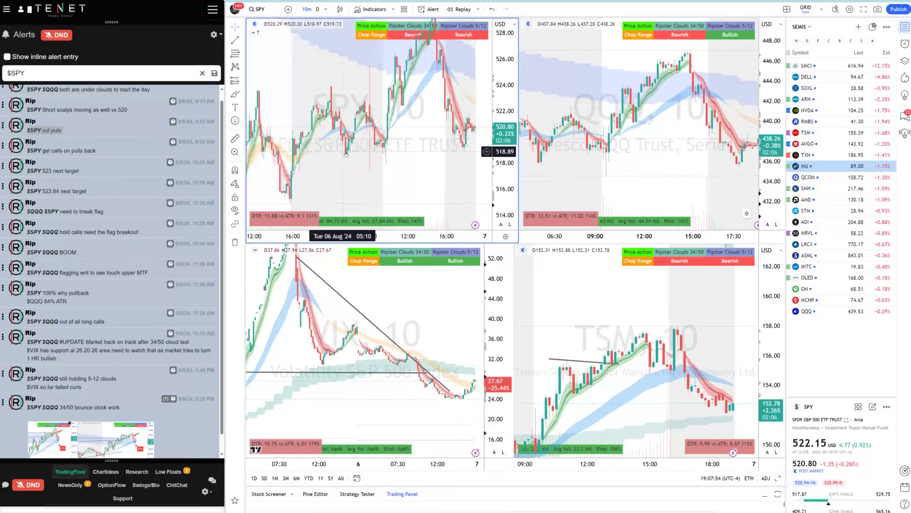
pyautogui.click(234, 40)
pyautogui.moveTo(277, 168); pyautogui.dragTo(438, 168)
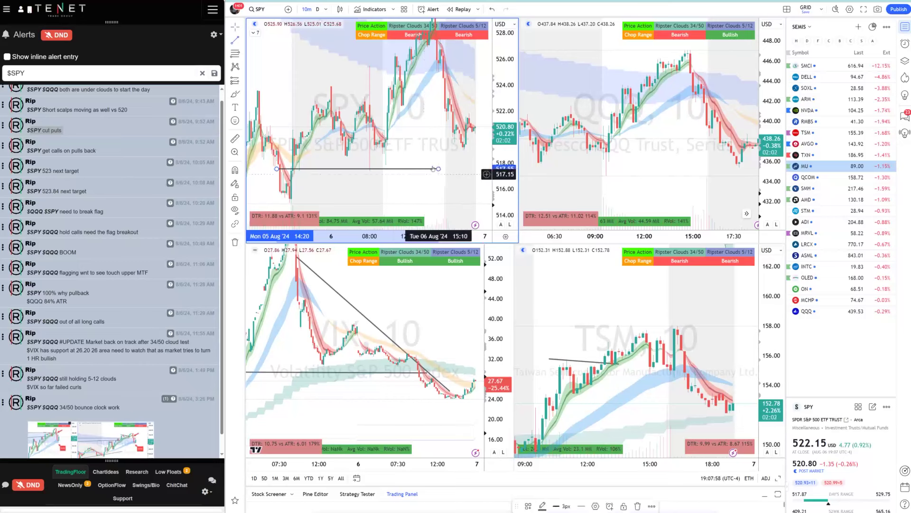
# Step: Draw two horizontal trend lines on the QQQ chart at about 434.65 and 435.87, from midday August 5 to midday August 6
pyautogui.scroll(-5, 588, 175)
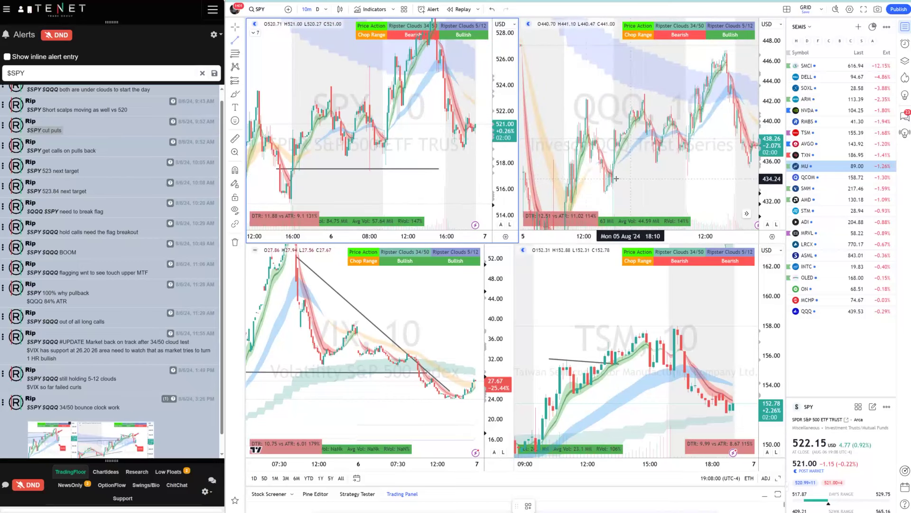
pyautogui.moveTo(585, 175); pyautogui.dragTo(705, 175)
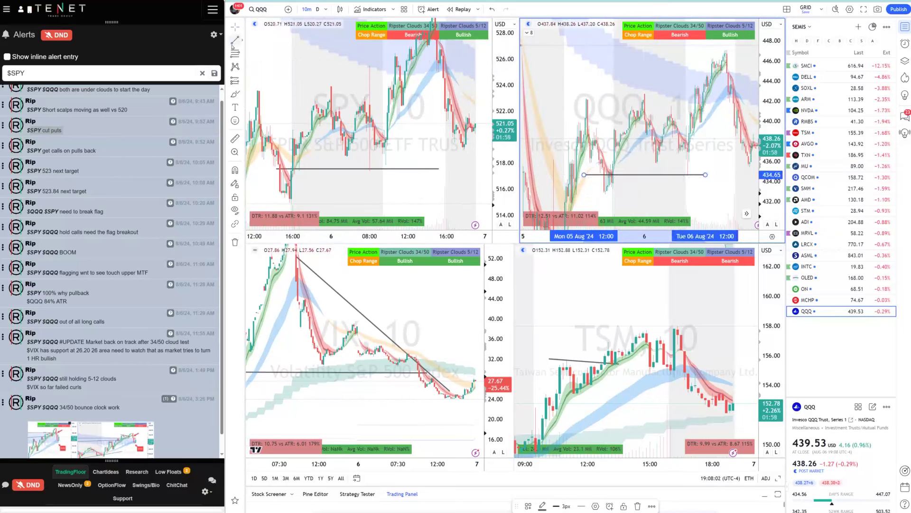
pyautogui.moveTo(583, 162); pyautogui.dragTo(706, 162)
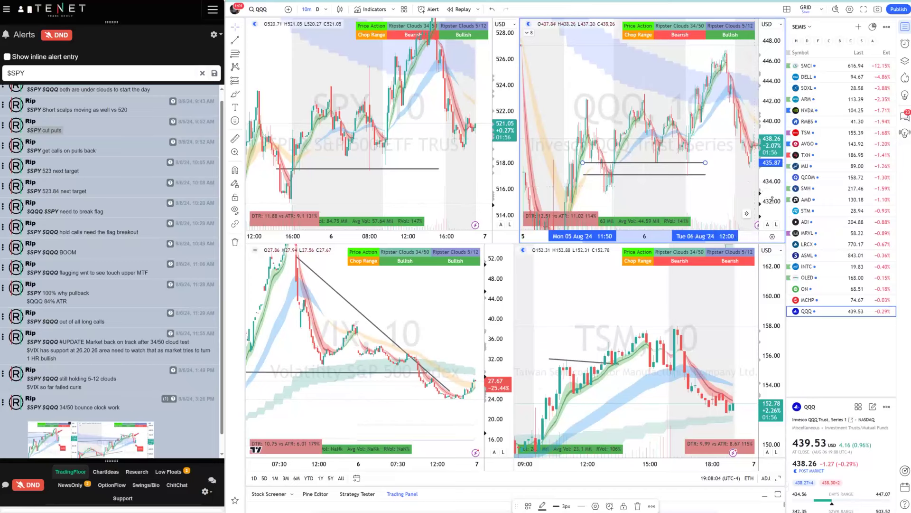
pyautogui.moveTo(770, 189); pyautogui.dragTo(770, 127)
pyautogui.scroll(3, 723, 128)
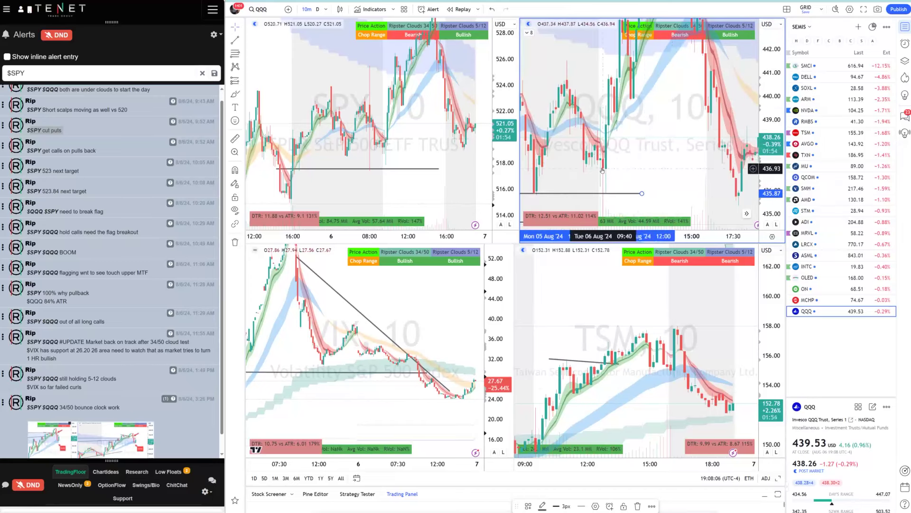
pyautogui.moveTo(770, 53); pyautogui.dragTo(770, 189)
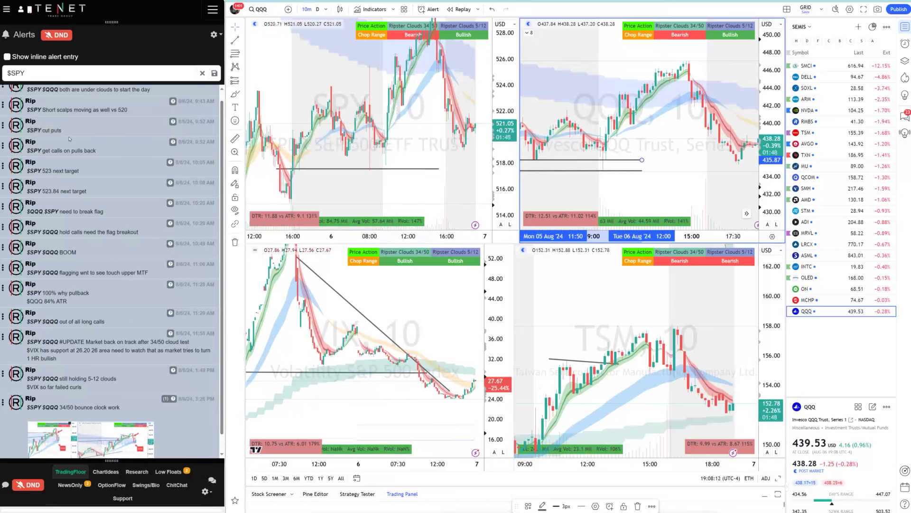
# Step: Search the alerts for $QQQ and compare the post about the 435 break with the SPY and QQQ candles around the August 6 open
pyautogui.moveTo(98, 151); pyautogui.dragTo(42, 151)
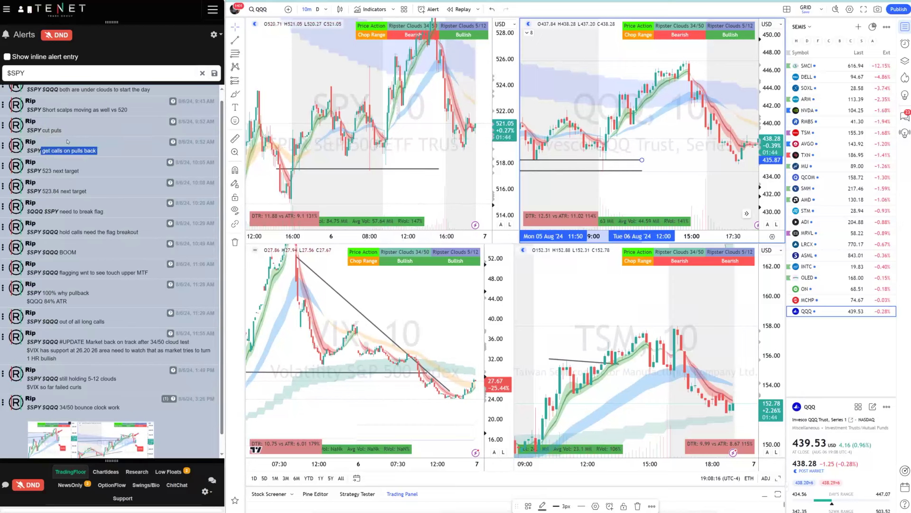
pyautogui.click(23, 73)
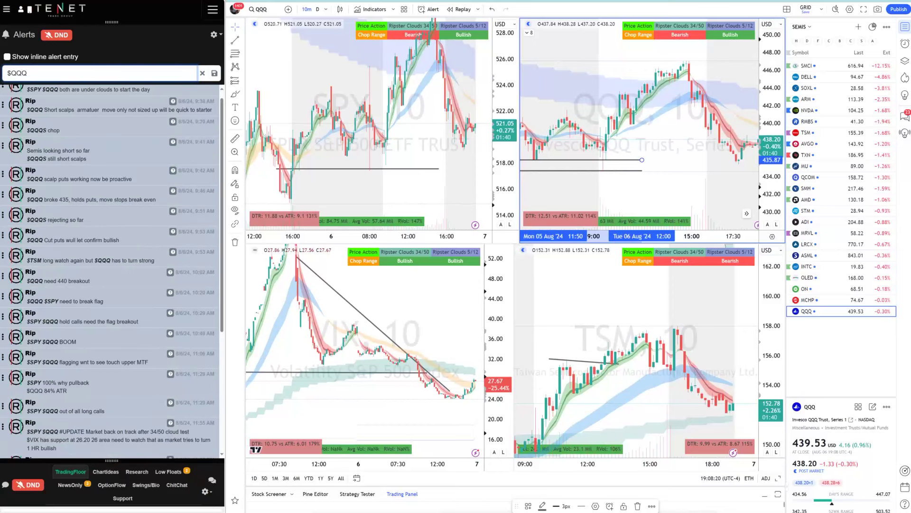
pyautogui.scroll(-3, 219, 145)
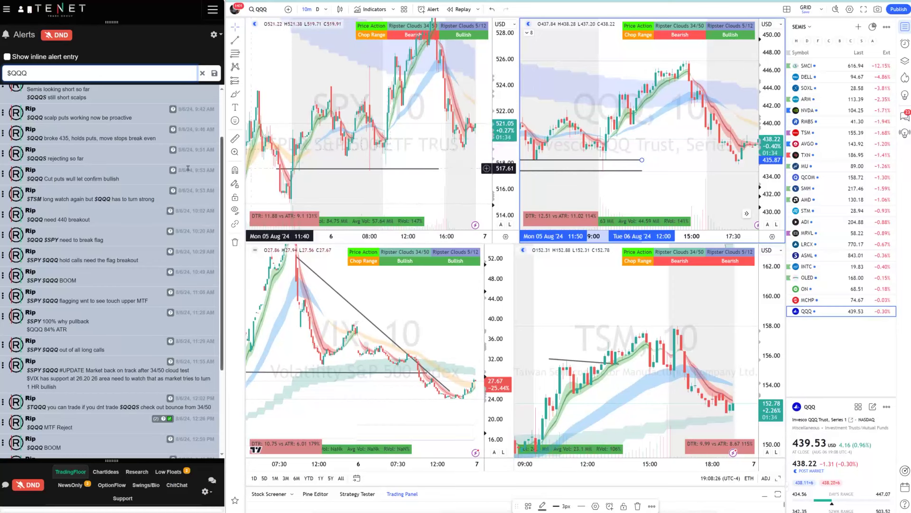
pyautogui.moveTo(157, 138); pyautogui.dragTo(74, 146)
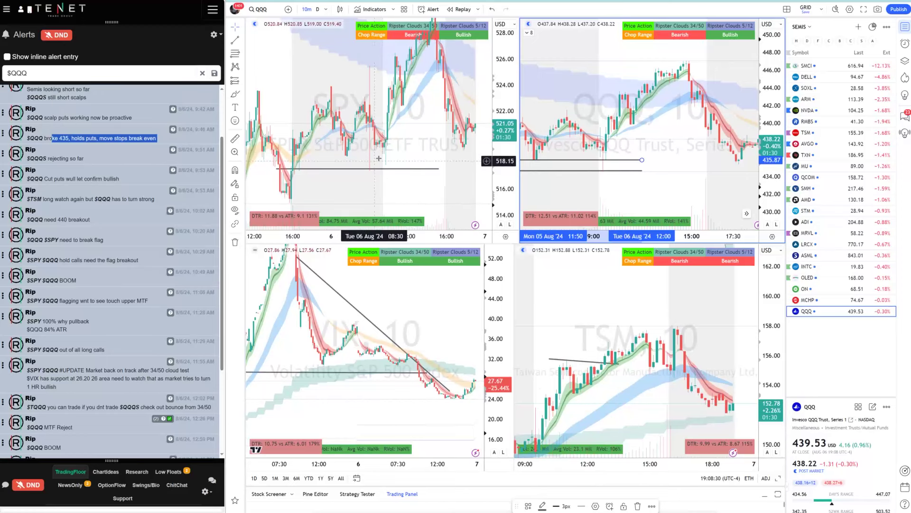
pyautogui.scroll(6, 387, 138)
pyautogui.moveTo(327, 141); pyautogui.dragTo(376, 145)
pyautogui.scroll(3, 610, 166)
pyautogui.click(740, 161)
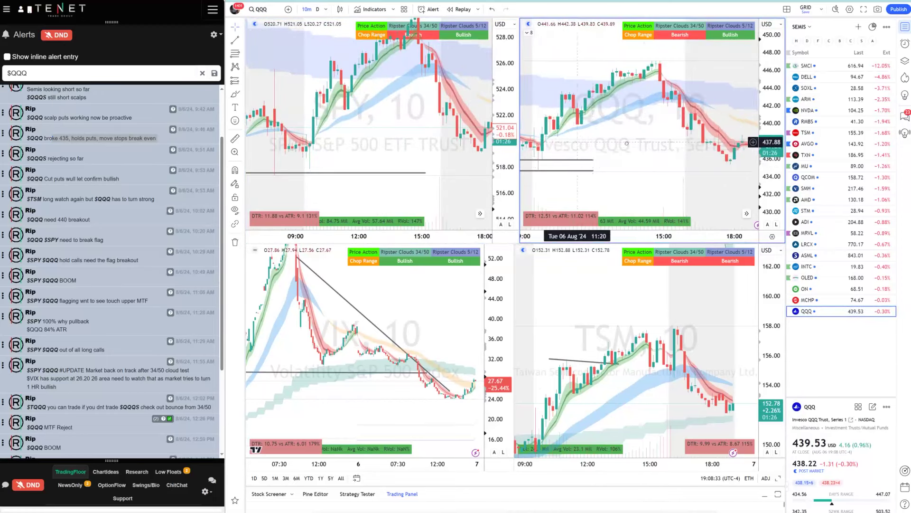
pyautogui.moveTo(612, 142); pyautogui.dragTo(770, 133)
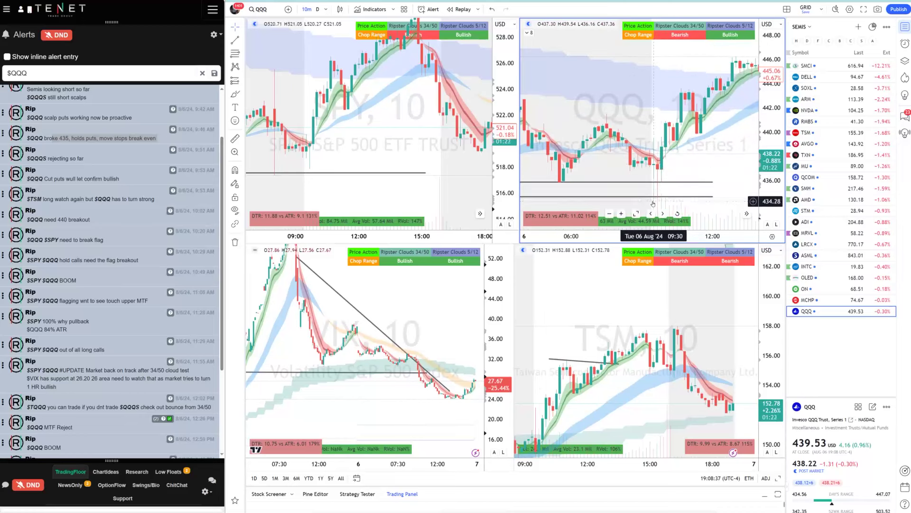
pyautogui.moveTo(689, 173); pyautogui.dragTo(693, 145)
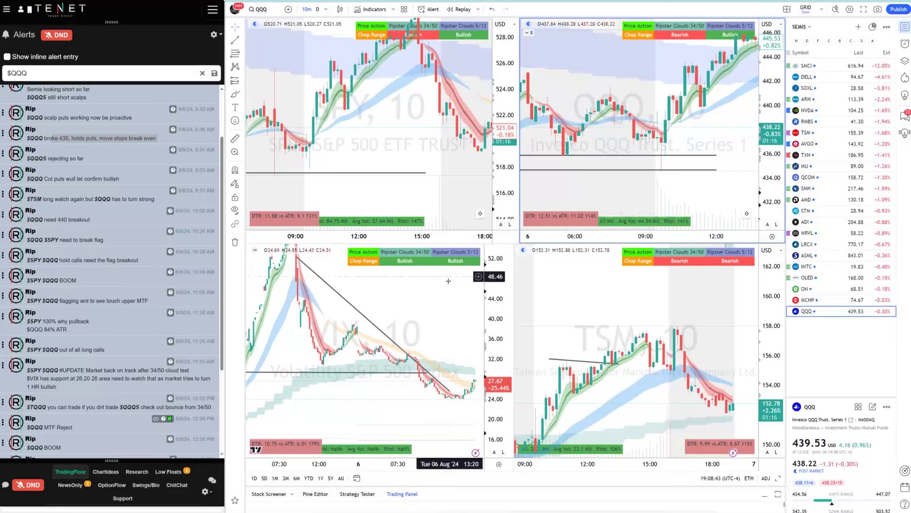
# Step: Draw a horizontal trend line at about 32 and a descending one from about 33.88 to 32.41 on the VIX chart
pyautogui.scroll(3, 417, 345)
pyautogui.moveTo(491, 403); pyautogui.dragTo(490, 315)
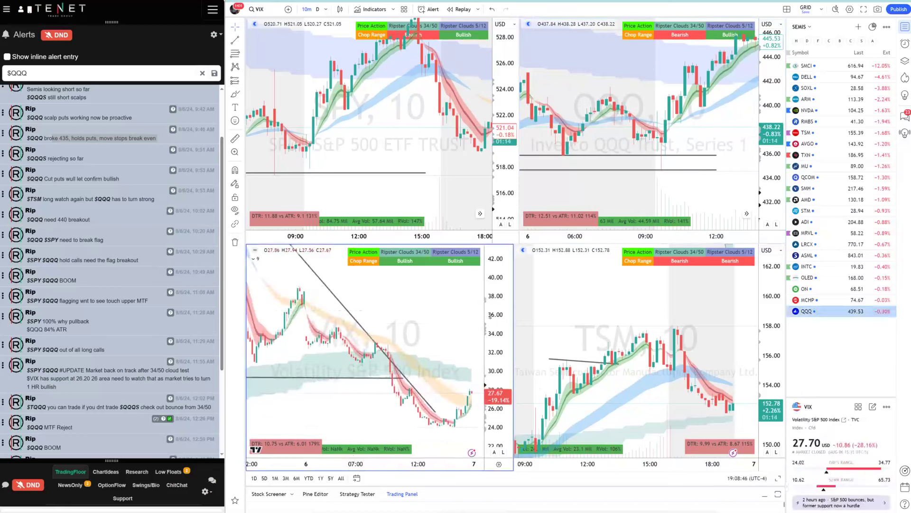
pyautogui.click(235, 40)
pyautogui.click(338, 352)
pyautogui.click(420, 351)
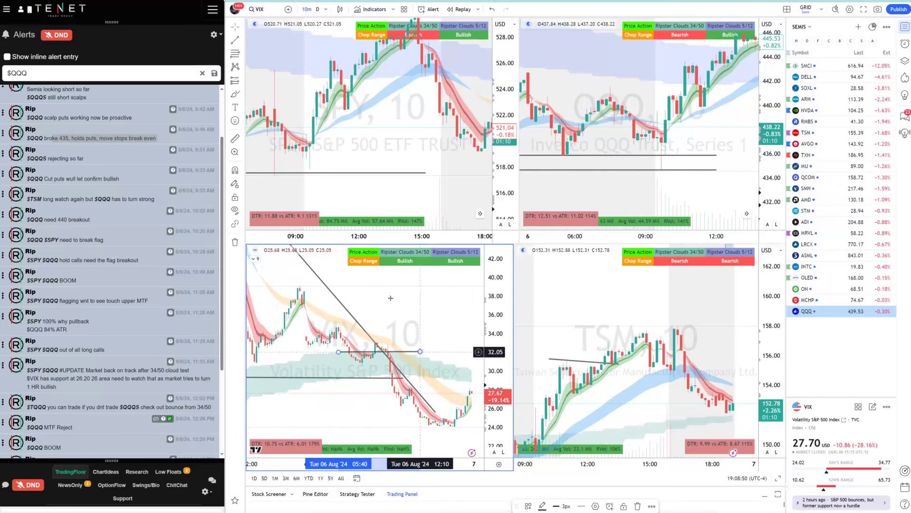
pyautogui.click(235, 41)
pyautogui.click(326, 335)
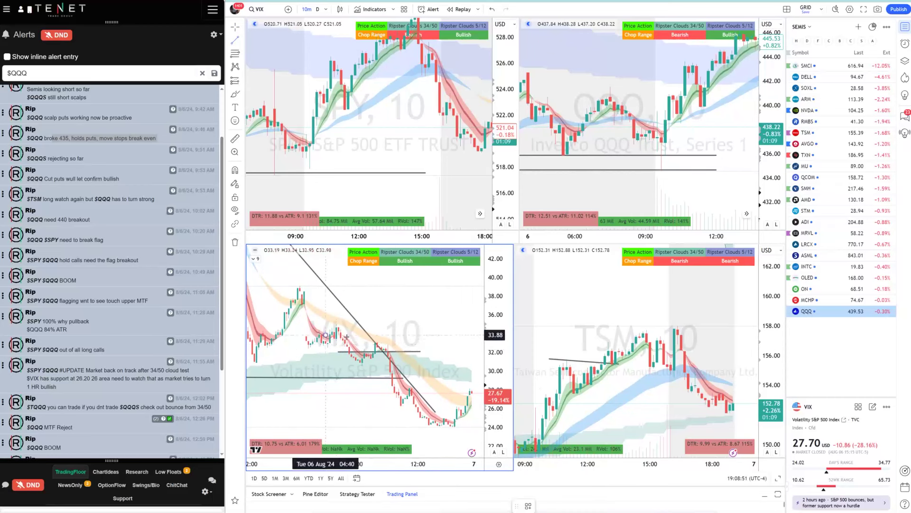
pyautogui.click(414, 348)
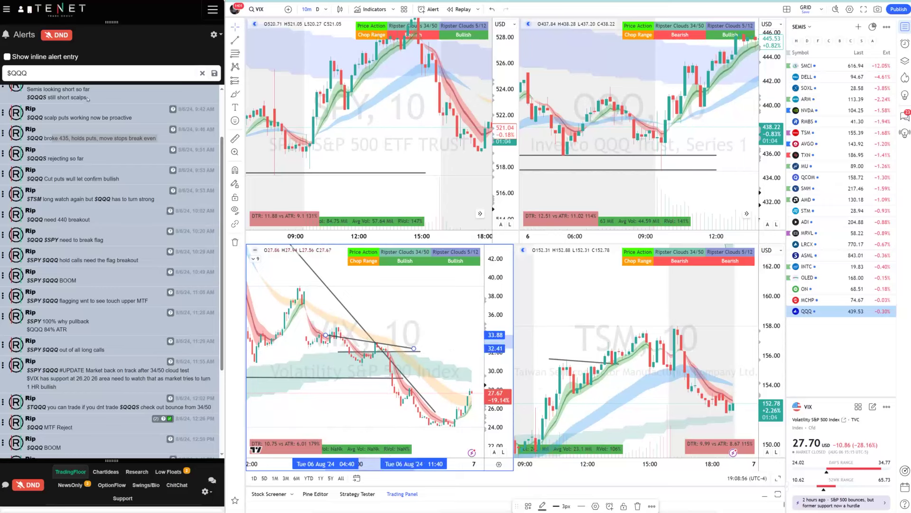
# Step: Bring up the 8.6.24 Daily Levels sheet to check the VIX pivots and minimize it to return to the charts
pyautogui.moveTo(379, 509)
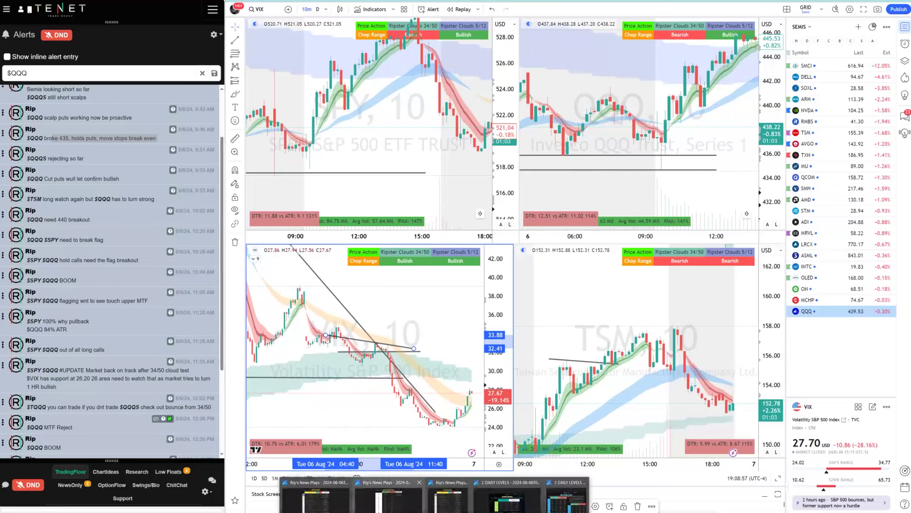
pyautogui.click(507, 498)
pyautogui.click(539, 500)
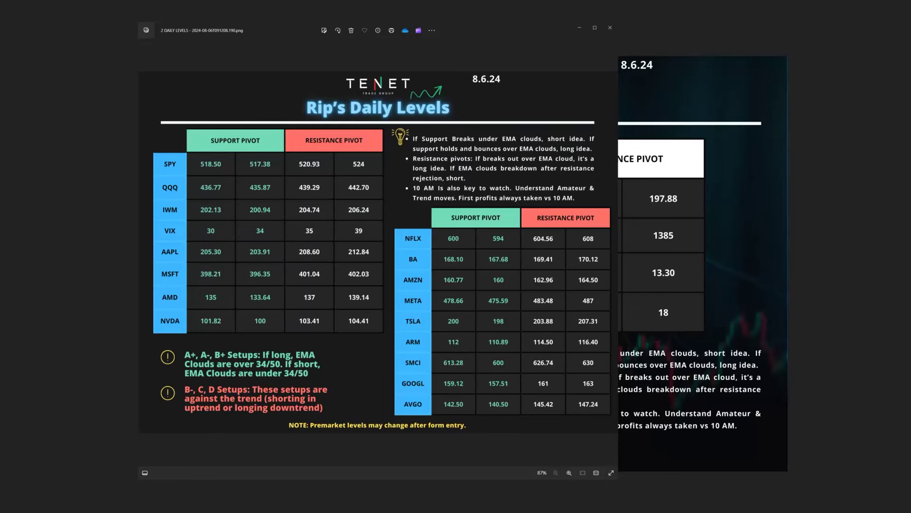
pyautogui.press('Escape')
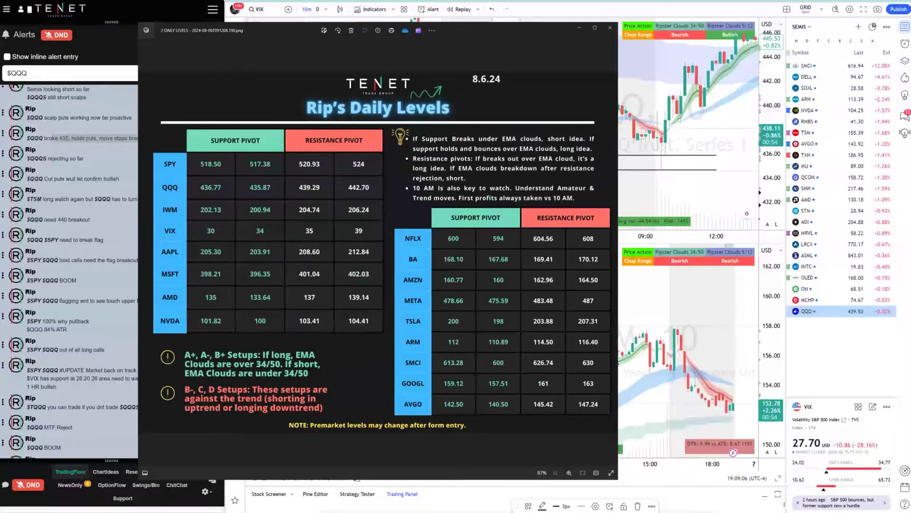
pyautogui.click(580, 29)
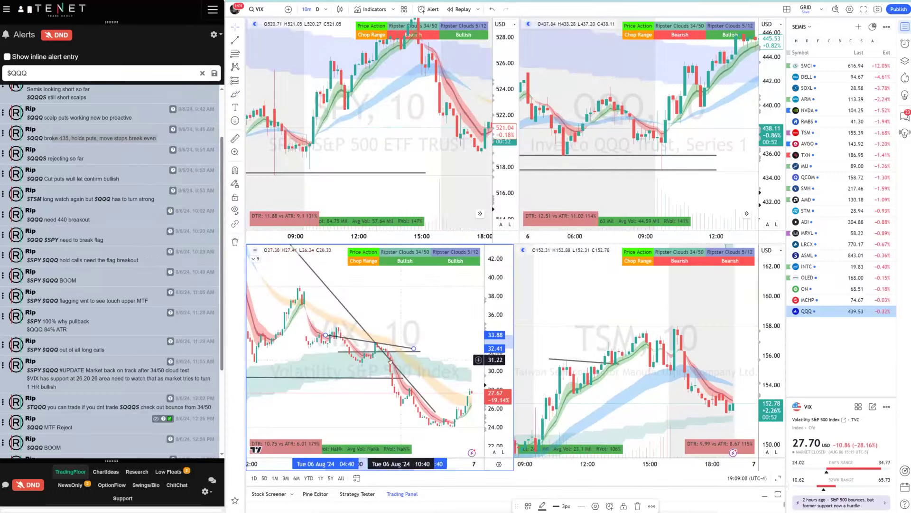
# Step: Search the alerts for $VIX and highlight the caution about a push over the 30/32 levels
pyautogui.tripleClick(59, 74)
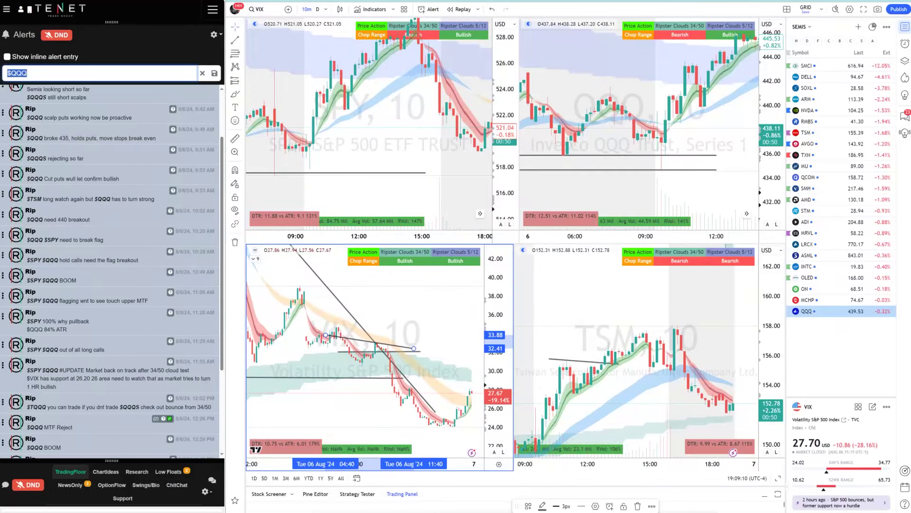
pyautogui.write('$VIX')
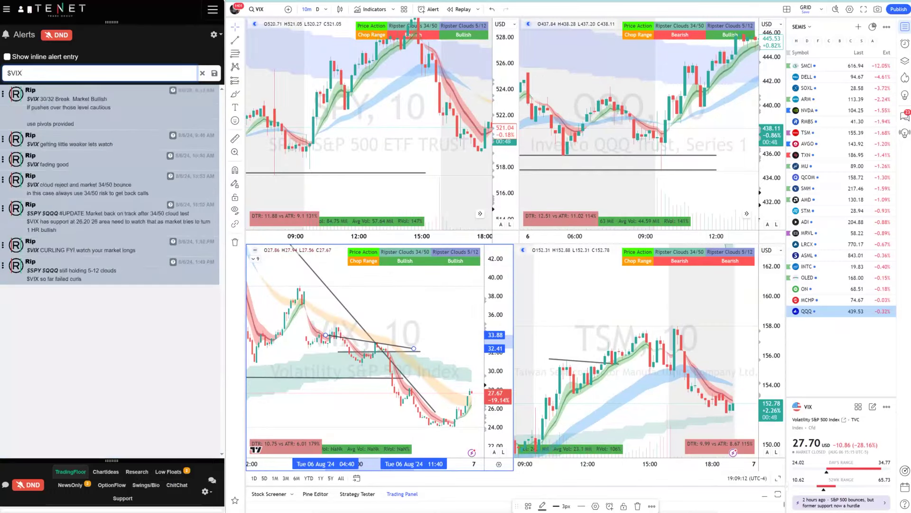
pyautogui.moveTo(41, 98); pyautogui.dragTo(28, 109)
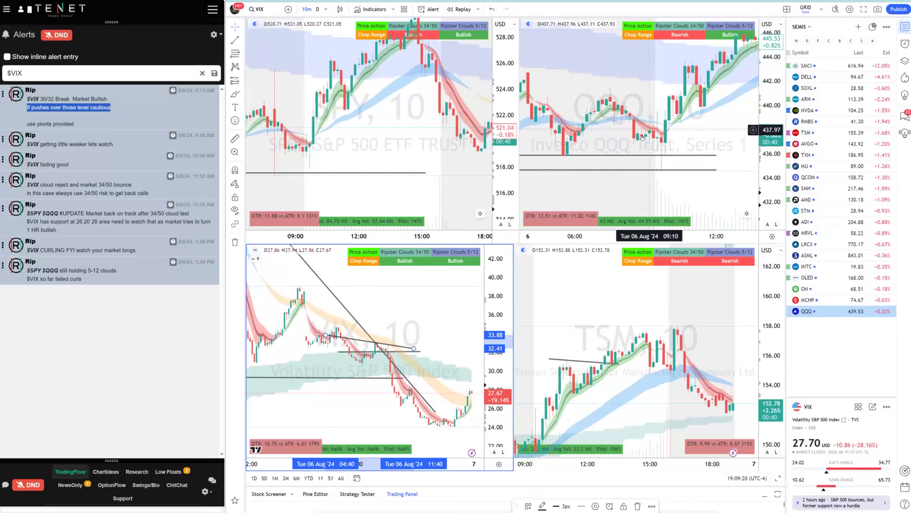
# Step: Clear the alert search and search for $SPY again
pyautogui.click(203, 76)
pyautogui.click(120, 79)
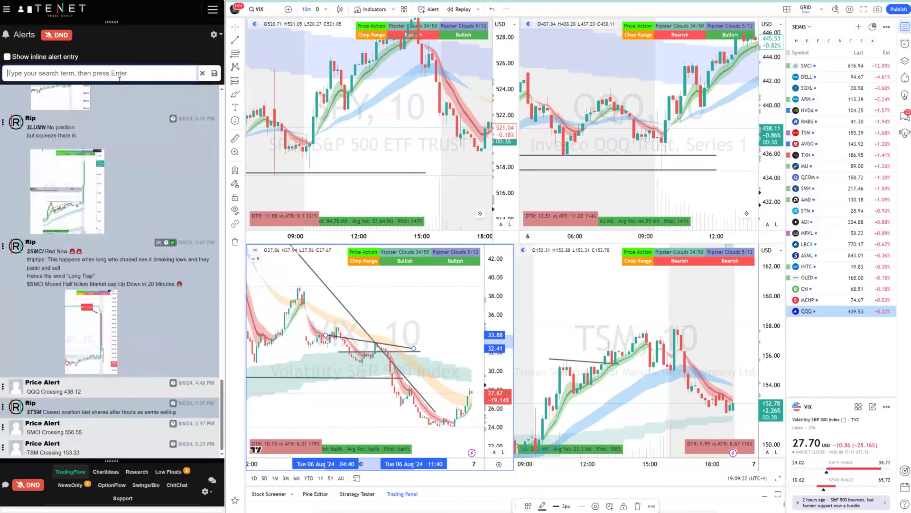
pyautogui.write('$SPY')
pyautogui.press('Return')
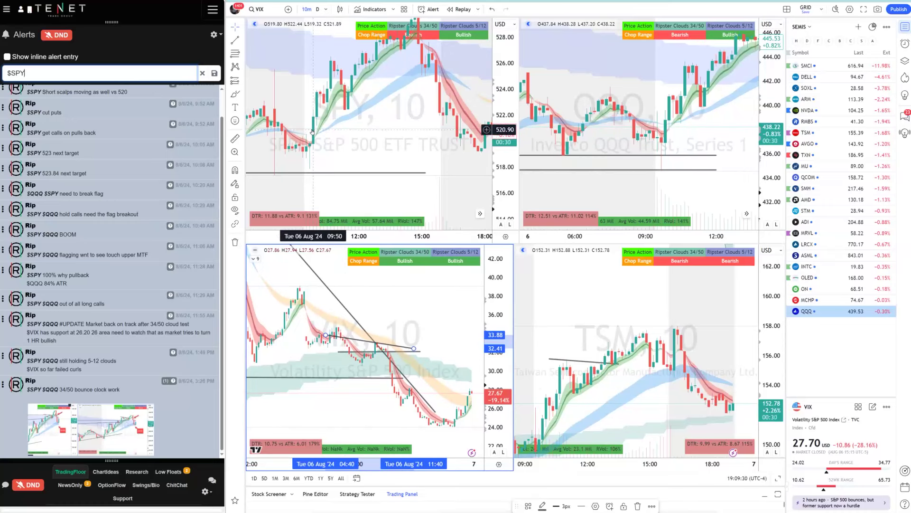
# Step: Highlight the "get calls on pulls back" and "523.84 next target" alerts and draw a short SPY trend line from about 524.19 to 523.70
pyautogui.moveTo(98, 134); pyautogui.dragTo(42, 133)
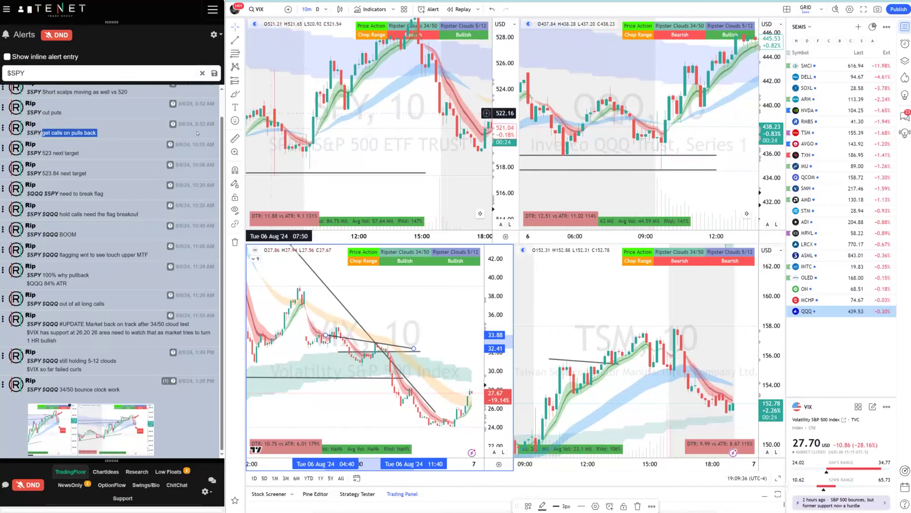
pyautogui.moveTo(91, 175); pyautogui.dragTo(39, 174)
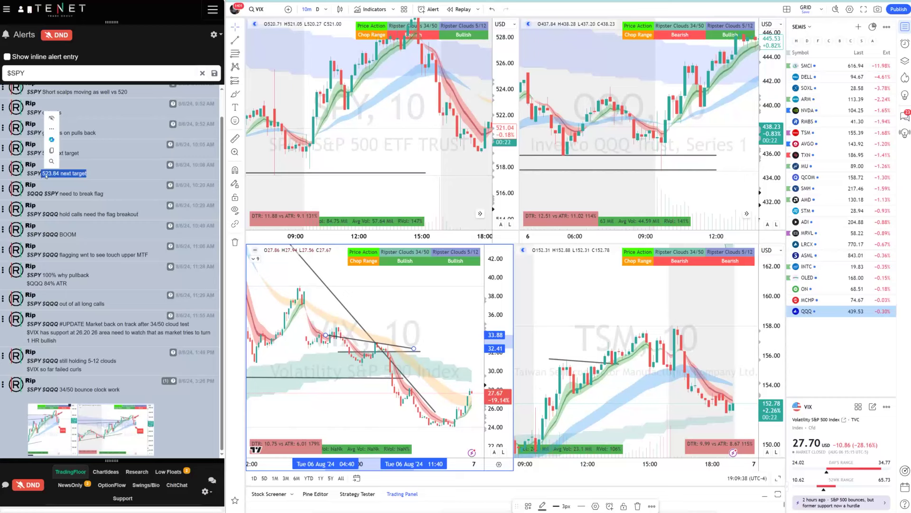
pyautogui.click(318, 99)
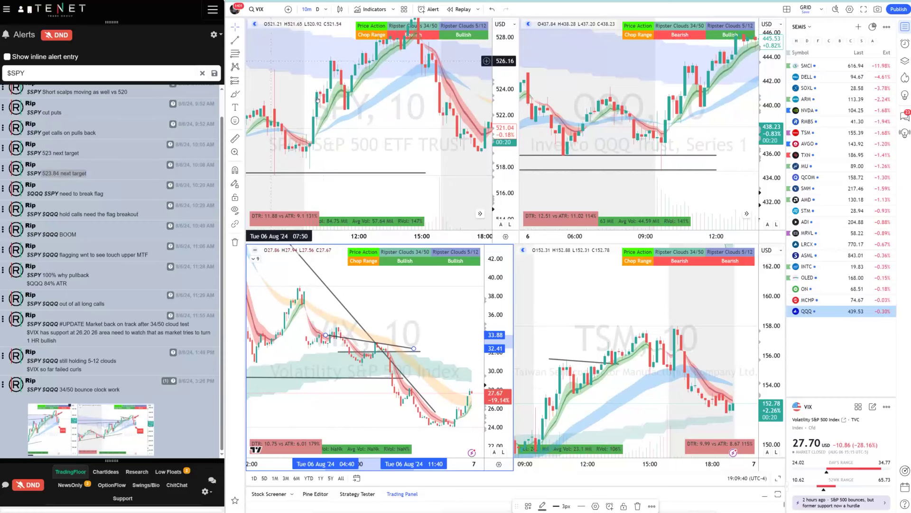
pyautogui.click(318, 98)
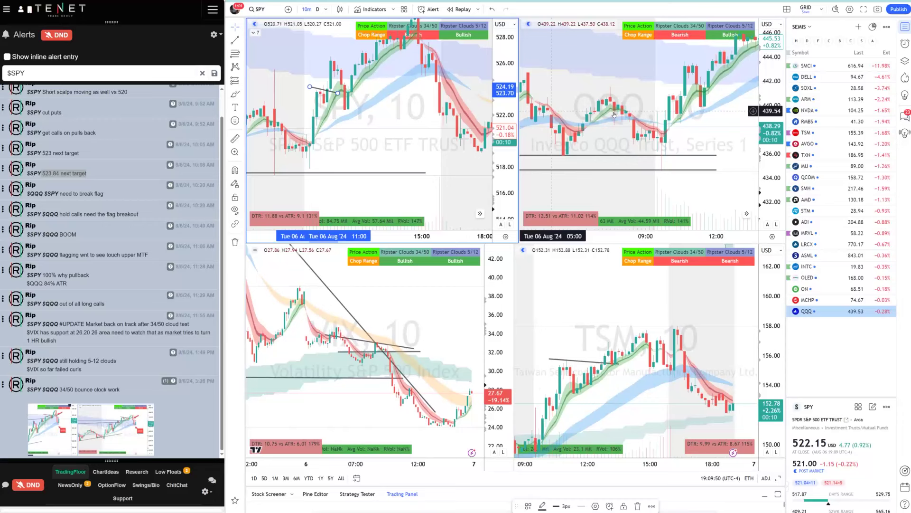
# Step: Draw a descending trend line over the midday pullback on the SPY chart, from about 526.96 to 525.90
pyautogui.moveTo(508, 69); pyautogui.dragTo(507, 118)
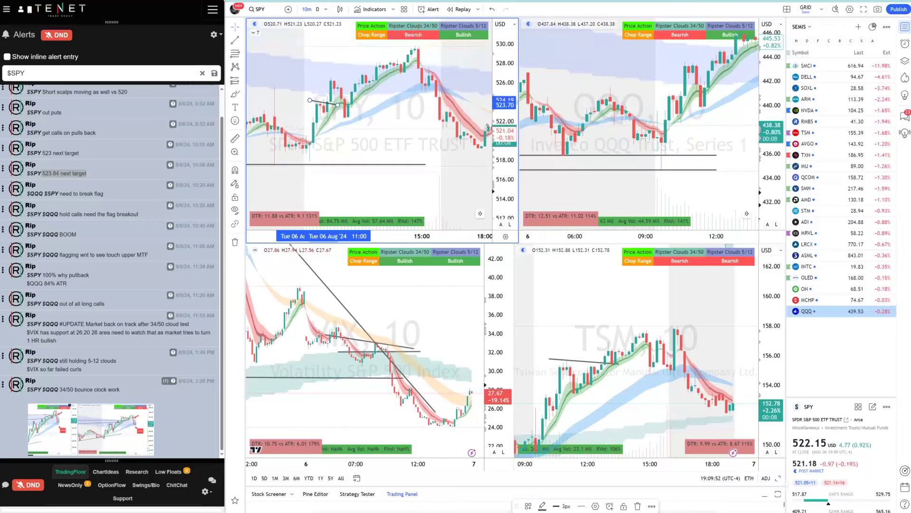
pyautogui.moveTo(422, 121); pyautogui.dragTo(447, 166)
pyautogui.moveTo(504, 176); pyautogui.dragTo(504, 119)
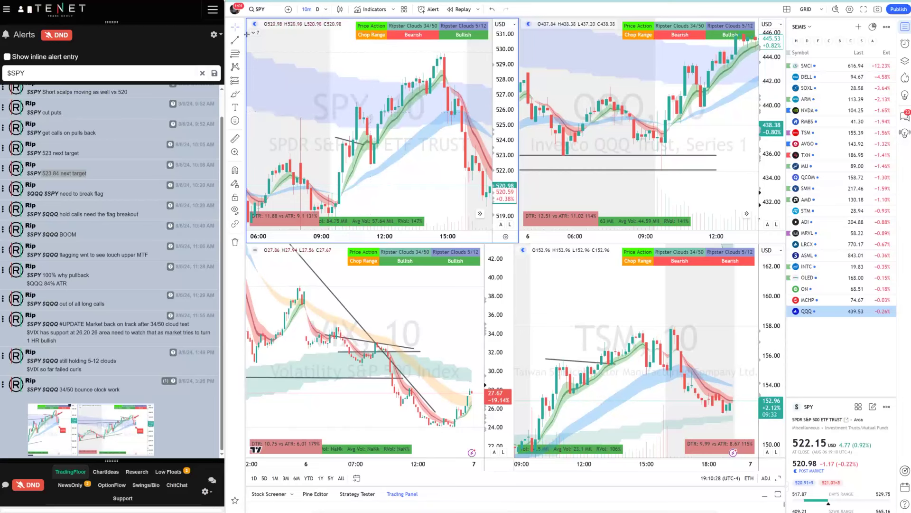
pyautogui.click(342, 95)
pyautogui.click(393, 111)
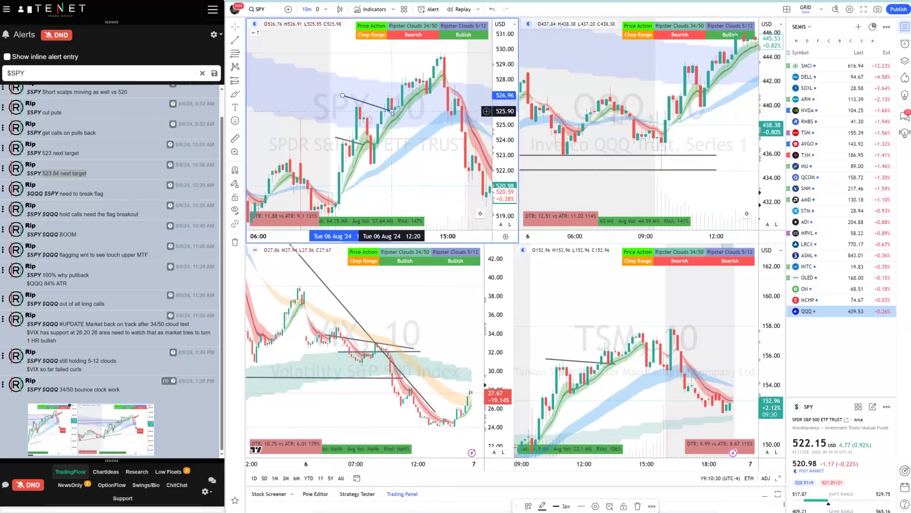
# Step: Draw a matching descending trend line over the flag on the QQQ chart, from about 443.97 to 442.79
pyautogui.moveTo(769, 83); pyautogui.dragTo(770, 147)
pyautogui.moveTo(711, 143); pyautogui.dragTo(660, 165)
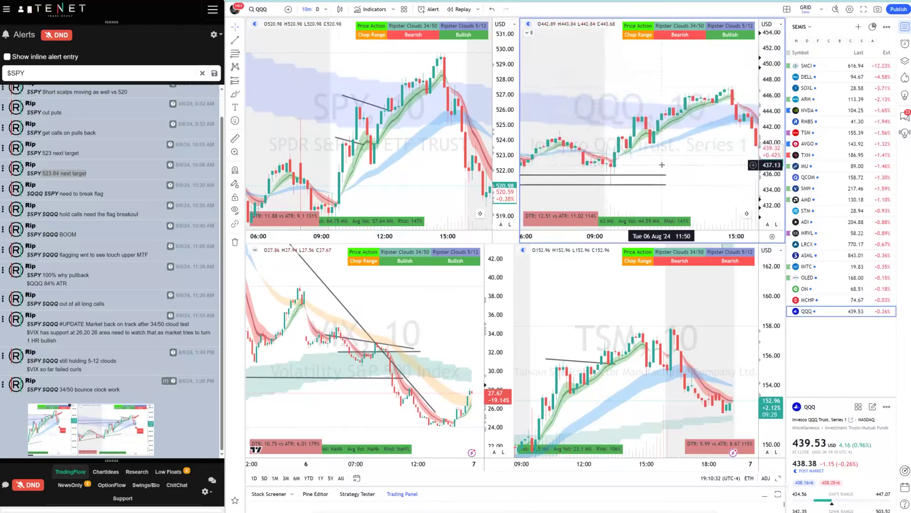
pyautogui.hotkey('alt', 't')
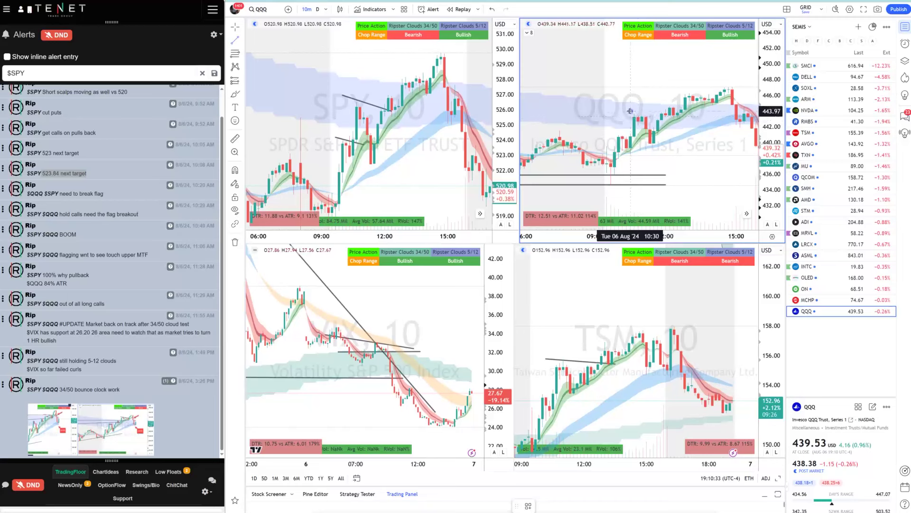
pyautogui.click(630, 111)
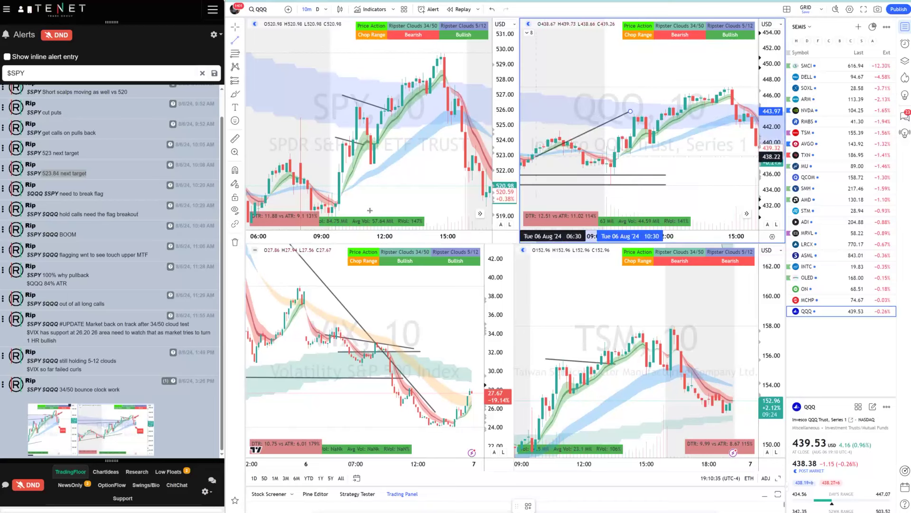
pyautogui.click(674, 120)
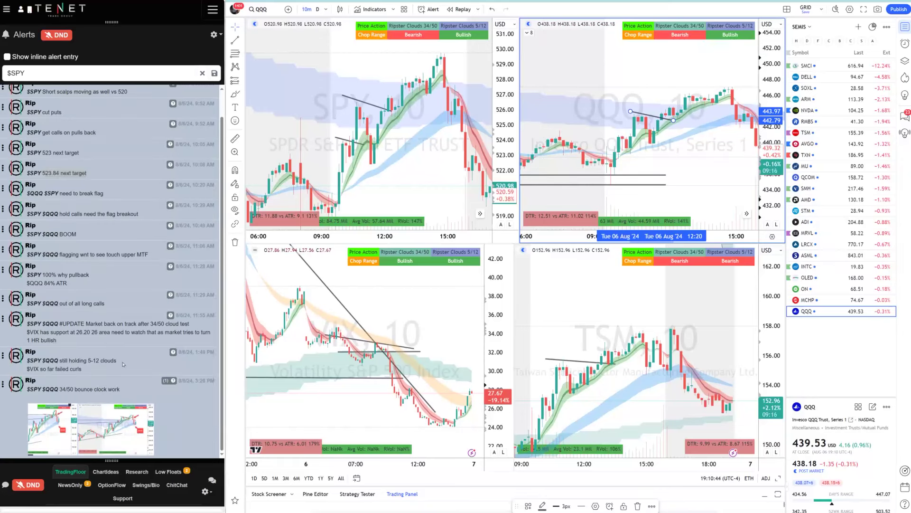
# Step: Highlight the alert about still holding 5-12 clouds and VIX failed curls, and search the alerts for $QQQ
pyautogui.moveTo(57, 369); pyautogui.dragTo(63, 78)
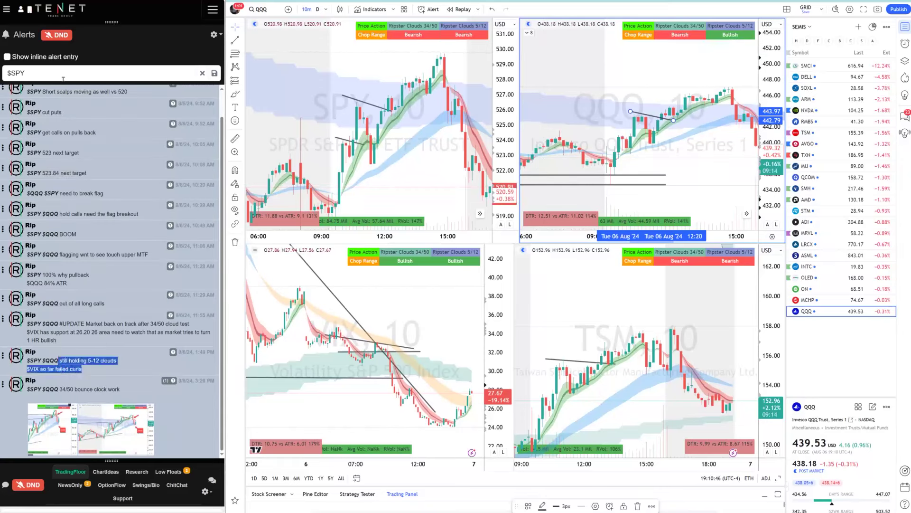
pyautogui.tripleClick(47, 72)
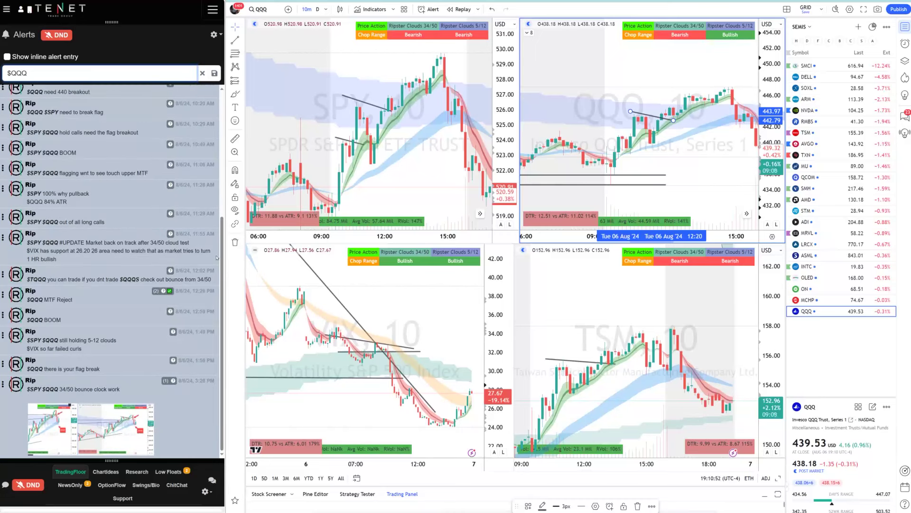
pyautogui.scroll(2, 217, 258)
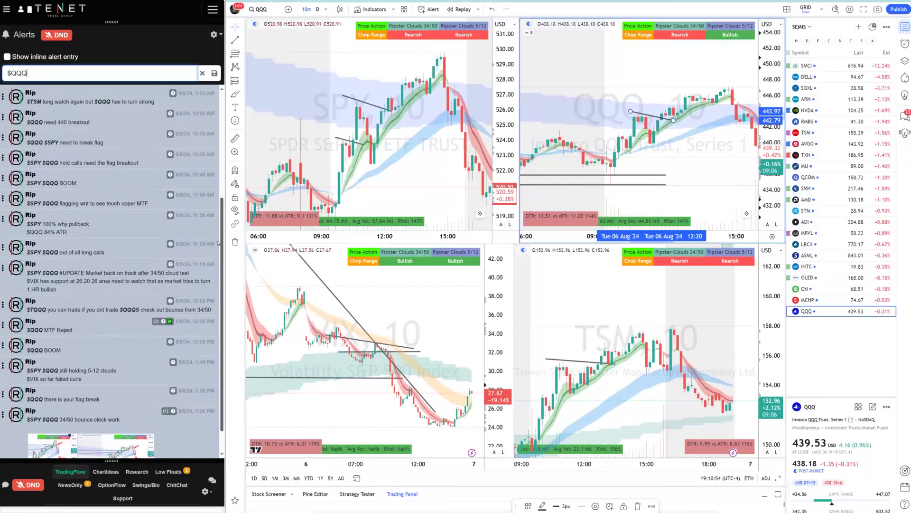
pyautogui.scroll(1, 219, 243)
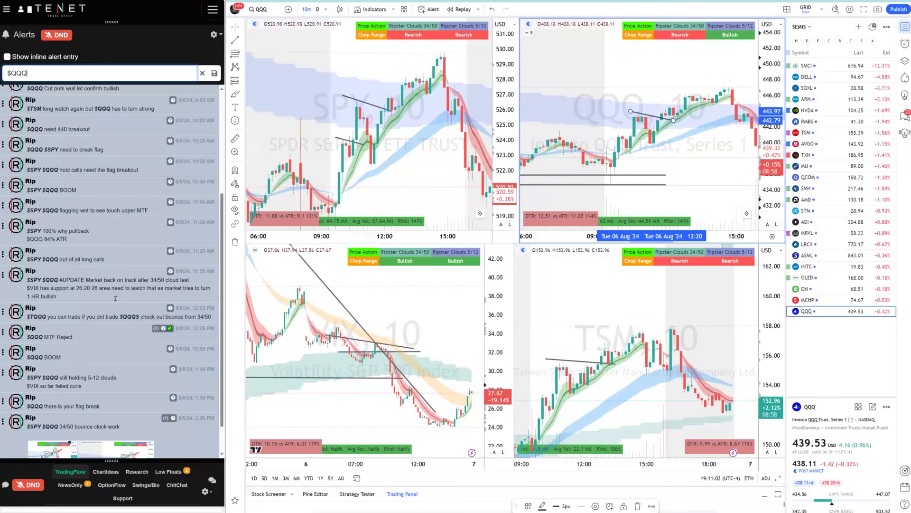
# Step: Highlight the $TQQQ alert text and change the VIX chart's symbol to TQQQ
pyautogui.click(51, 318)
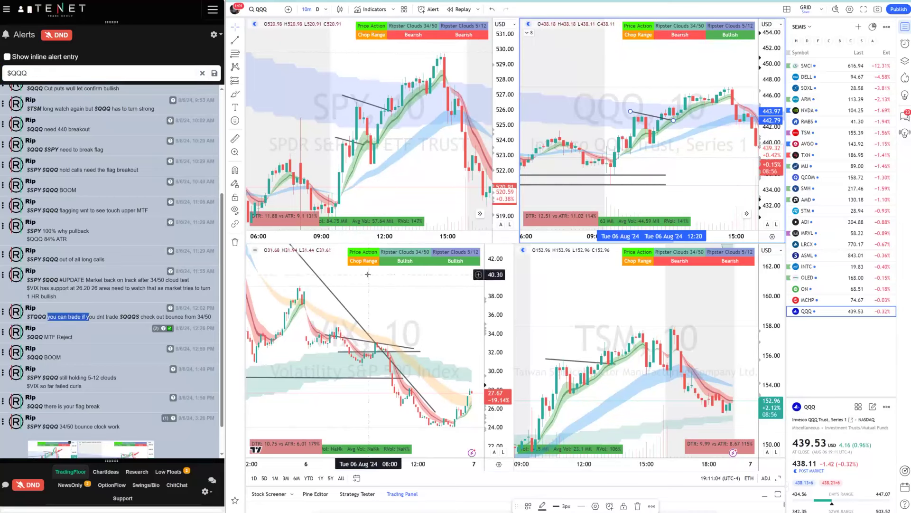
pyautogui.click(264, 312)
pyautogui.click(254, 10)
pyautogui.write('TQQQ')
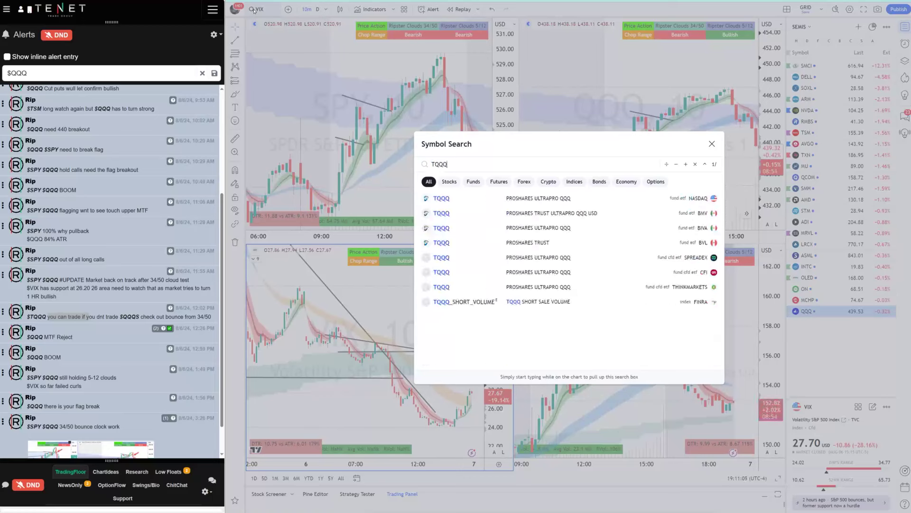
pyautogui.press('Return')
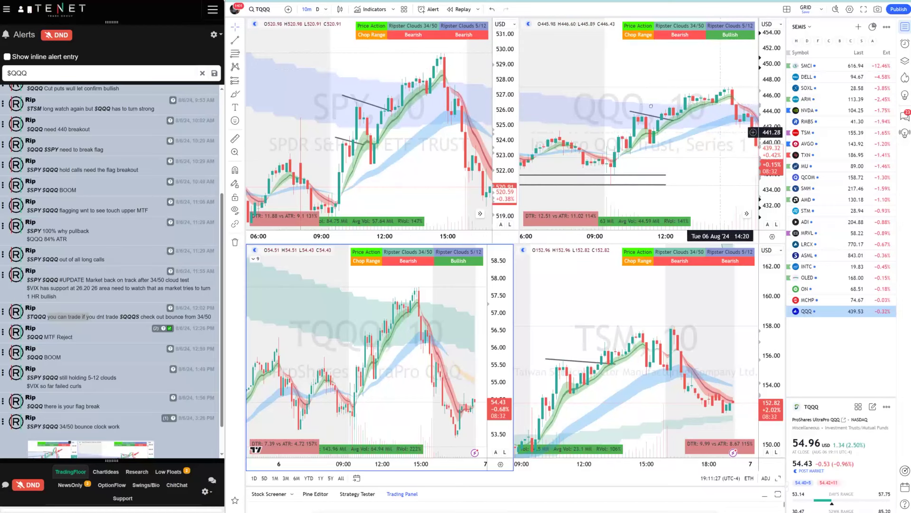
pyautogui.click(583, 76)
pyautogui.moveTo(583, 77); pyautogui.dragTo(574, 71)
pyautogui.moveTo(663, 97); pyautogui.dragTo(650, 127)
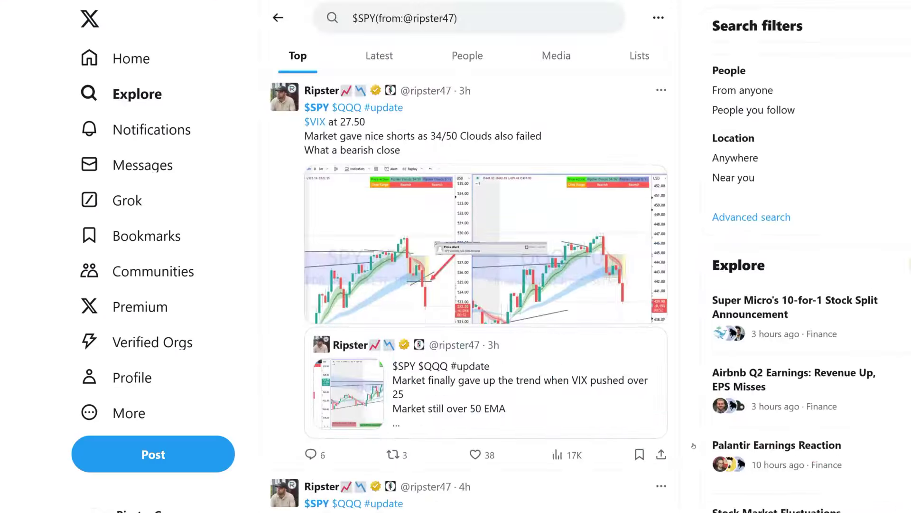
# Step: Switch to X and follow the chain of quoted $SPY $QQQ updates back to the 9:37 AM "Market sluggish to start" post
pyautogui.click(495, 393)
pyautogui.click(494, 393)
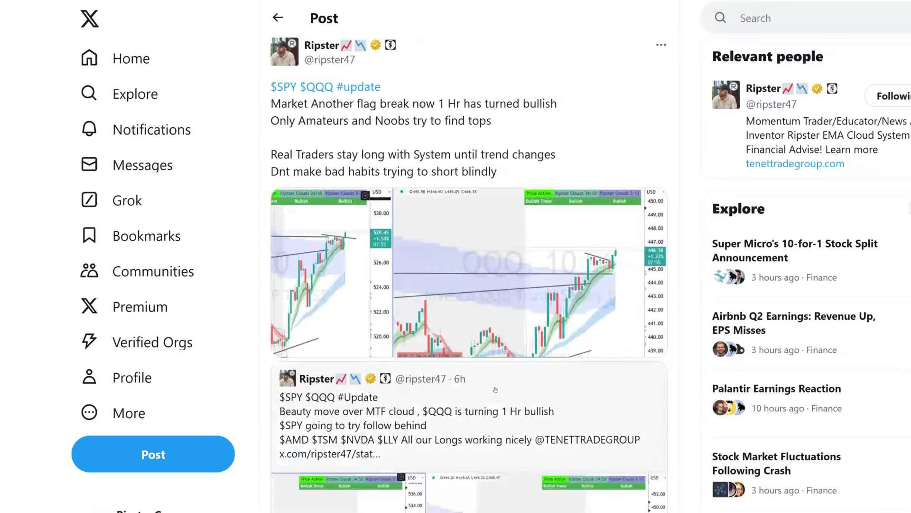
pyautogui.click(495, 389)
pyautogui.click(495, 361)
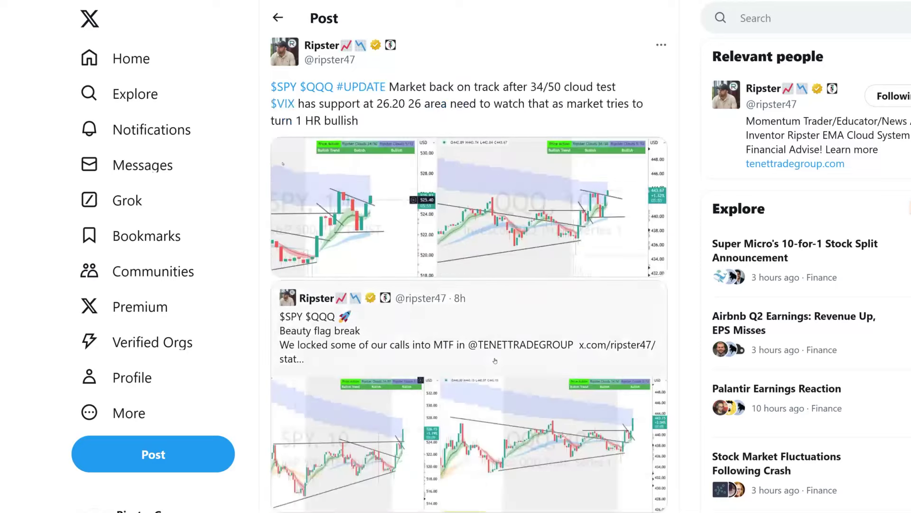
pyautogui.click(512, 336)
pyautogui.click(504, 314)
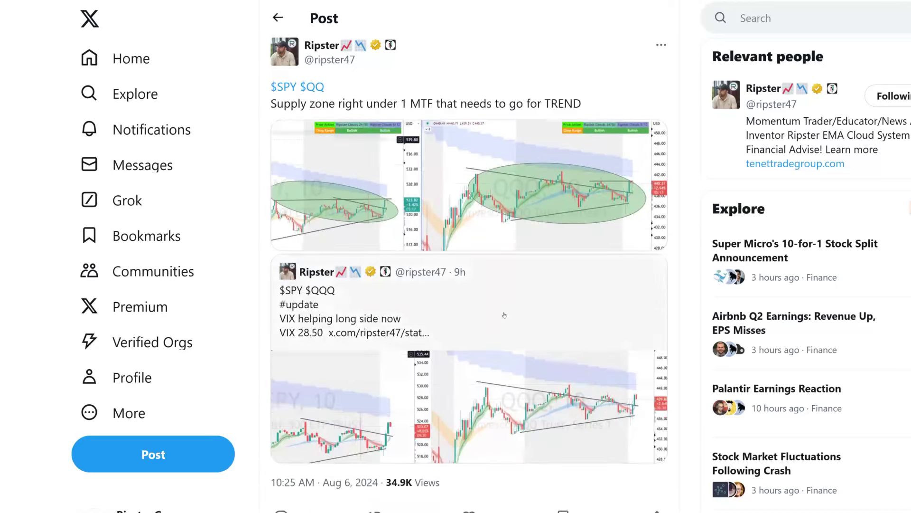
pyautogui.click(502, 330)
pyautogui.click(475, 317)
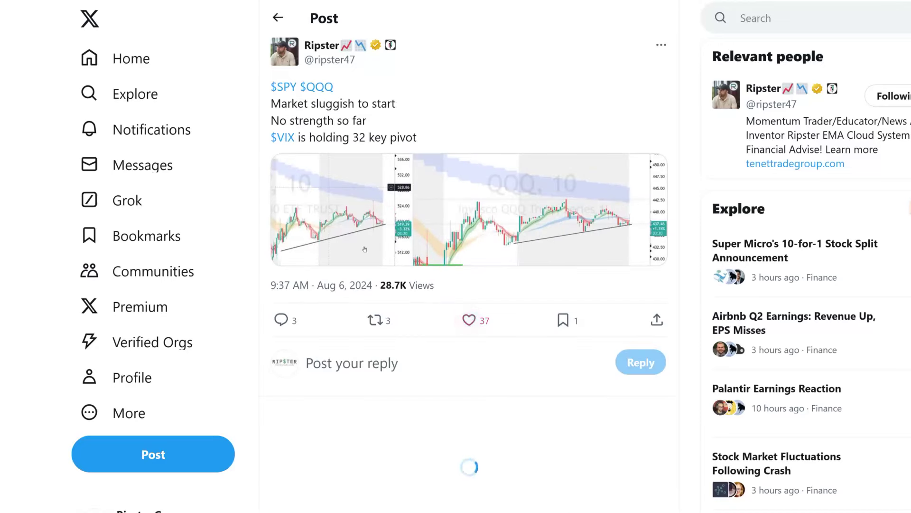
# Step: Step forward in time through the linked $SPY $QQQ posts, reading each update and its charts up to the one about VIX over 25
pyautogui.click(277, 18)
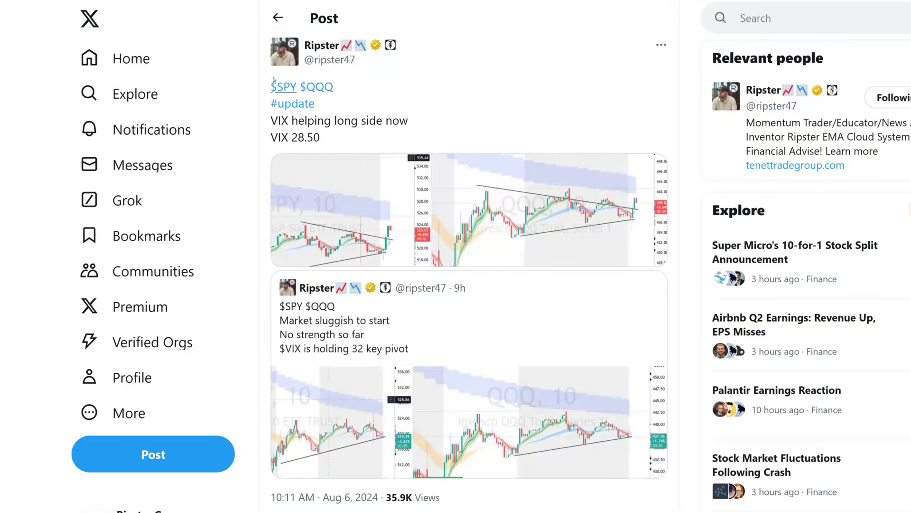
pyautogui.click(278, 18)
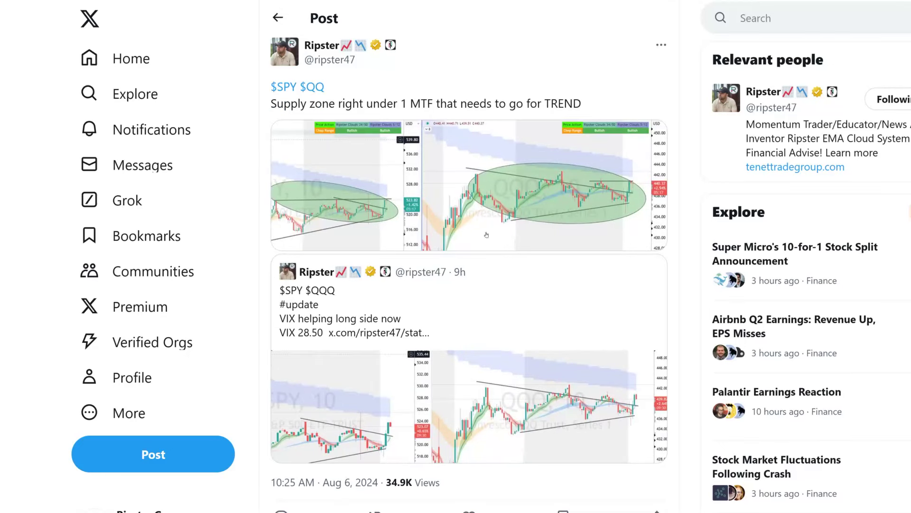
pyautogui.click(278, 17)
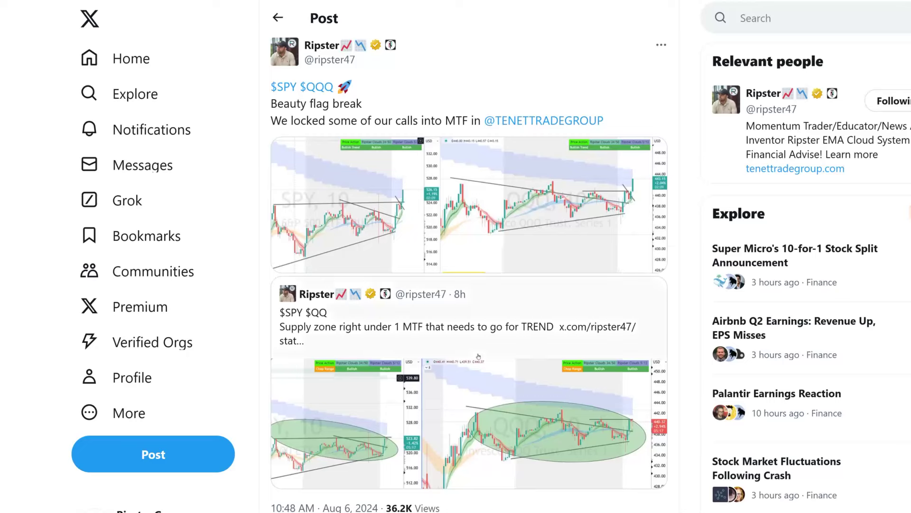
pyautogui.scroll(-7, 478, 357)
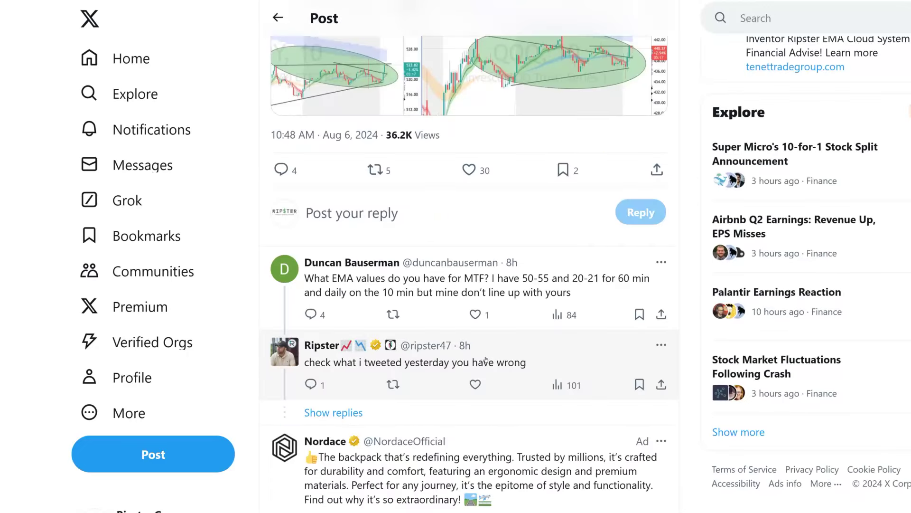
pyautogui.scroll(7, 485, 359)
pyautogui.click(277, 18)
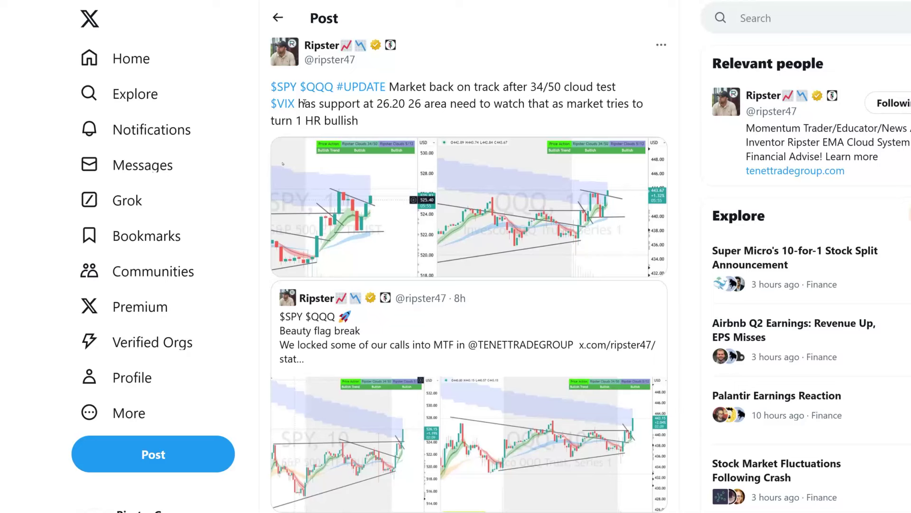
pyautogui.click(278, 18)
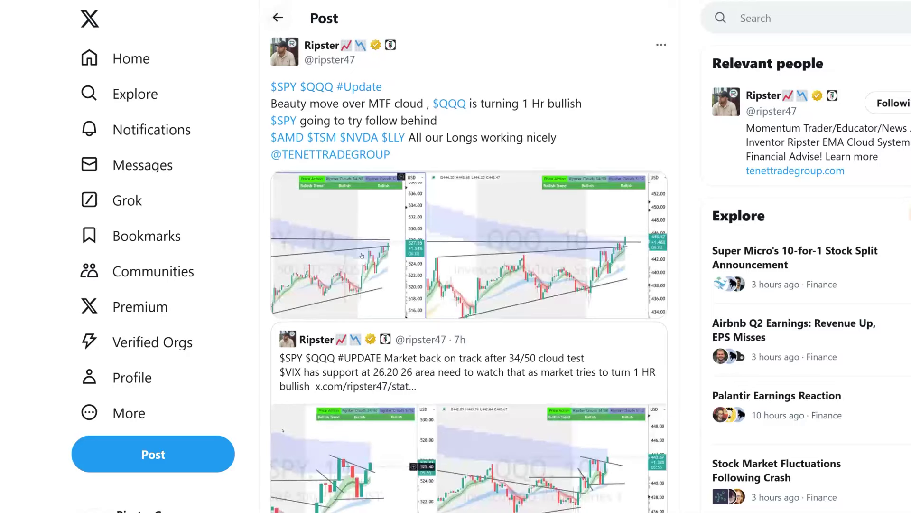
pyautogui.click(277, 17)
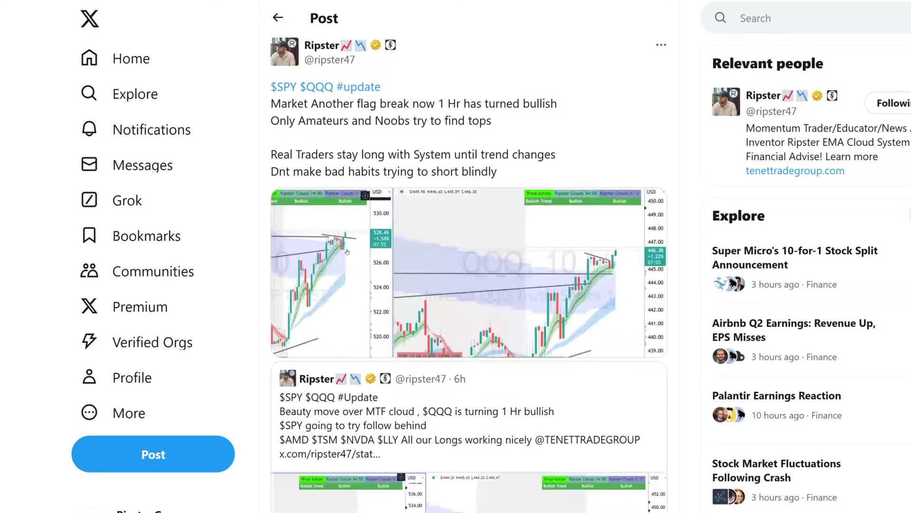
pyautogui.click(278, 18)
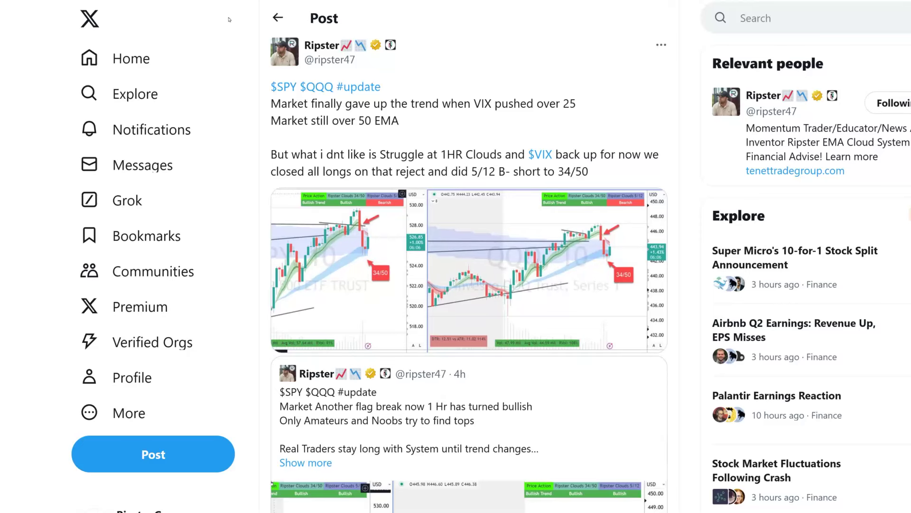
# Step: Return to the $SPY search results, view the enlarged chart image of the "What a bearish close" post and close it
pyautogui.click(278, 18)
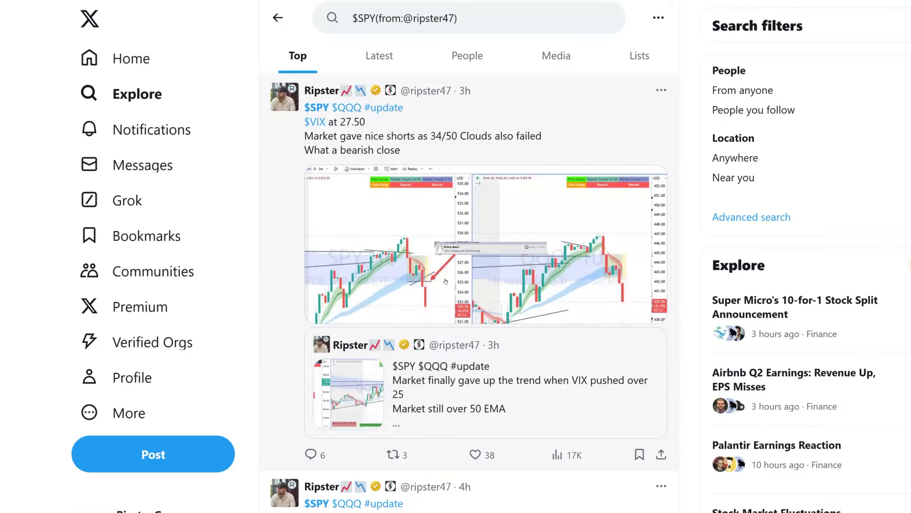
pyautogui.click(478, 287)
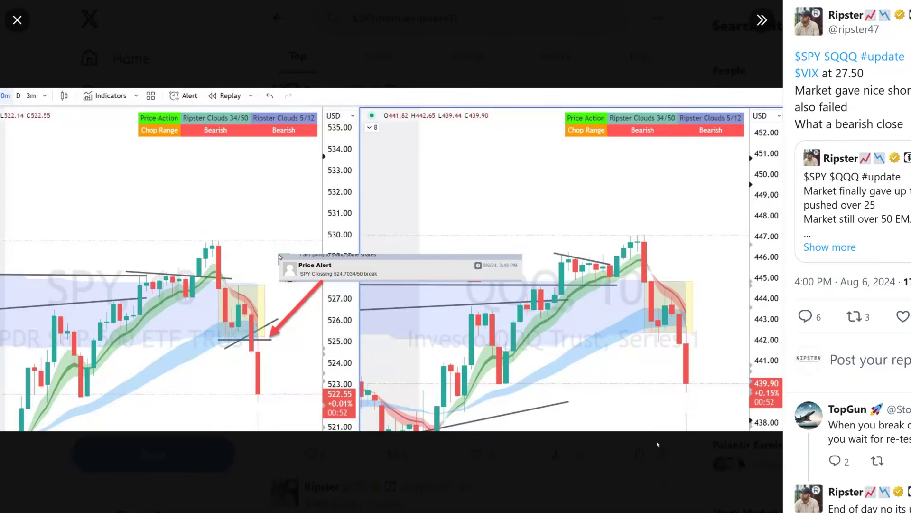
pyautogui.press('Escape')
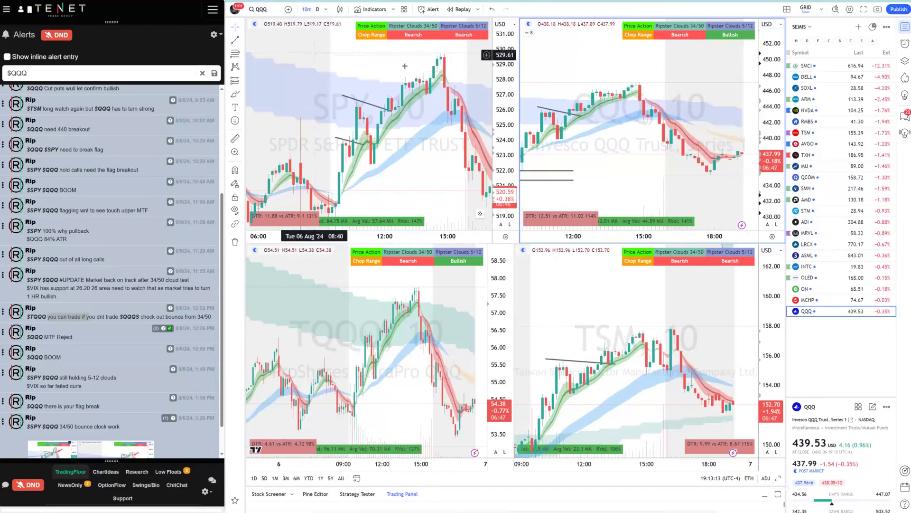
# Step: Switch back to the charts and draw a rising trend line on the SPY chart between about 524.38 and 528.58
pyautogui.click(452, 71)
pyautogui.click(378, 135)
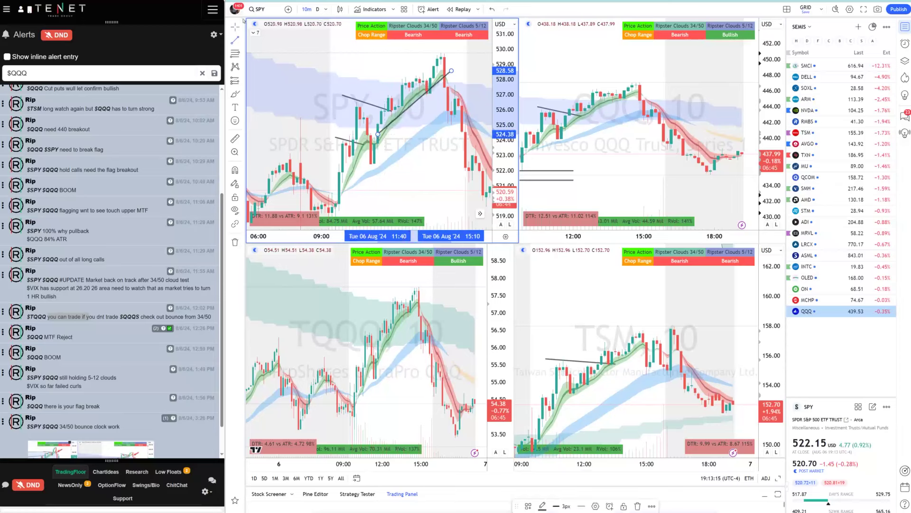
# Step: Draw a rising trend line on the QQQ 10-minute chart between about 438.97 and 445.72
pyautogui.click(640, 93)
pyautogui.click(531, 144)
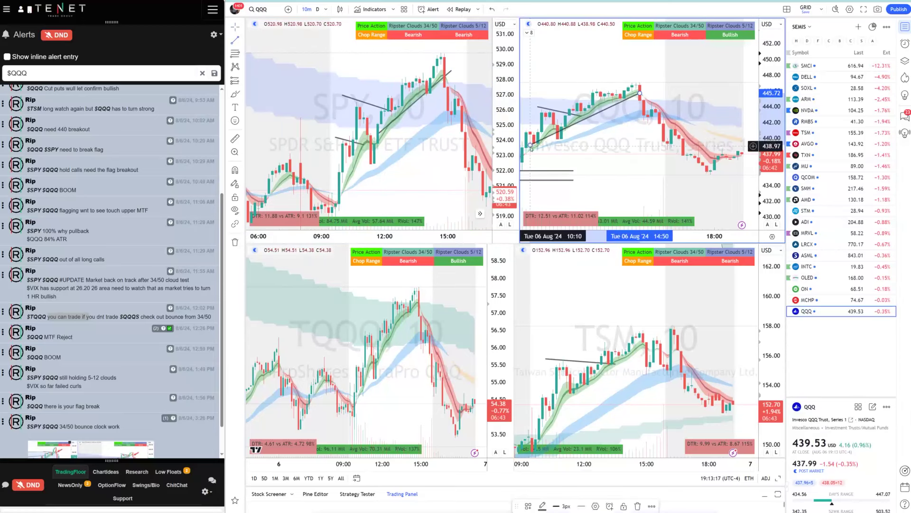
pyautogui.scroll(-3, 569, 139)
pyautogui.click(339, 201)
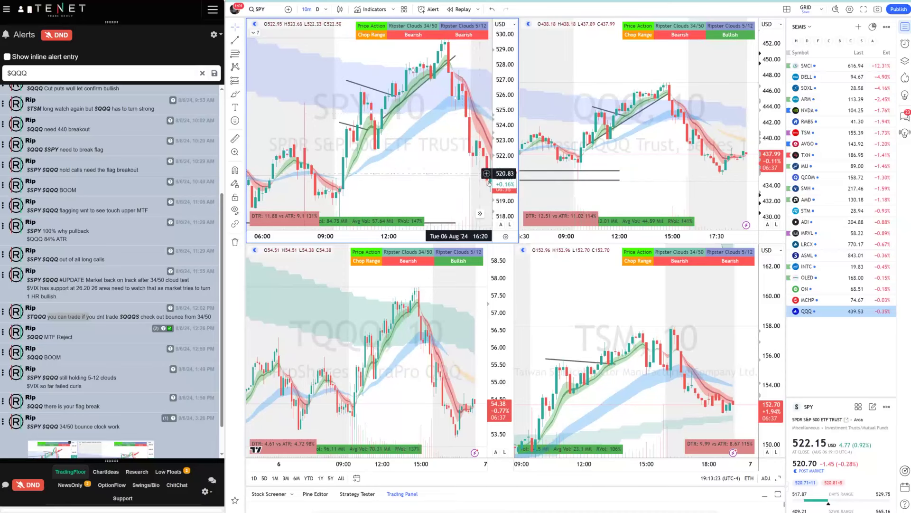
pyautogui.scroll(-2, 616, 168)
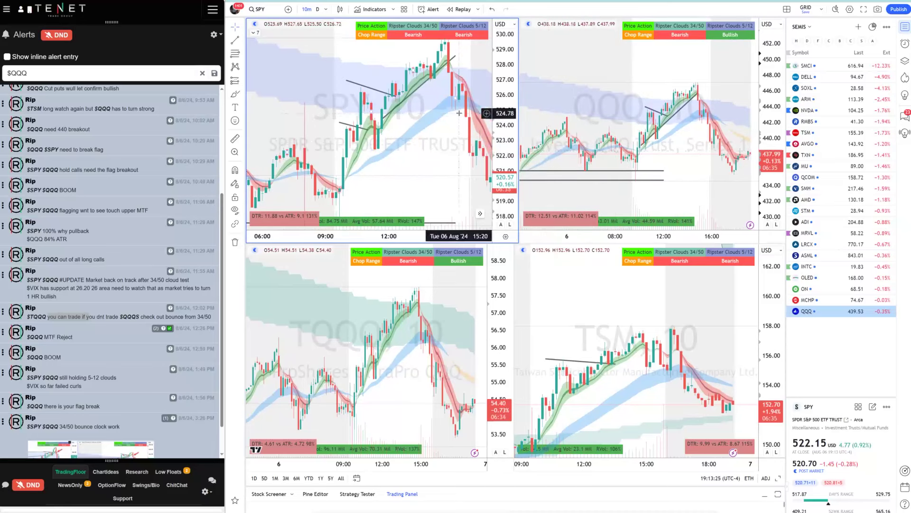
pyautogui.moveTo(497, 79); pyautogui.dragTo(501, 99)
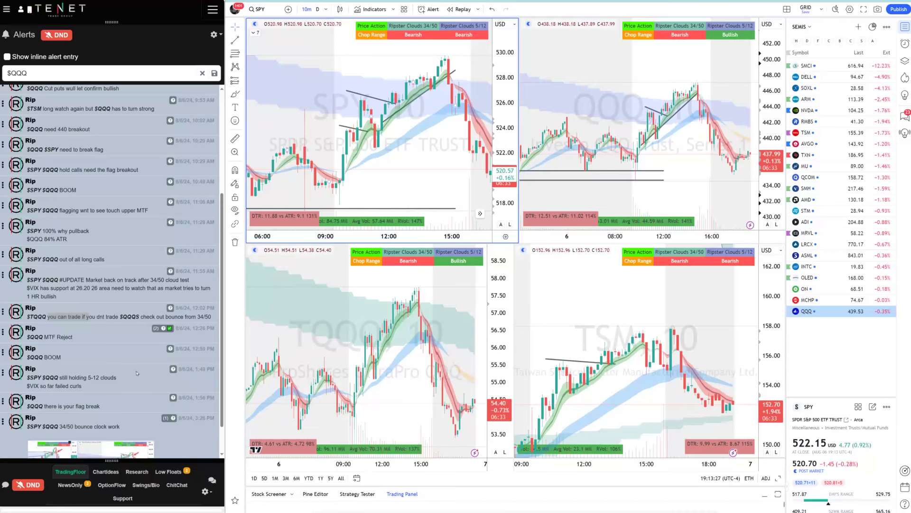
# Step: Filter the alerts by "spy" and read the midday entries from the $SPXL proxy note to the 528.99 NHOD crossing
pyautogui.click(72, 73)
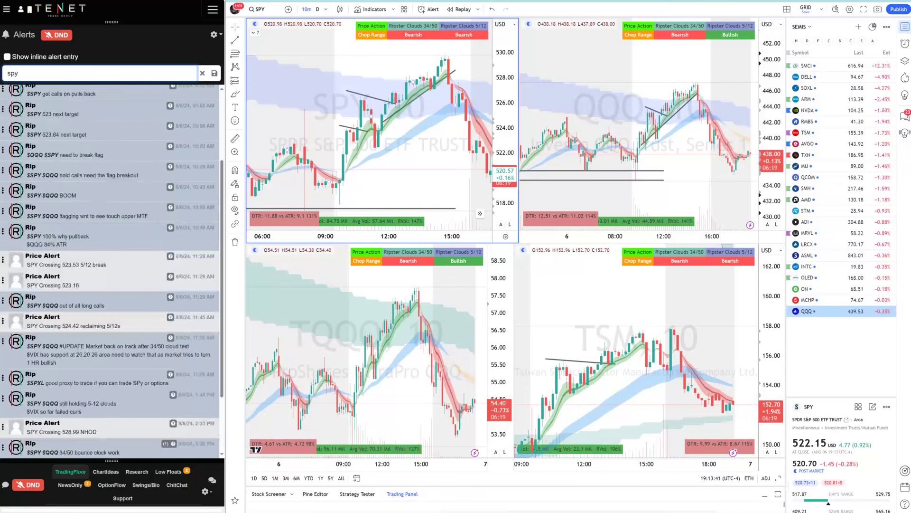
pyautogui.scroll(-2, 101, 350)
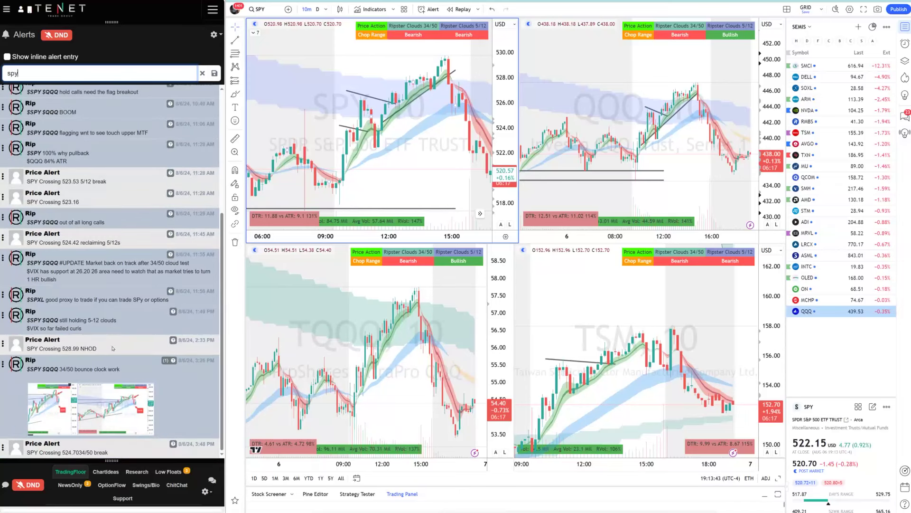
pyautogui.moveTo(113, 348); pyautogui.dragTo(97, 299)
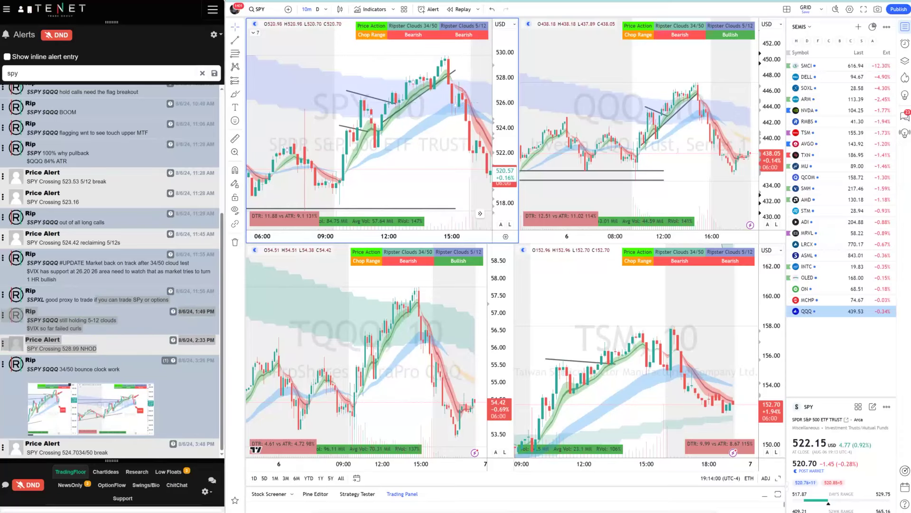
# Step: Look at the SPY daily chart, return to the four-chart grid and examine SPY's late-session and after-hours price action
pyautogui.hotkey('ctrl', 'Tab')
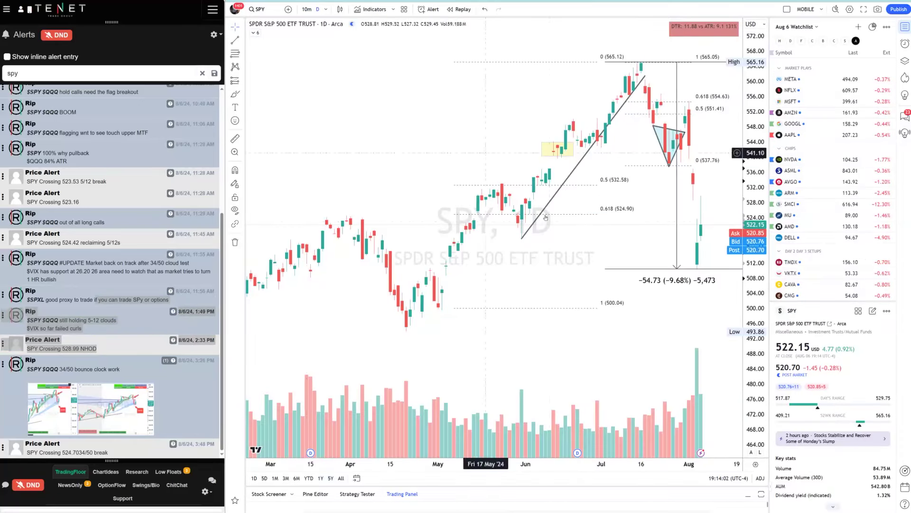
pyautogui.hotkey('ctrl', 'Tab')
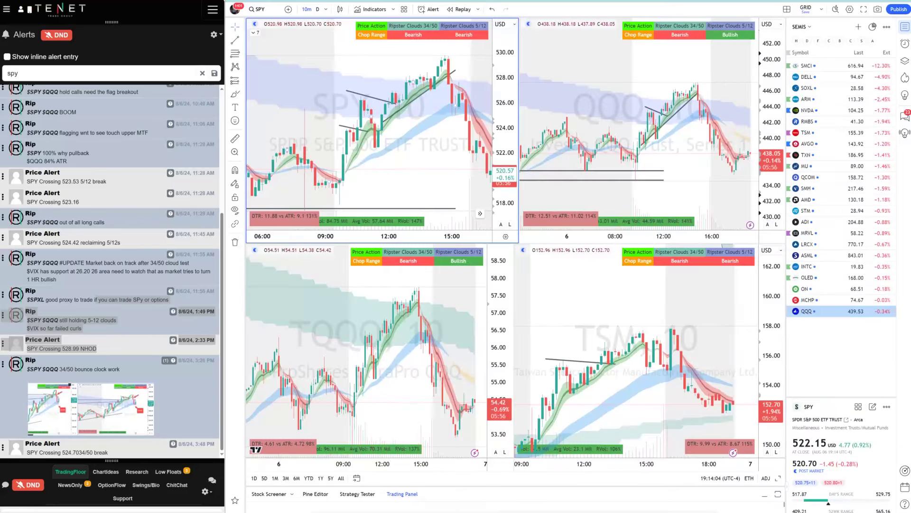
pyautogui.moveTo(495, 98); pyautogui.dragTo(494, 130)
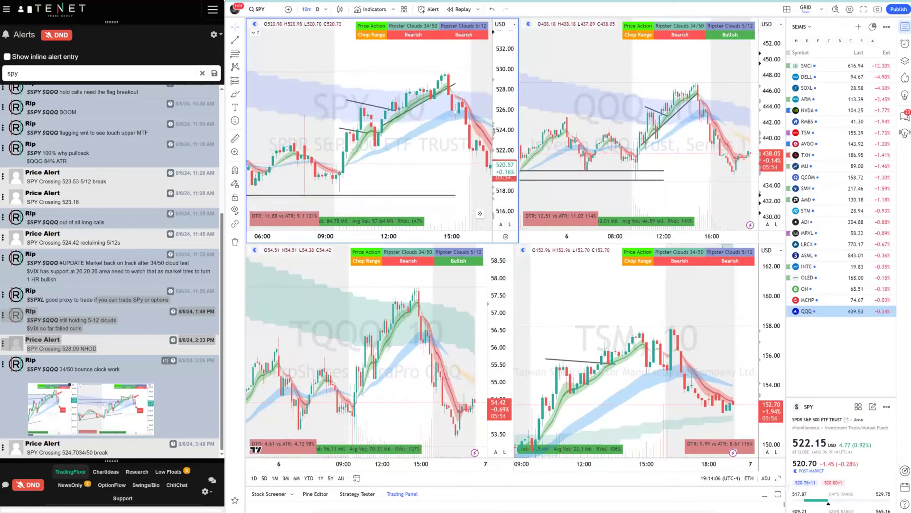
pyautogui.moveTo(452, 165); pyautogui.dragTo(398, 145)
pyautogui.scroll(-4, 656, 141)
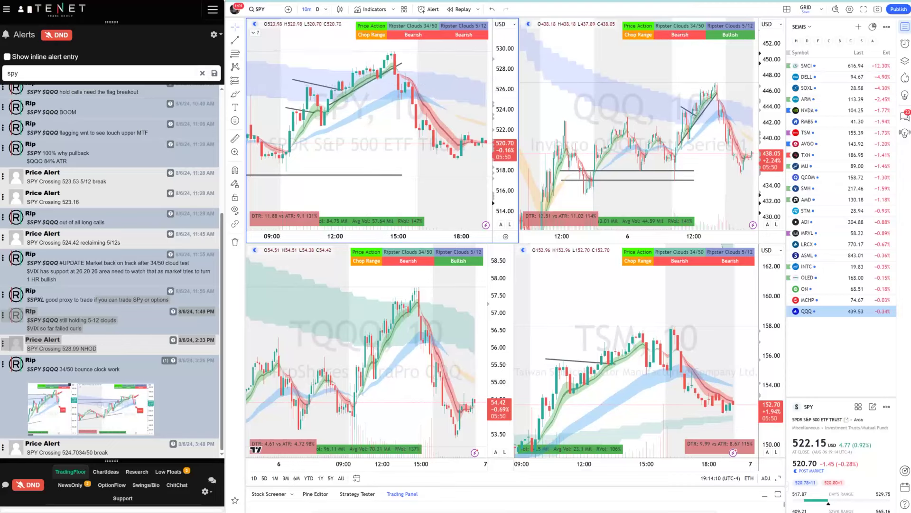
# Step: Switch to the multi-timeframe layout showing LUMN and load SPY in it
pyautogui.hotkey('ctrl', 'Tab')
pyautogui.click(271, 14)
pyautogui.write('SP')
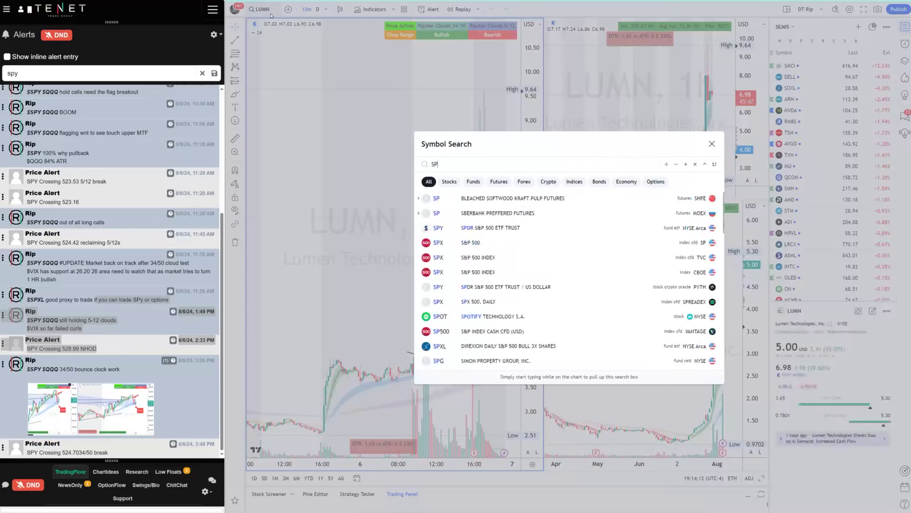
pyautogui.write('Y')
pyautogui.press('Return')
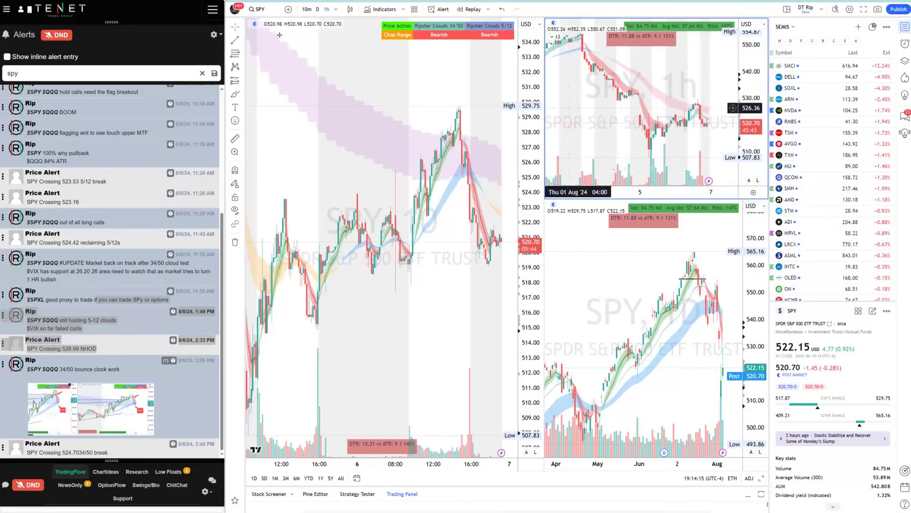
# Step: Draw a rising trend line under the SPY hourly candles between about 509.51 and 528.59
pyautogui.click(718, 99)
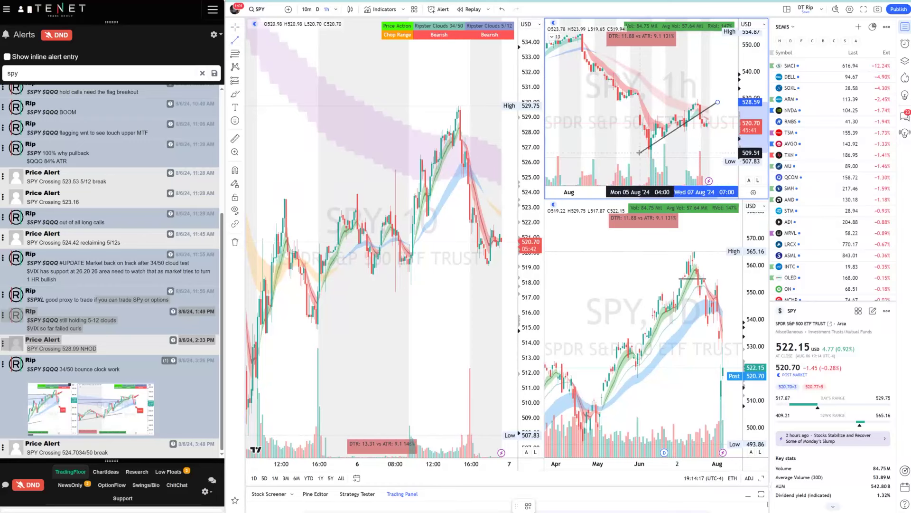
pyautogui.click(639, 150)
pyautogui.moveTo(676, 126); pyautogui.dragTo(679, 121)
pyautogui.scroll(3, 707, 128)
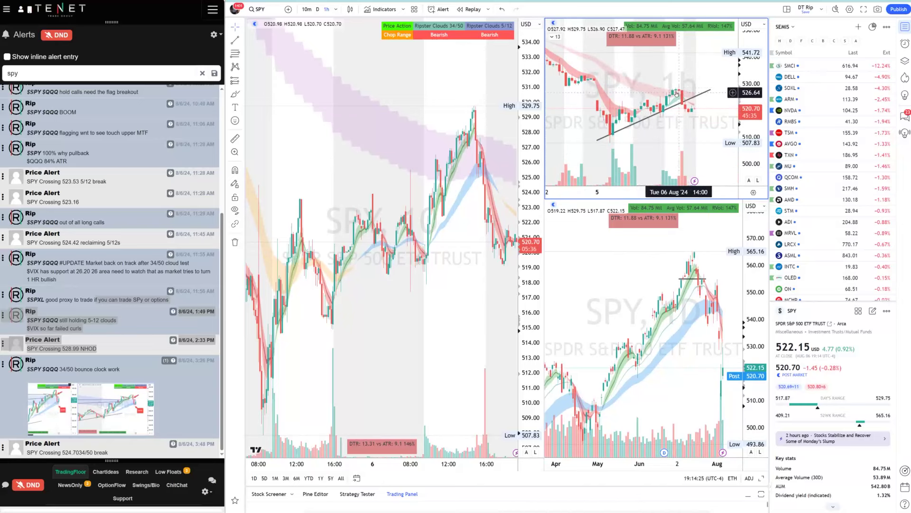
# Step: Load QQQ in the multi-timeframe layout to review its 10-minute, hourly and daily charts
pyautogui.click(259, 9)
pyautogui.write('QQQ')
pyautogui.press('Return')
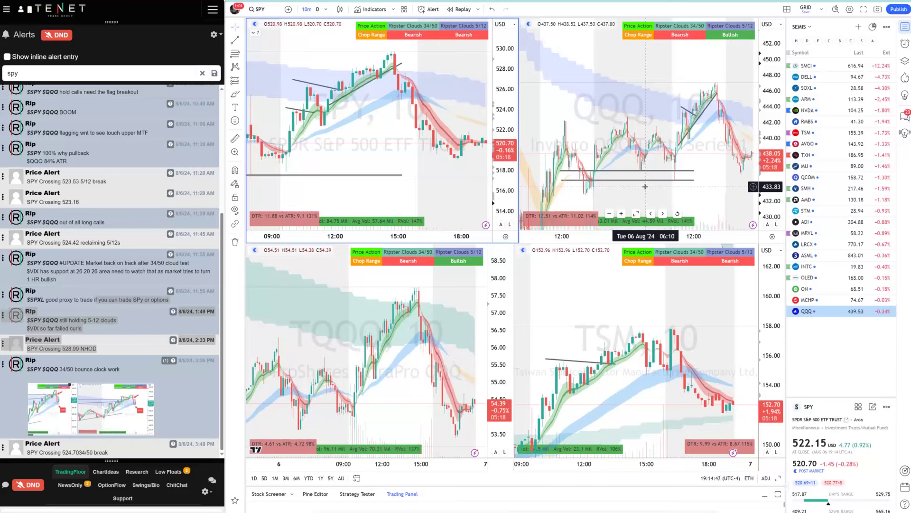
# Step: Replace TQQQ with VIX in the four-chart grid and compare its recent move with SPY and QQQ
pyautogui.click(434, 318)
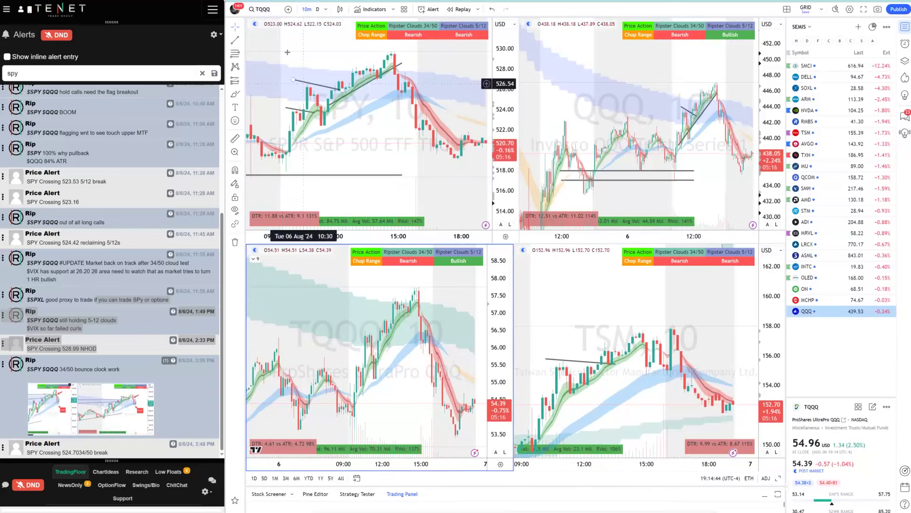
pyautogui.click(262, 9)
pyautogui.write('vix')
pyautogui.press('Return')
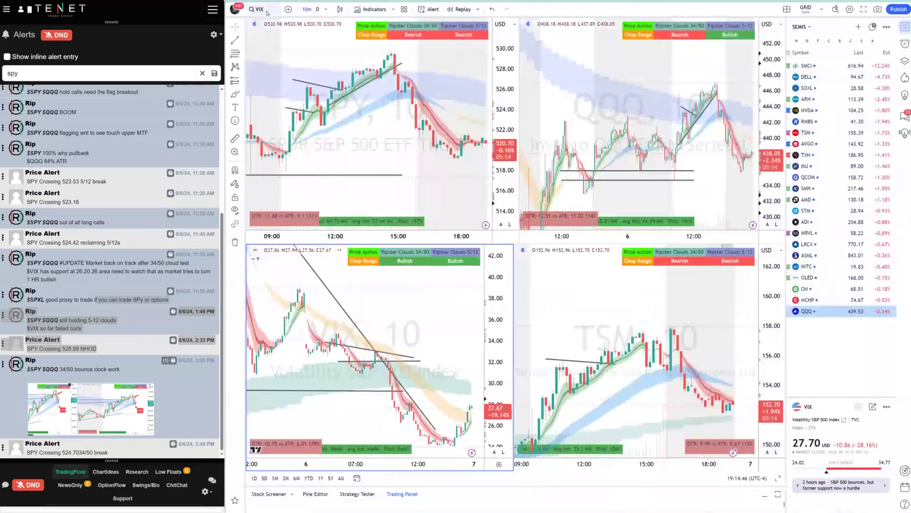
pyautogui.moveTo(412, 358); pyautogui.dragTo(376, 308)
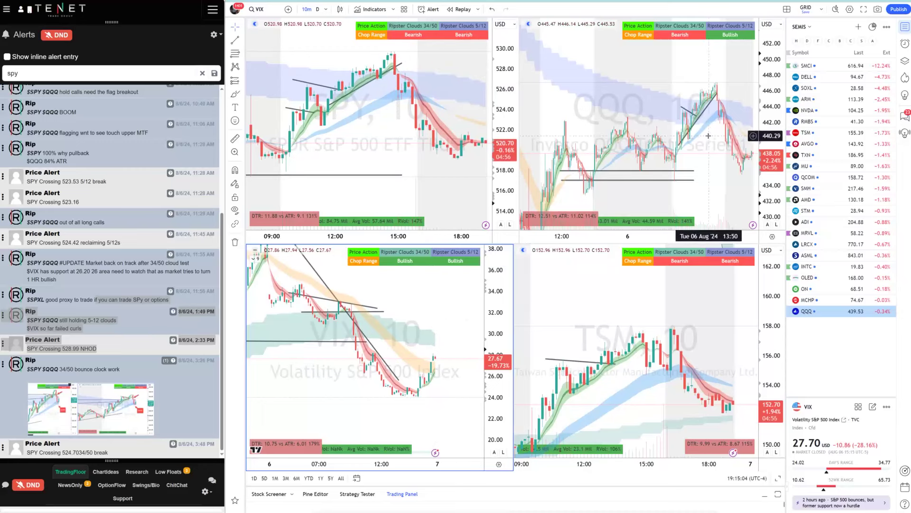
pyautogui.scroll(2, 710, 138)
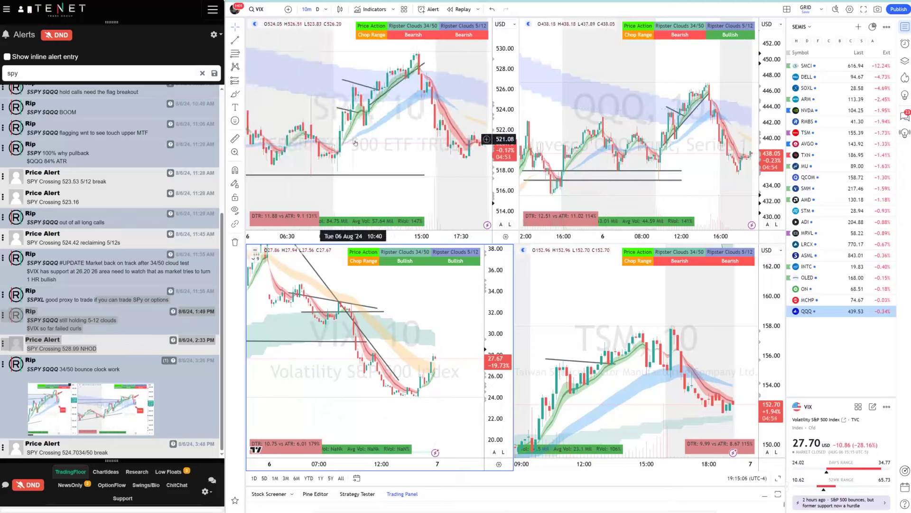
# Step: Load QQQ in the single daily chart layout and compress its price scale to view the measured declines
pyautogui.click(333, 1)
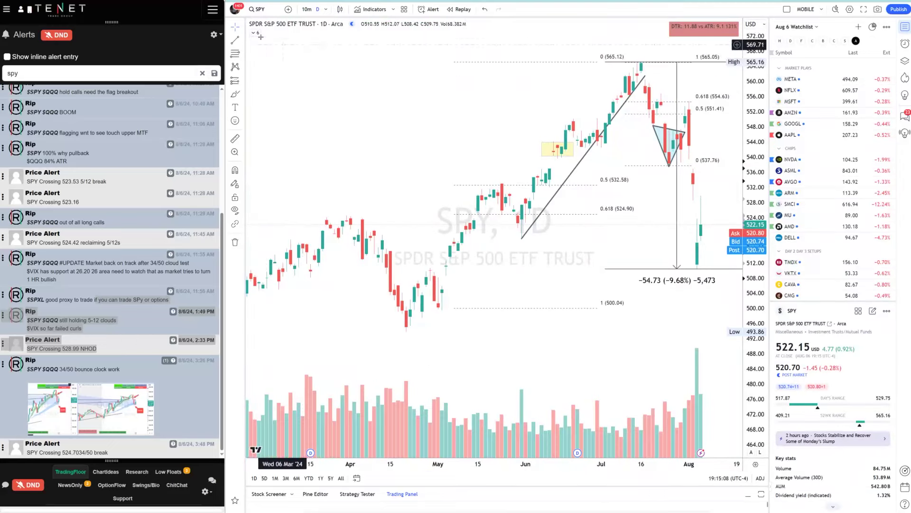
pyautogui.click(256, 10)
pyautogui.write('QQQ')
pyautogui.press('Return')
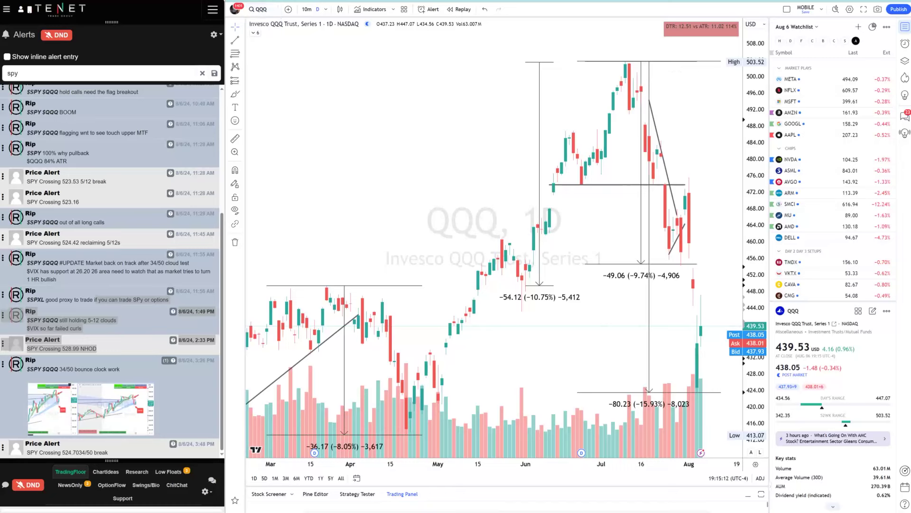
pyautogui.moveTo(755, 202); pyautogui.dragTo(752, 301)
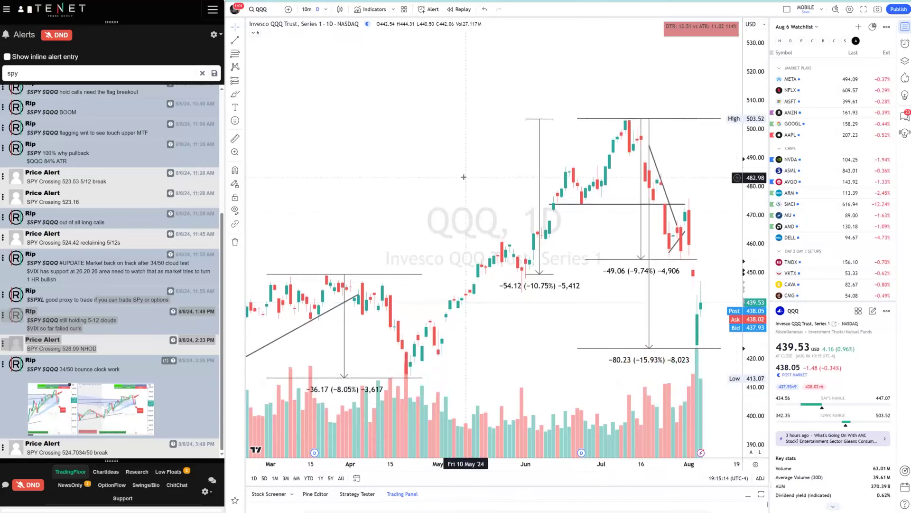
pyautogui.moveTo(464, 177); pyautogui.dragTo(402, 101)
# Step: Return to the four-chart grid and create a one-time alert for VIX crossing 28.15
pyautogui.hotkey('ctrl', 'Tab')
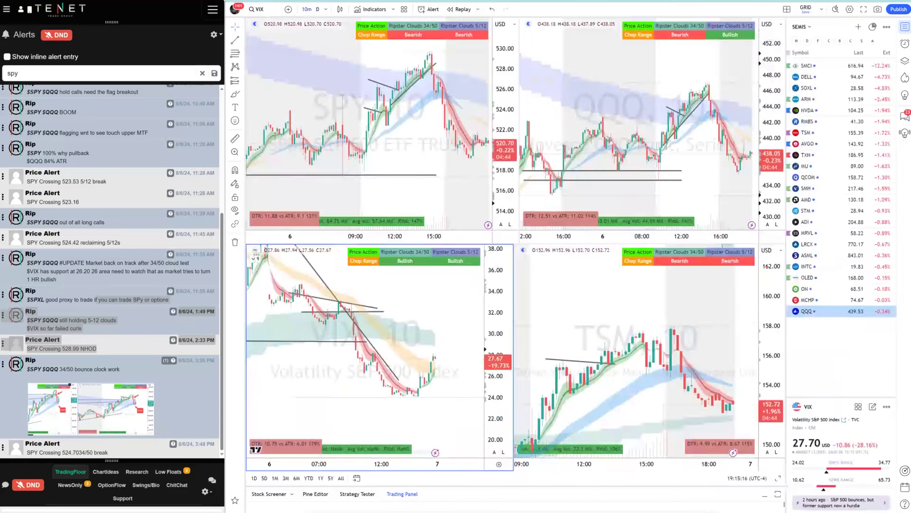
pyautogui.rightClick(442, 354)
pyautogui.click(507, 344)
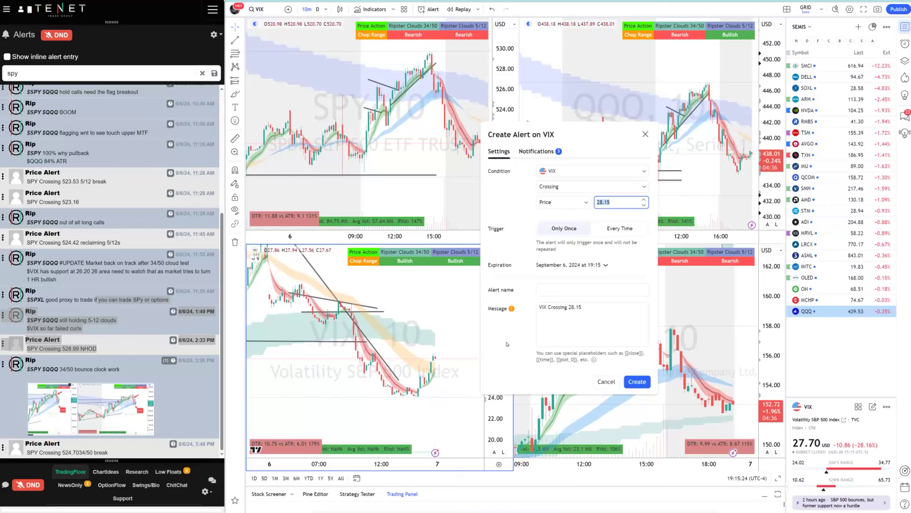
pyautogui.click(637, 382)
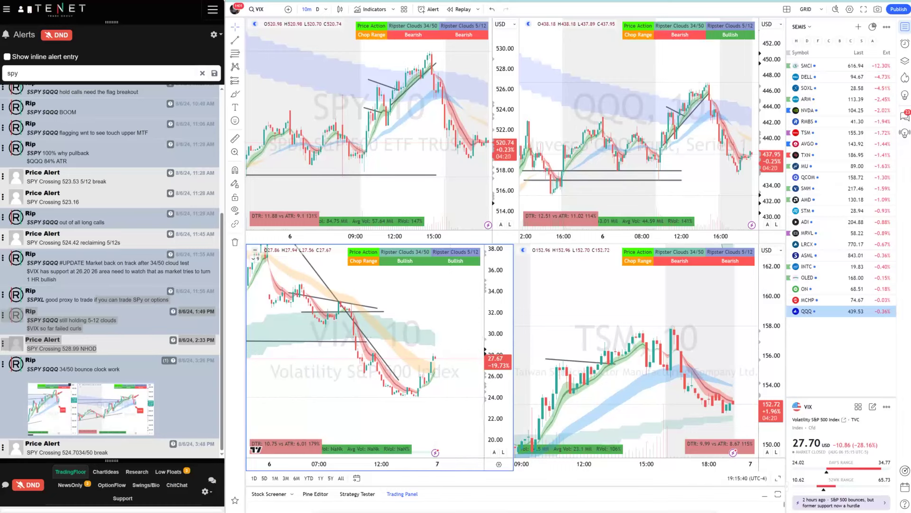
# Step: Load CELH in the multi-timeframe layout and check its pivots and game plan on the News Plays sheet
pyautogui.click(274, 1)
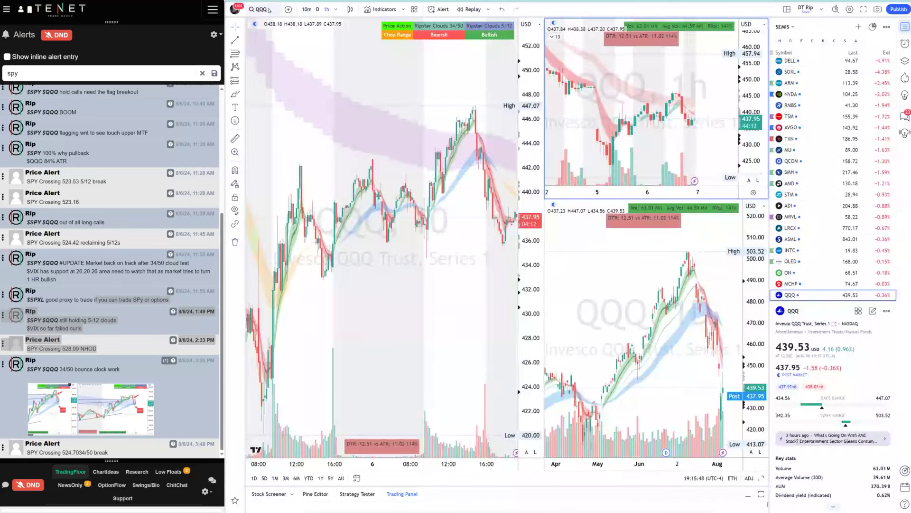
pyautogui.click(269, 9)
pyautogui.write('CELH')
pyautogui.press('Return')
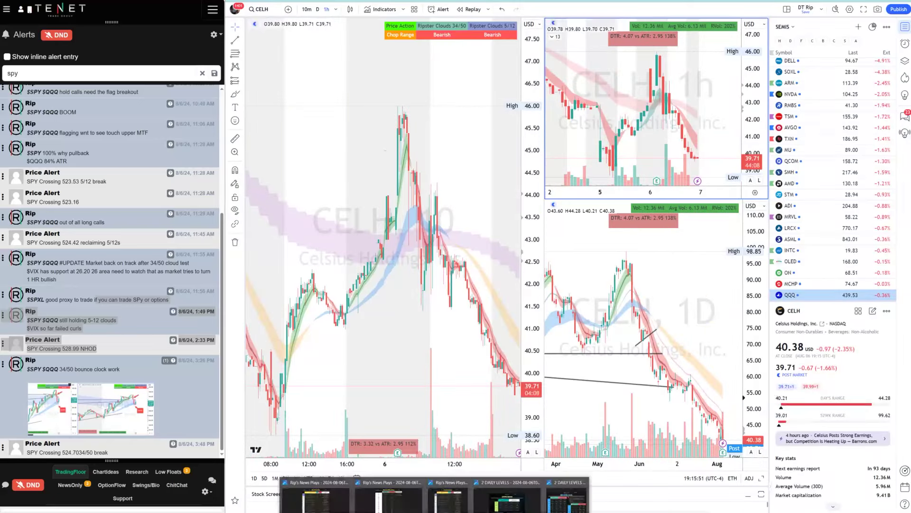
pyautogui.click(355, 491)
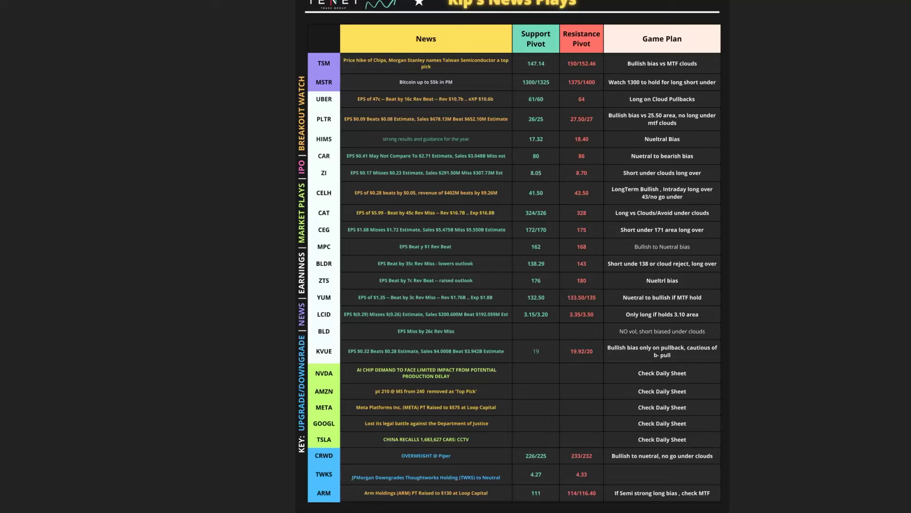
pyautogui.hotkey('alt', 'Tab')
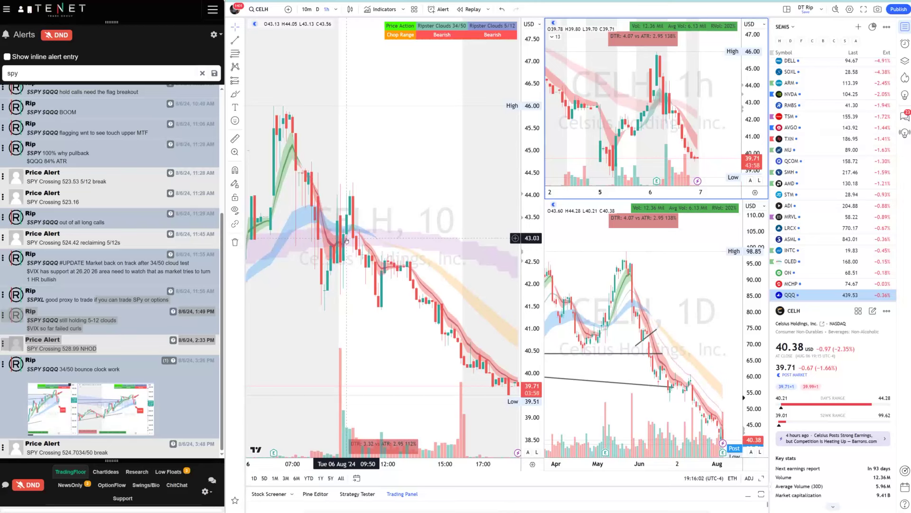
# Step: Filter the alerts by "$CELH" to review the posted entries and exit
pyautogui.doubleClick(82, 68)
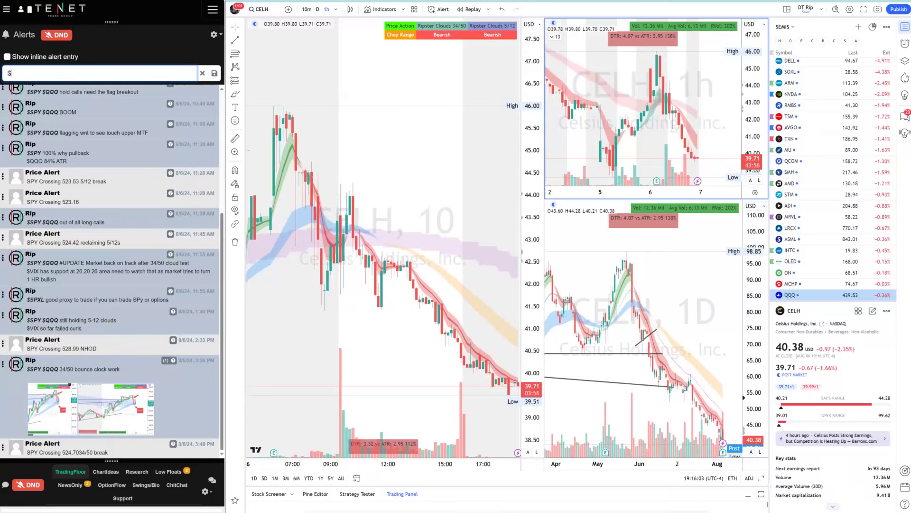
pyautogui.write('$CELH')
pyautogui.press('Return')
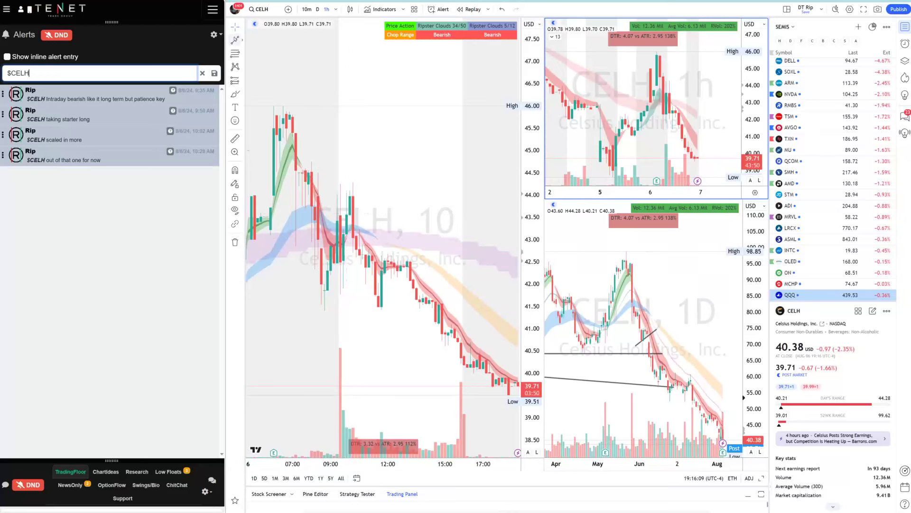
# Step: Draw a horizontal line at about 44.02 on the CELH 10-minute chart and reopen the News Plays sheet
pyautogui.click(235, 40)
pyautogui.click(290, 194)
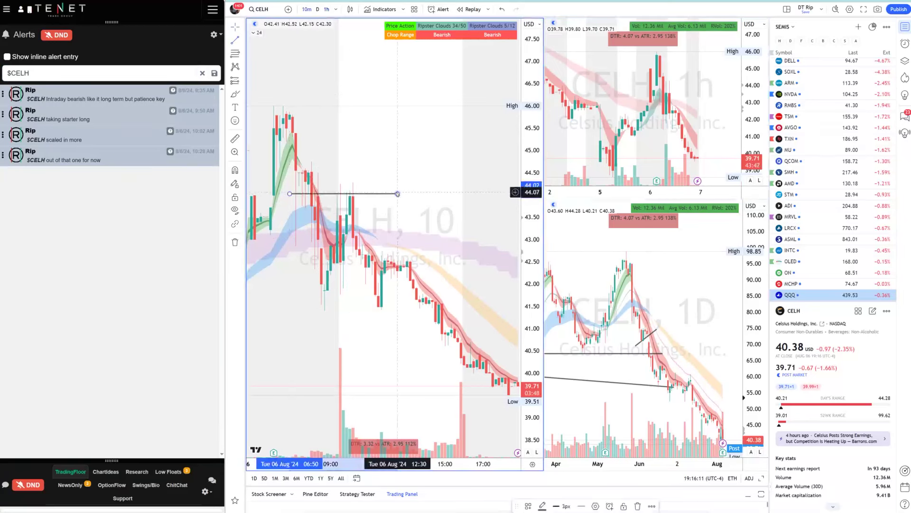
pyautogui.click(397, 194)
pyautogui.moveTo(435, 512)
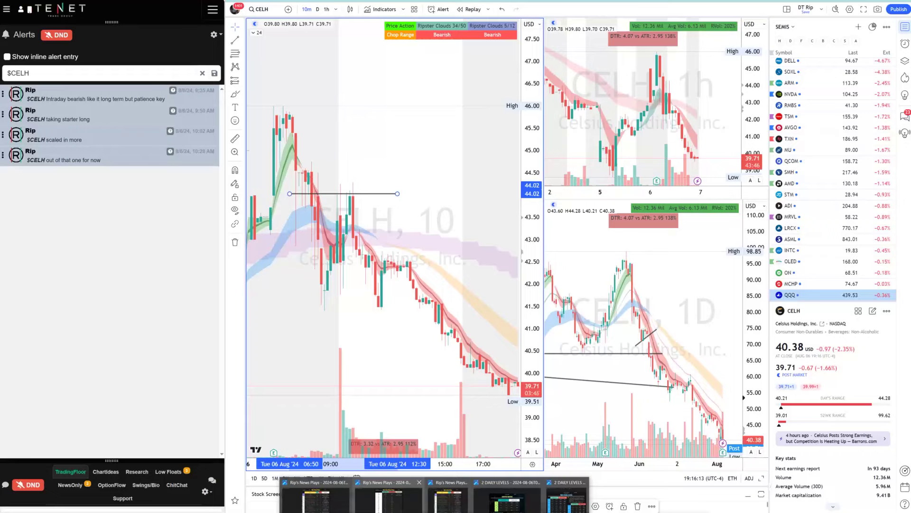
pyautogui.click(330, 506)
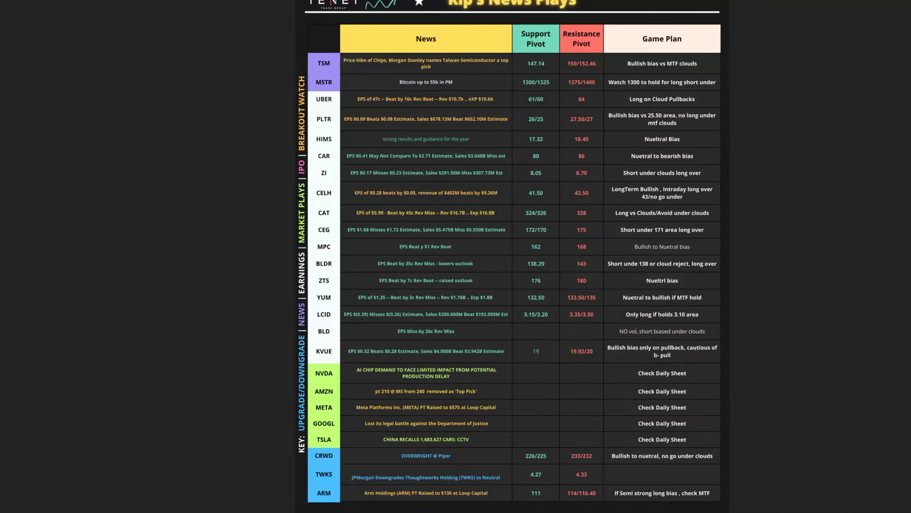
# Step: Return to the CELH charts and examine the 10-minute and daily price action around the 44.02 line and the cloud levels
pyautogui.hotkey('alt', 'Tab')
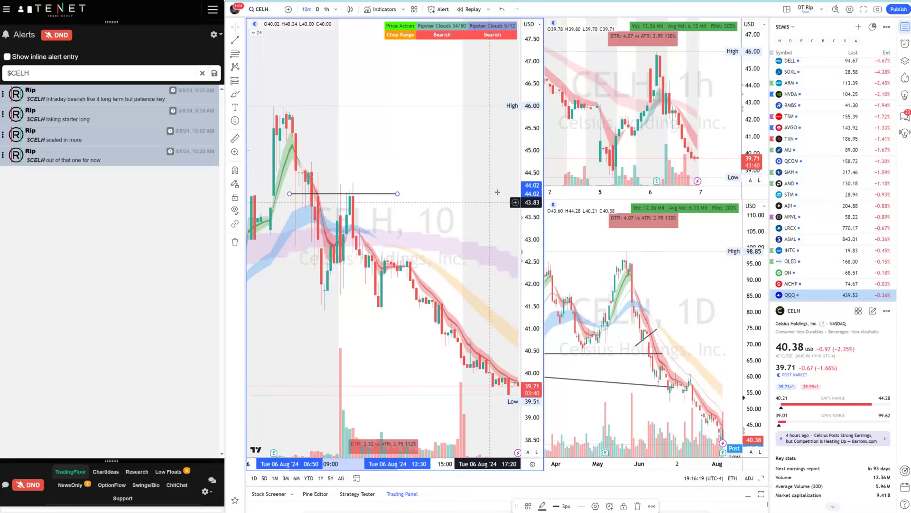
pyautogui.scroll(-2, 406, 227)
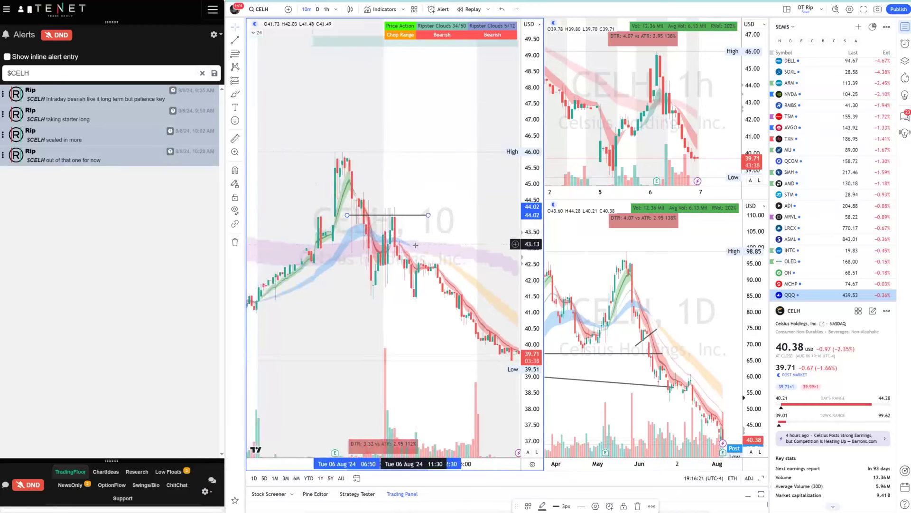
pyautogui.scroll(1, 440, 310)
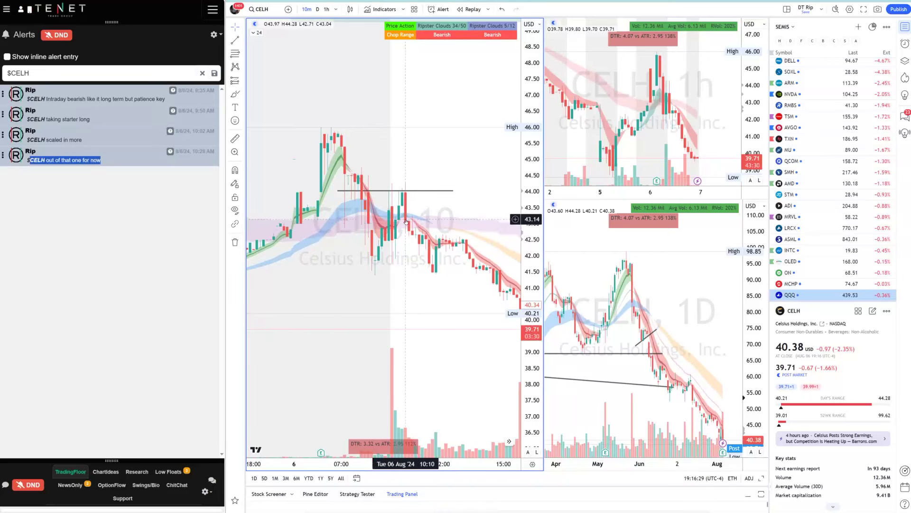
pyautogui.moveTo(418, 223); pyautogui.dragTo(325, 184)
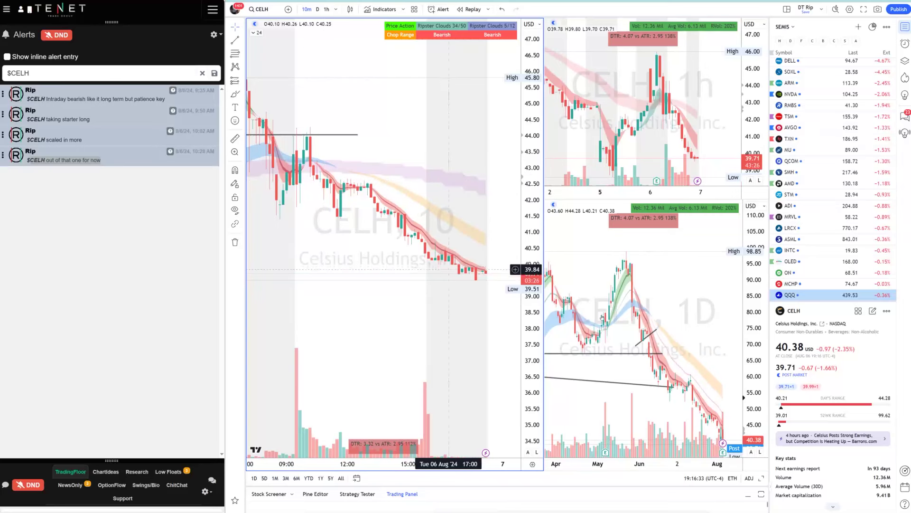
pyautogui.moveTo(696, 331); pyautogui.dragTo(684, 283)
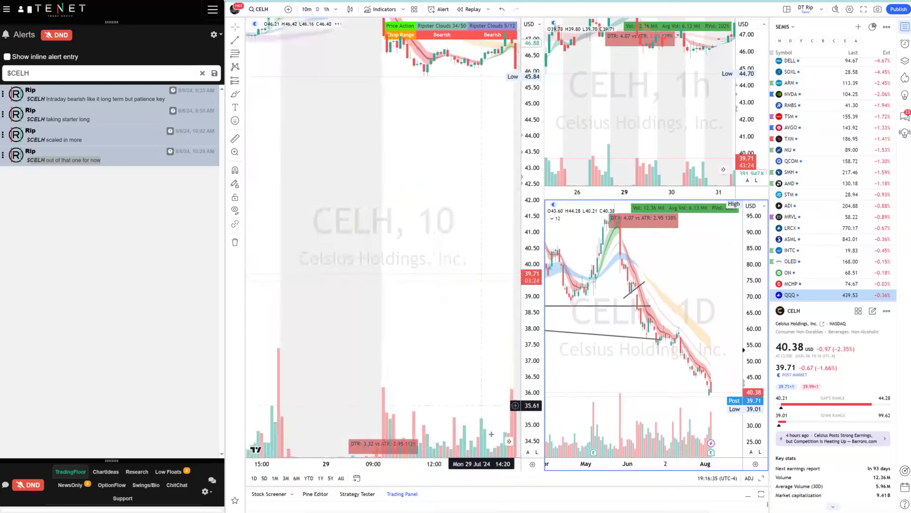
pyautogui.click(510, 442)
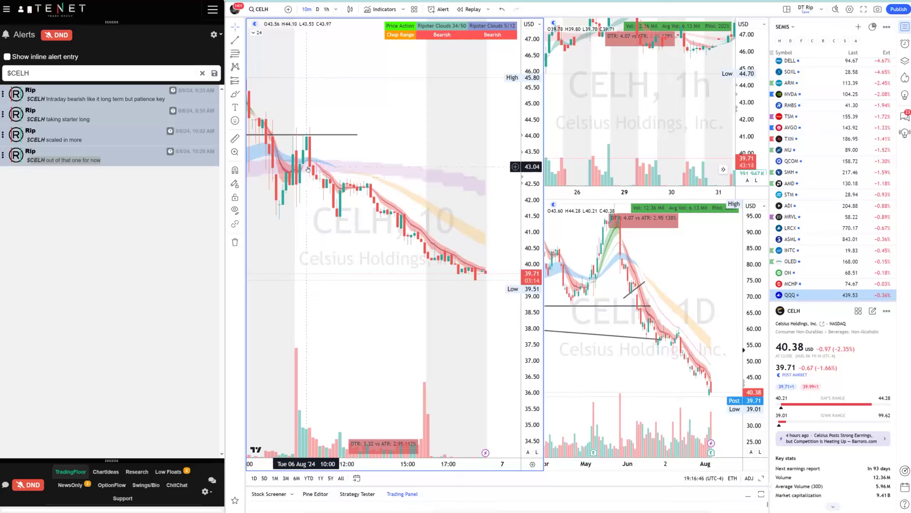
pyautogui.scroll(-3, 425, 260)
pyautogui.scroll(-2, 425, 260)
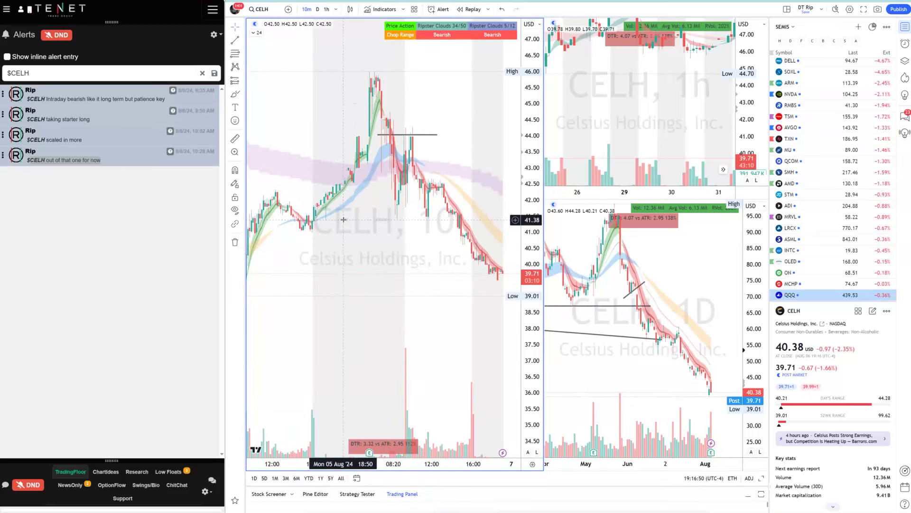
pyautogui.scroll(1, 332, 133)
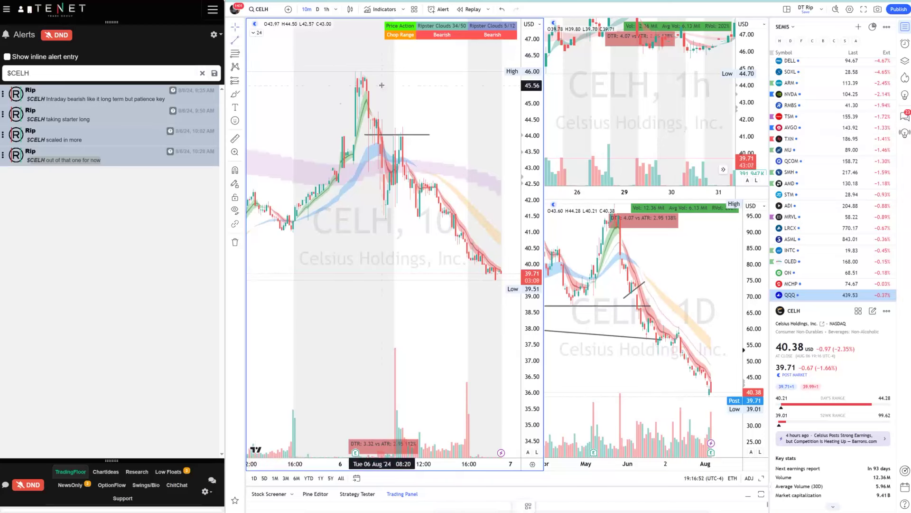
# Step: Draw two steep trend lines on the CELH 10-minute chart, from about 45.84 to 42.01 and from about 41.89 to 45.62
pyautogui.moveTo(342, 76); pyautogui.dragTo(373, 200)
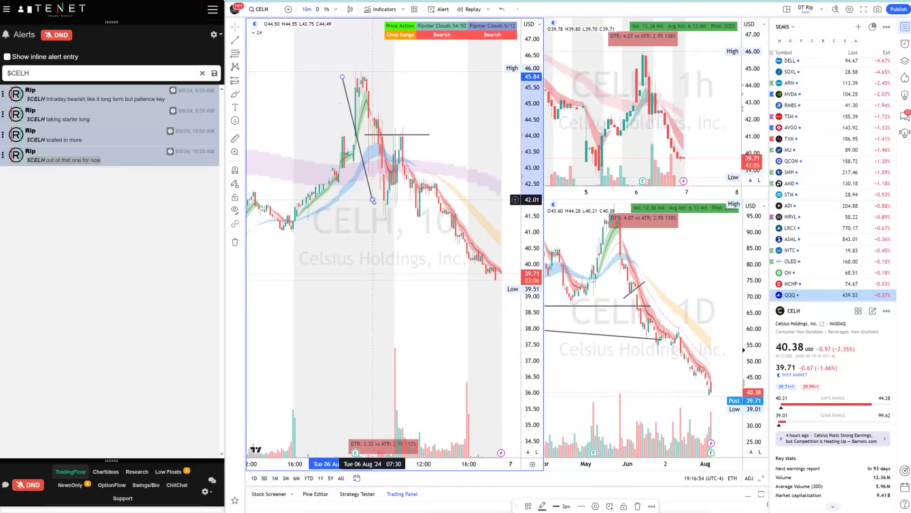
pyautogui.click(235, 40)
pyautogui.click(418, 203)
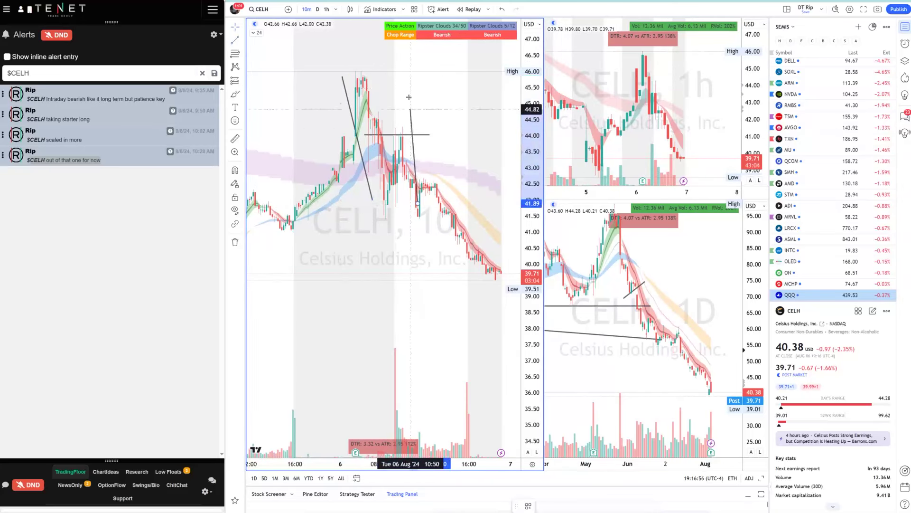
pyautogui.moveTo(409, 97); pyautogui.dragTo(410, 84)
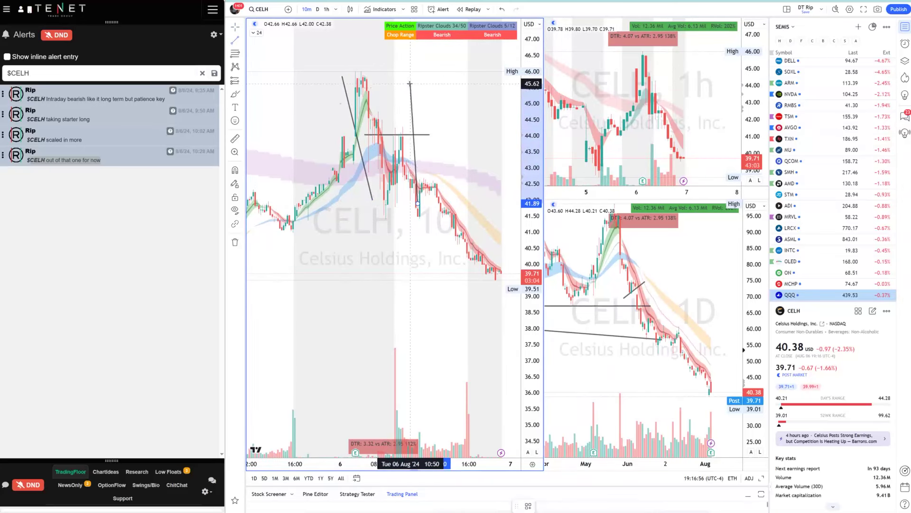
# Step: Shade CELH's choppy range around the 44.02 line with a yellow rectangle and reset the price scale of the 10-minute chart
pyautogui.click(239, 94)
pyautogui.click(276, 220)
pyautogui.moveTo(337, 125)
pyautogui.mouseDown()
pyautogui.moveTo(480, 163)
pyautogui.moveTo(429, 213)
pyautogui.moveTo(419, 210)
pyautogui.moveTo(450, 207)
pyautogui.mouseUp()
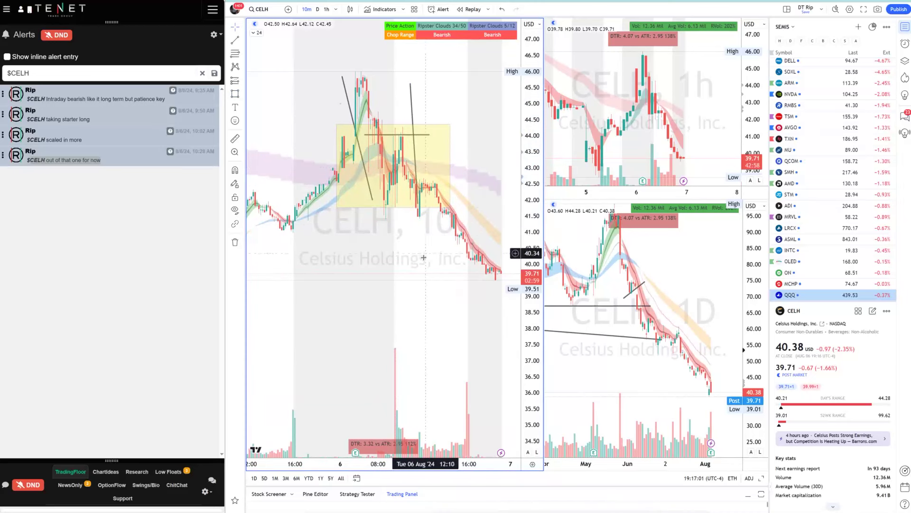
pyautogui.doubleClick(530, 92)
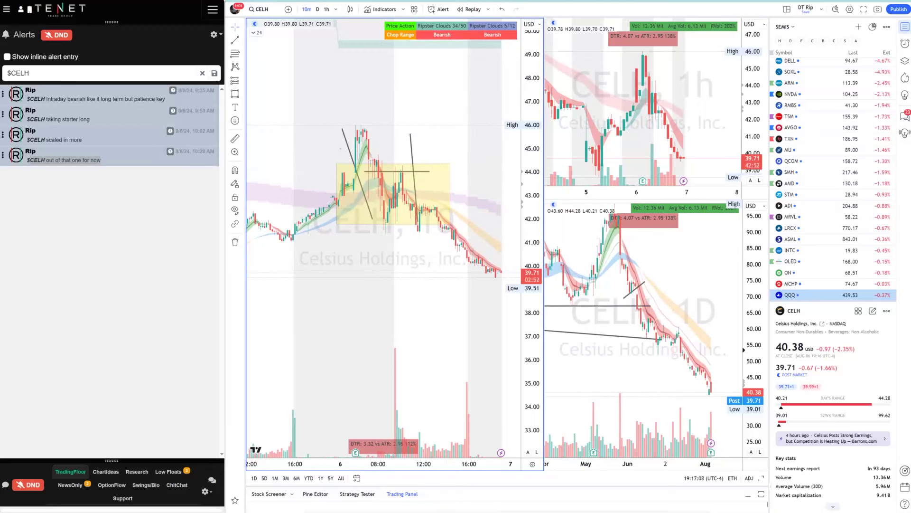
# Step: Load TSM in the multi-timeframe layout and filter the alerts by "$TSM"
pyautogui.click(261, 9)
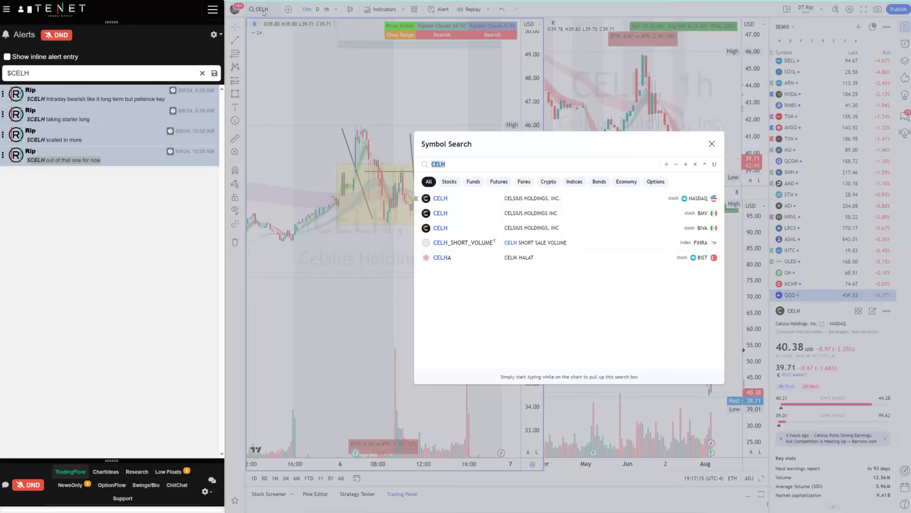
pyautogui.write('TSM')
pyautogui.press('Return')
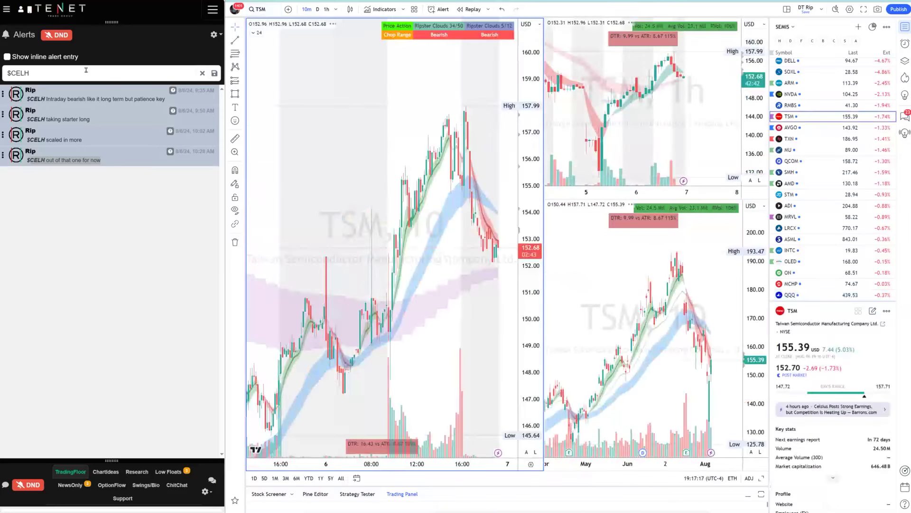
pyautogui.write('$TSM')
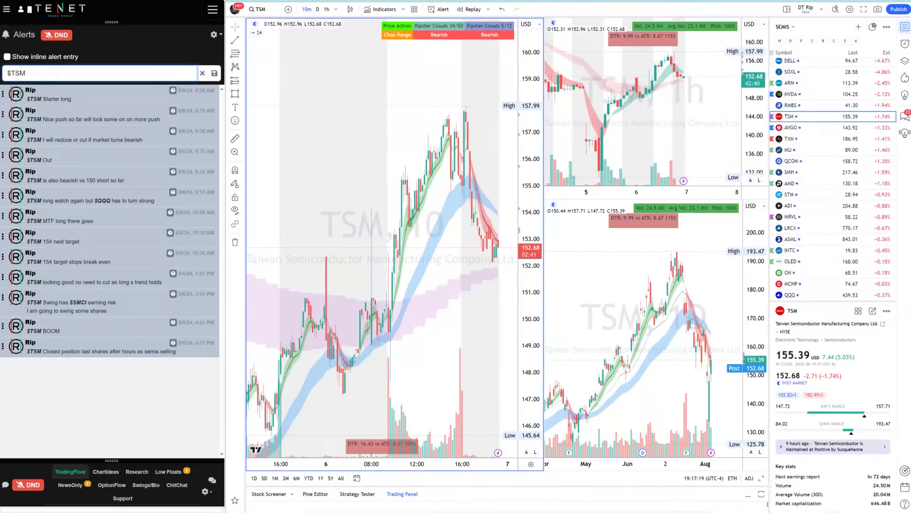
# Step: Check TSM's support pivot, resistance pivot and game plan on the News Plays sheet, and return to the TSM charts
pyautogui.click(434, 512)
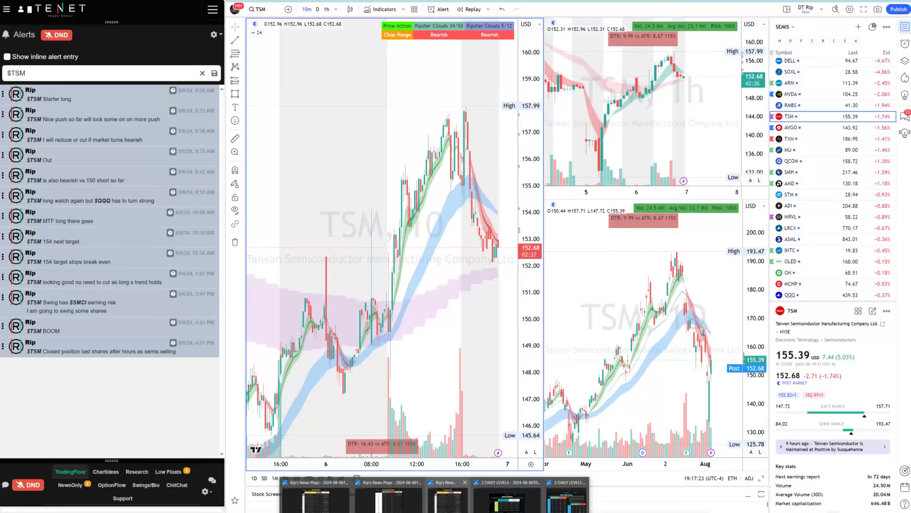
pyautogui.click(448, 498)
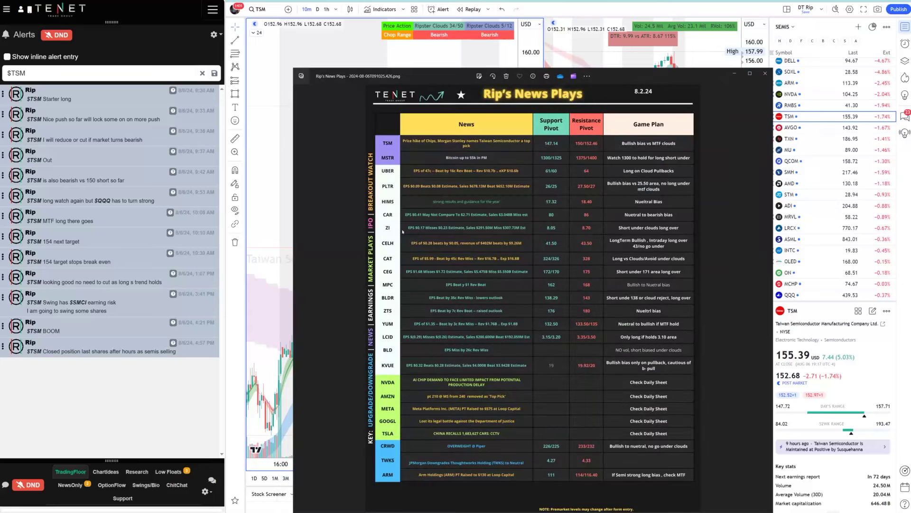
pyautogui.scroll(2, 402, 232)
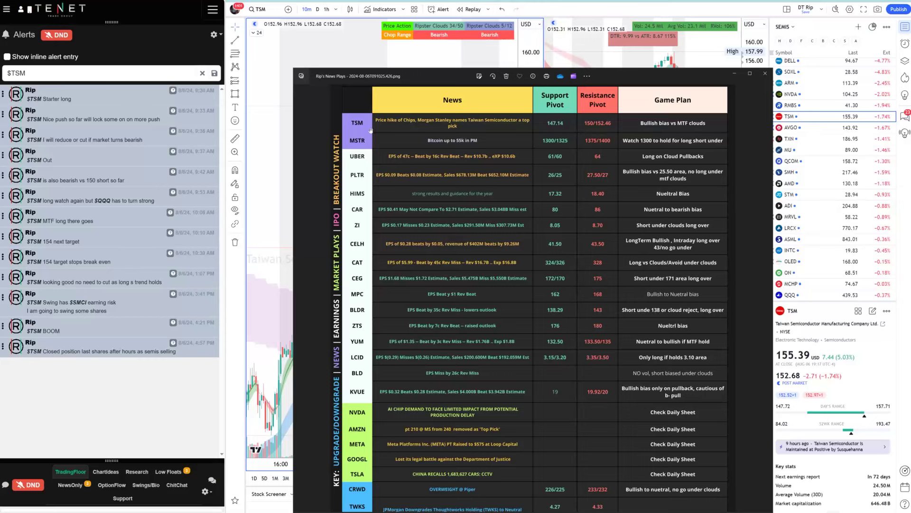
pyautogui.click(279, 172)
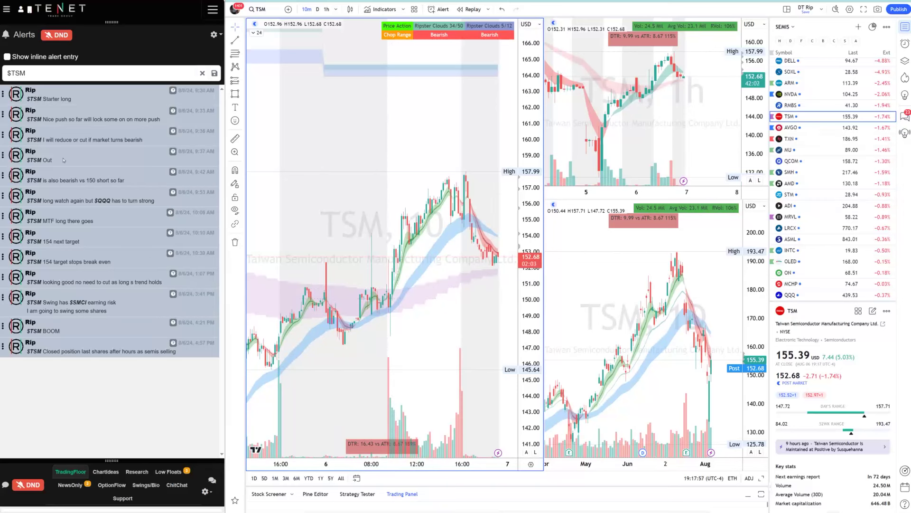
# Step: Review the morning TSM alerts up to the bearish vs 150 post, comparing them with the TSM chart and the SPY, QQQ and VIX grid
pyautogui.moveTo(37, 152); pyautogui.dragTo(31, 135)
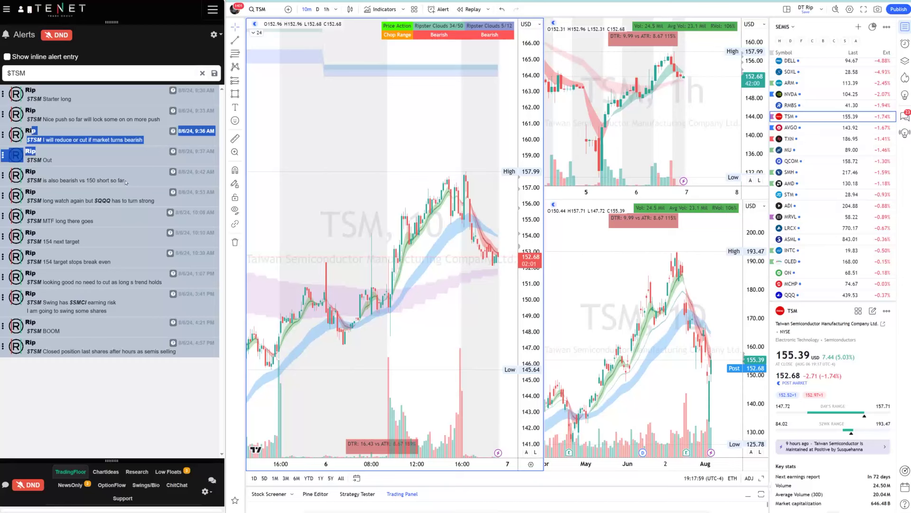
pyautogui.moveTo(126, 182); pyautogui.dragTo(27, 160)
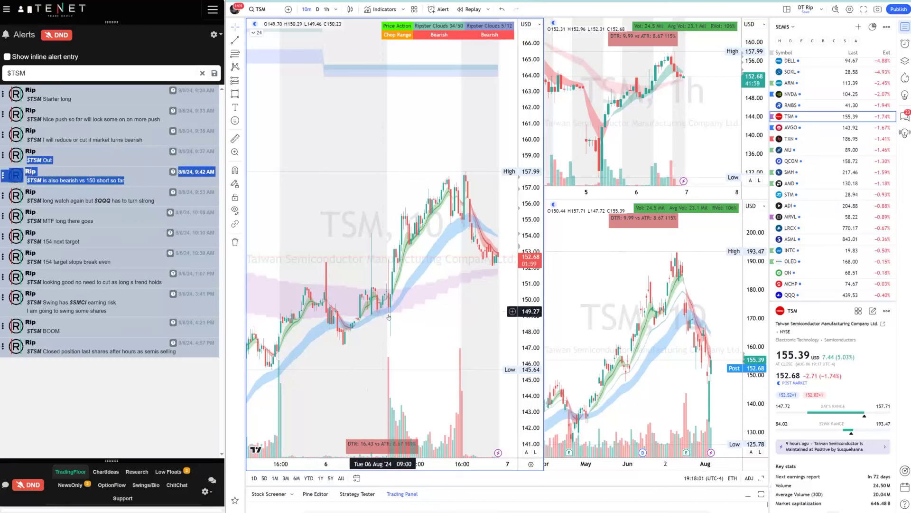
pyautogui.moveTo(123, 183); pyautogui.dragTo(34, 175)
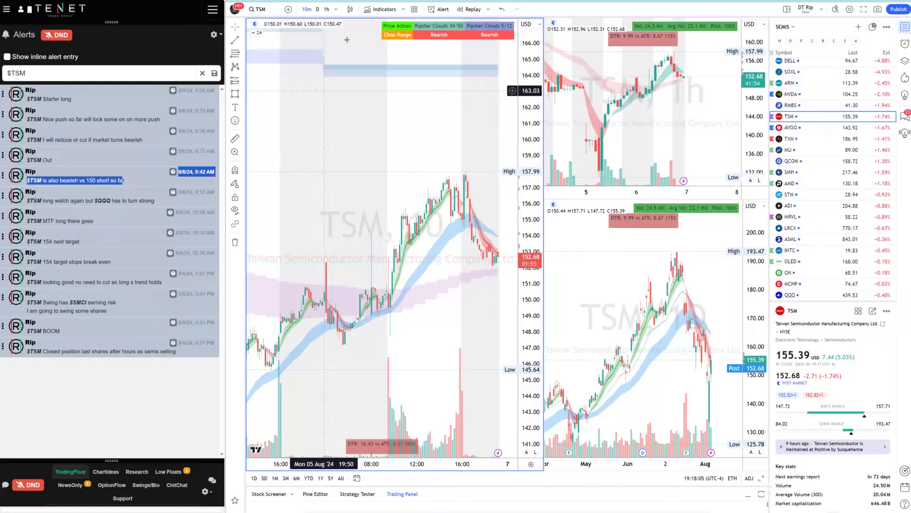
pyautogui.hotkey('ctrl', 'Tab')
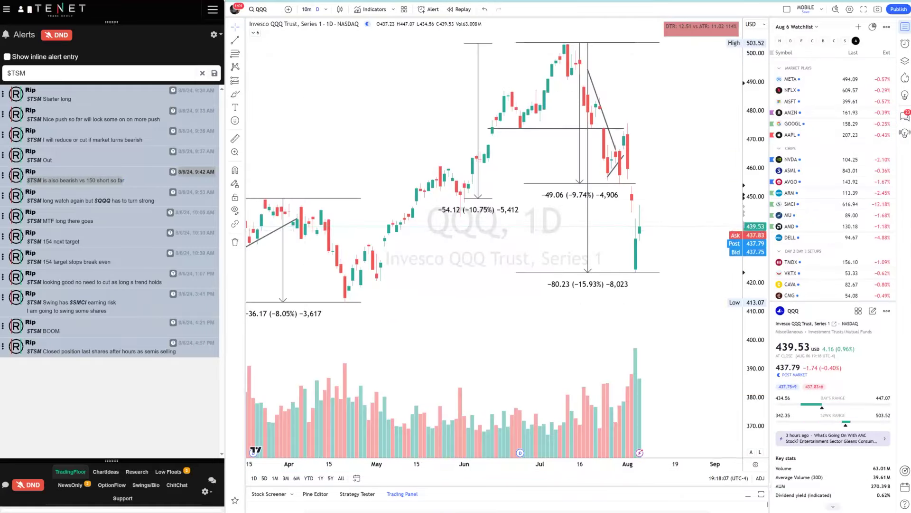
pyautogui.hotkey('ctrl', 'Tab')
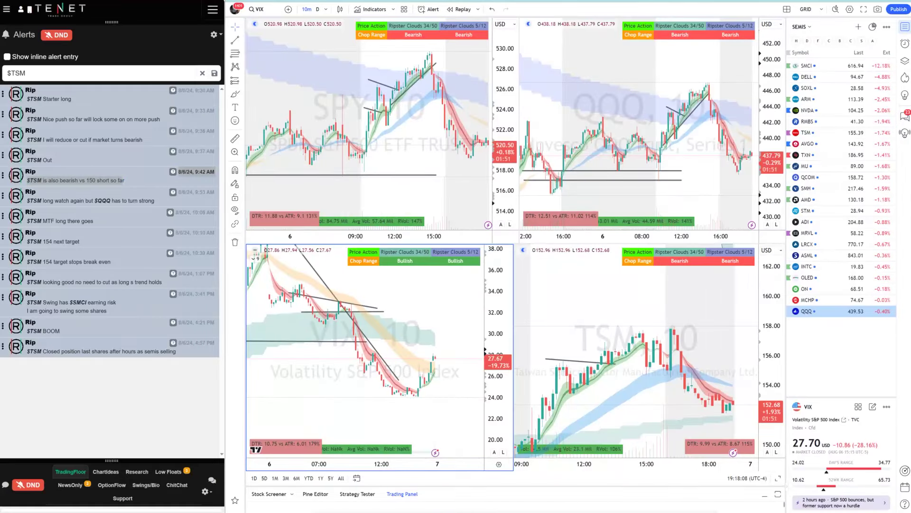
pyautogui.hotkey('ctrl', 'Tab')
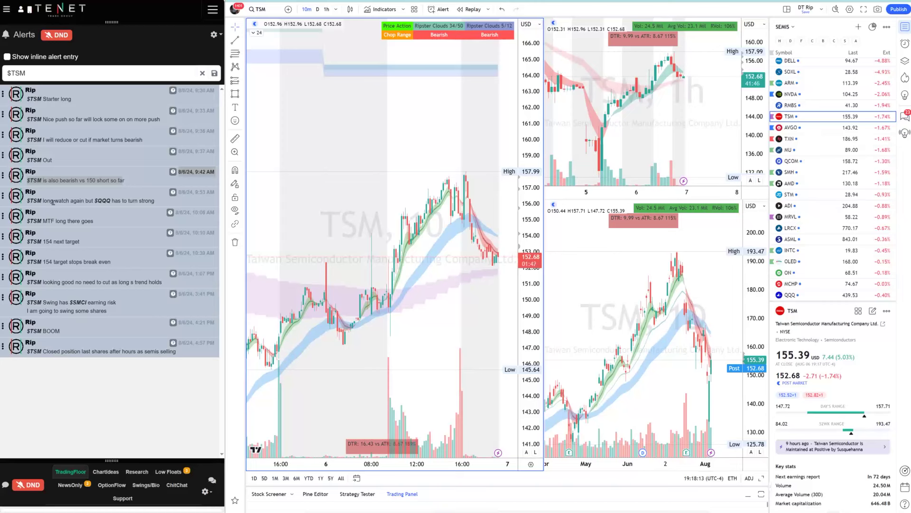
pyautogui.click(105, 210)
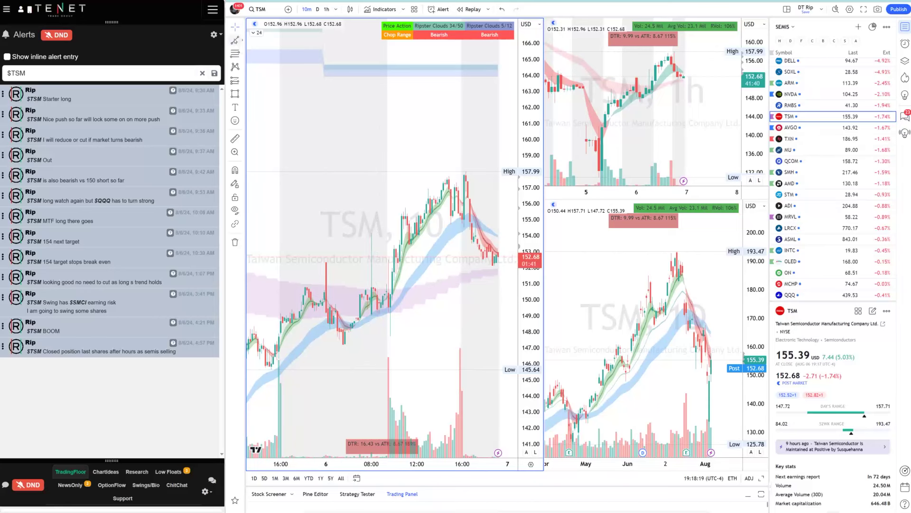
# Step: Draw two converging trend lines around TSM's consolidation near 150 on the 10-minute chart and shade the area with a yellow rectangle
pyautogui.moveTo(288, 280); pyautogui.dragTo(430, 289)
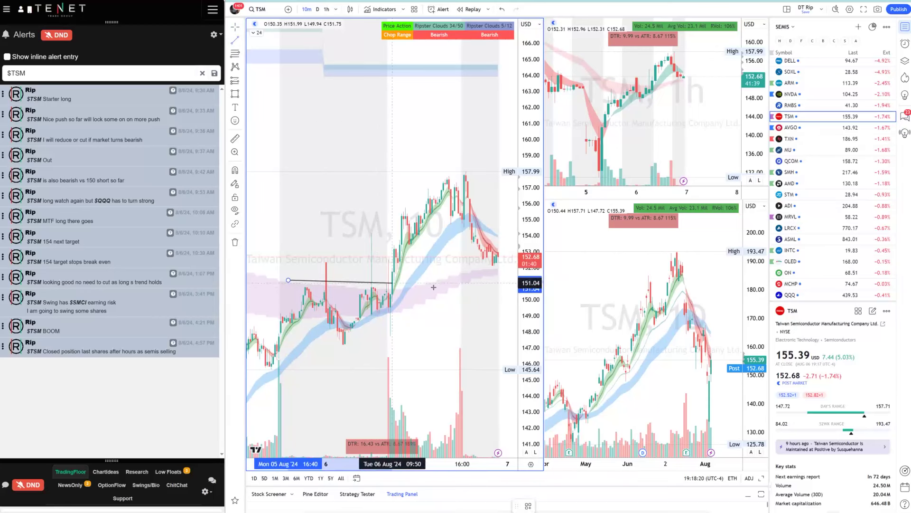
pyautogui.click(235, 40)
pyautogui.click(313, 357)
pyautogui.click(423, 293)
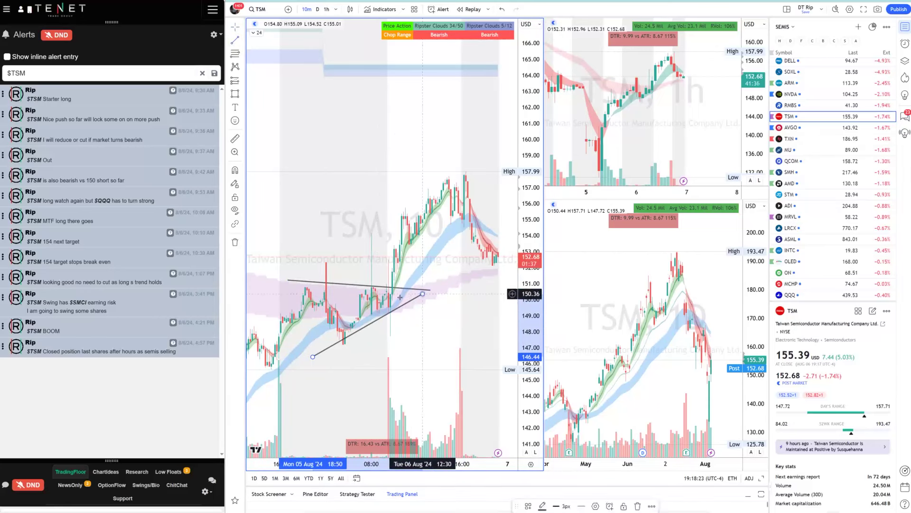
pyautogui.click(235, 93)
pyautogui.moveTo(307, 284); pyautogui.dragTo(432, 338)
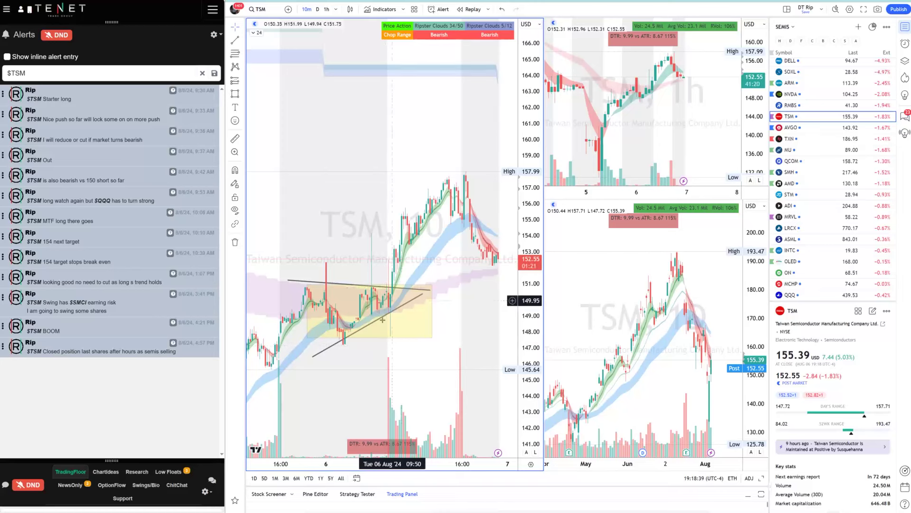
# Step: Highlight the "154 next target" alert and draw a trend line from about 152.17 to 156.61 under TSM's 10-minute rally
pyautogui.moveTo(79, 242); pyautogui.dragTo(38, 242)
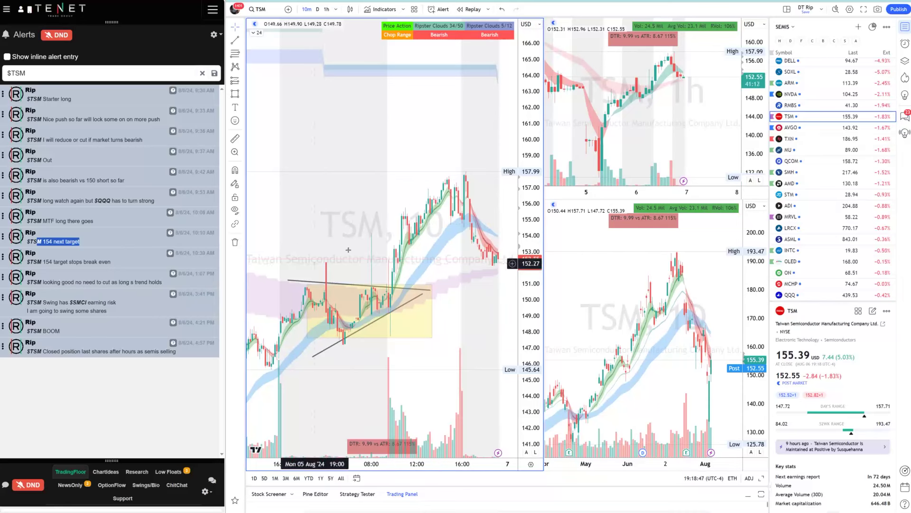
pyautogui.click(235, 39)
pyautogui.moveTo(457, 194); pyautogui.dragTo(398, 264)
pyautogui.scroll(3, 422, 284)
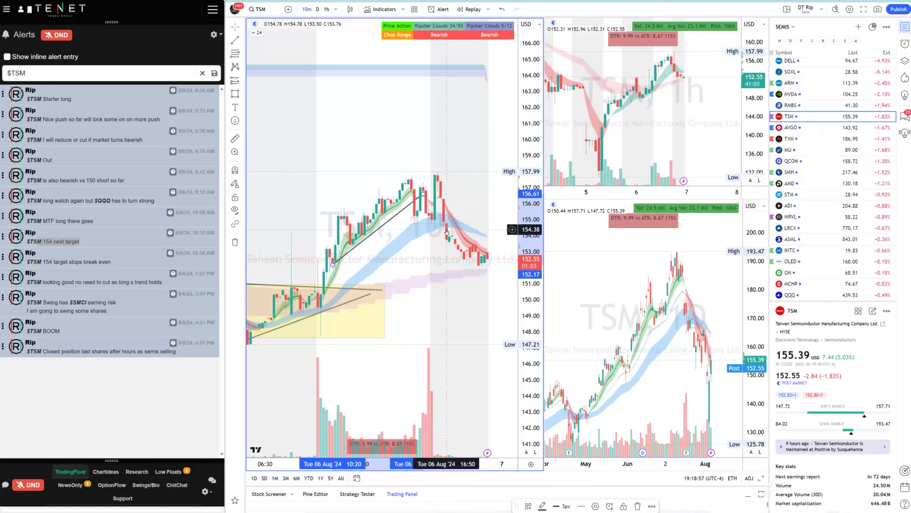
# Step: Review the TSM swing and position-closing alerts against the afternoon and after-hours action on the 10-minute chart
pyautogui.moveTo(180, 351); pyautogui.dragTo(10, 338)
pyautogui.rightClick(17, 284)
pyautogui.click(119, 308)
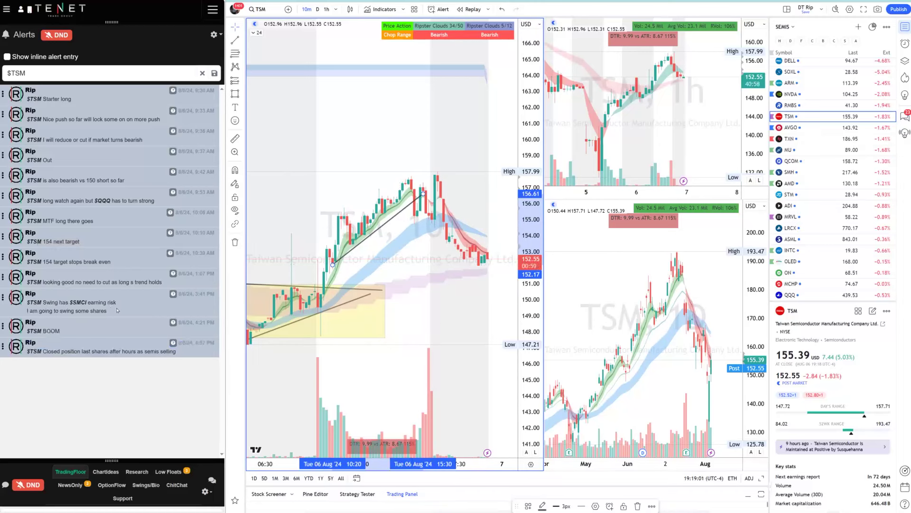
pyautogui.moveTo(118, 310); pyautogui.dragTo(24, 311)
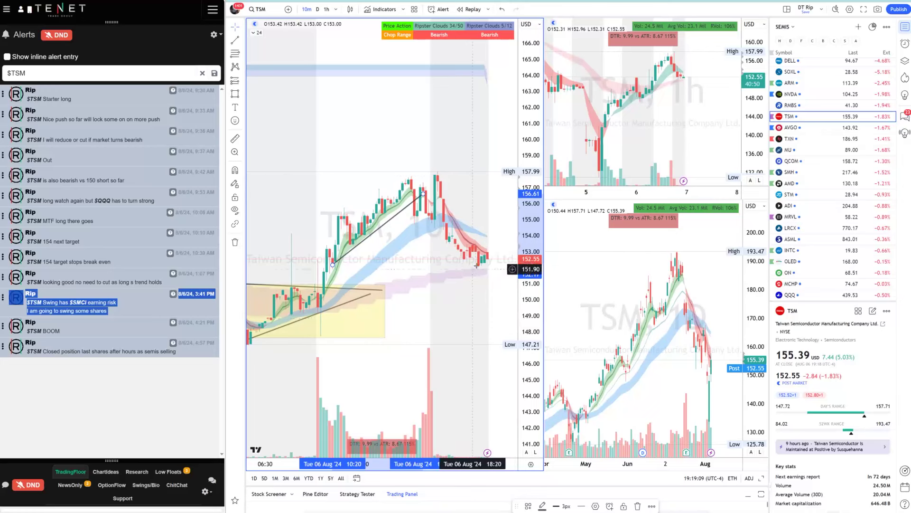
pyautogui.scroll(-3, 369, 352)
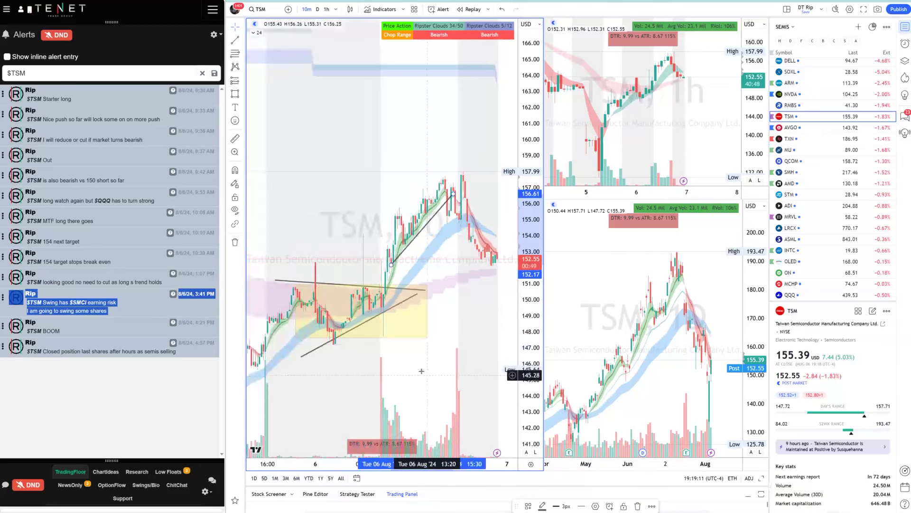
# Step: Open Rip's News Plays sheet and examine the support and resistance pivots and game plans for the plays listed after TSM
pyautogui.scroll(-2, 369, 352)
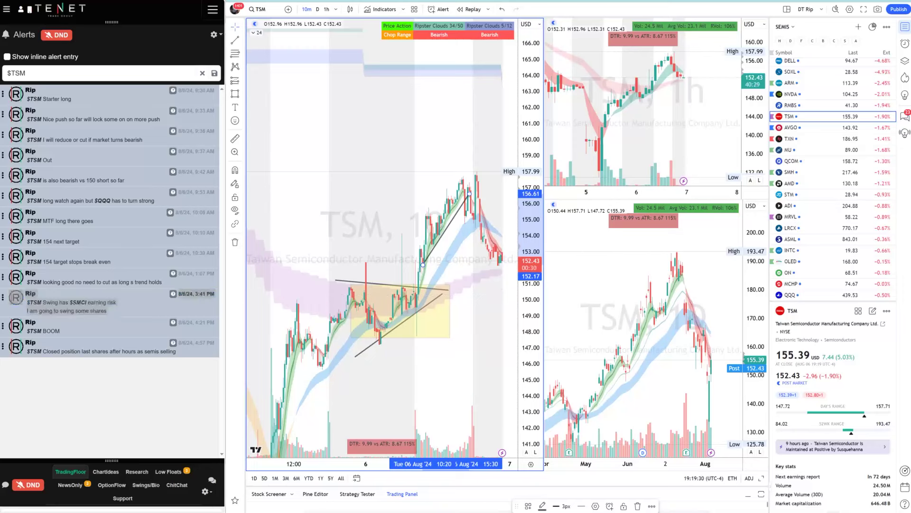
pyautogui.moveTo(435, 511)
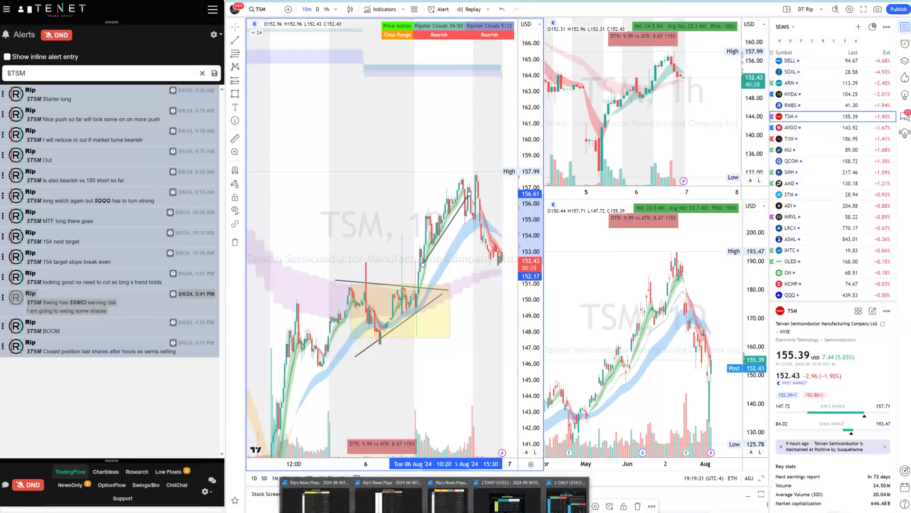
pyautogui.click(448, 494)
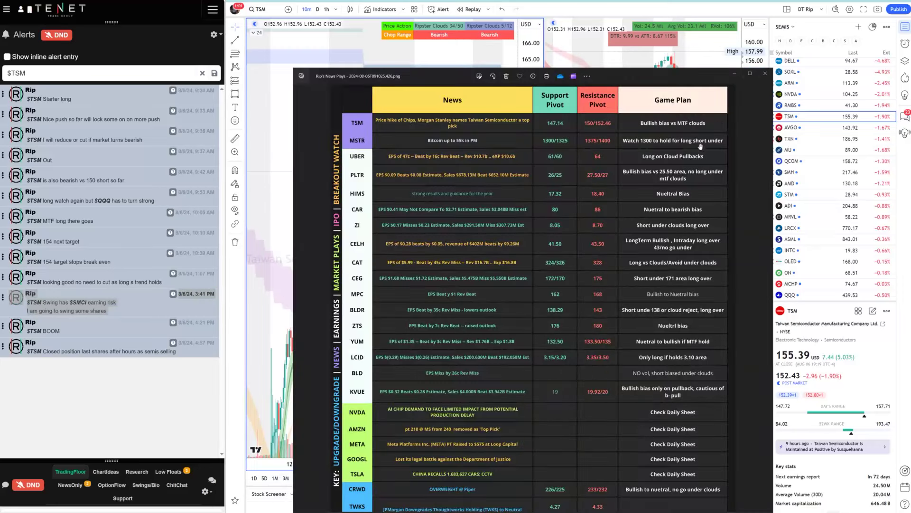
pyautogui.click(746, 78)
pyautogui.scroll(2, 444, 173)
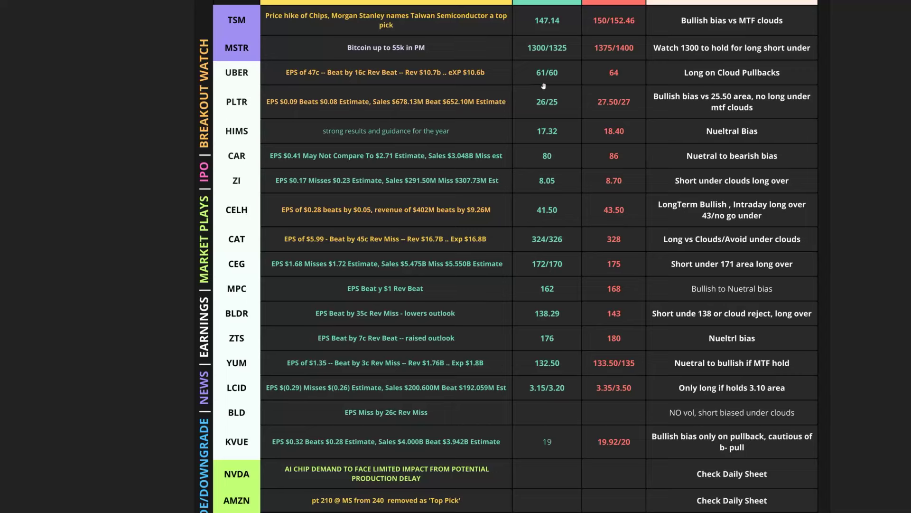
pyautogui.scroll(-2, 544, 86)
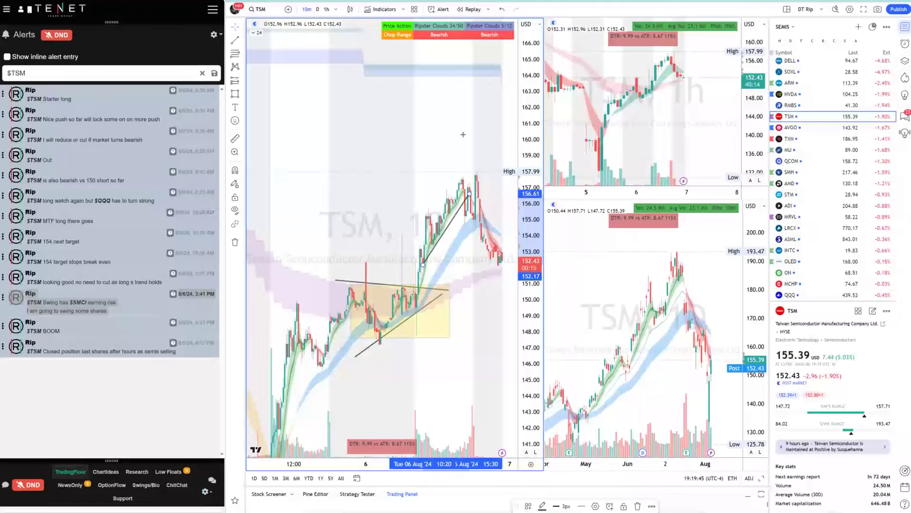
# Step: Load UBER on the charts and compare its 10-minute action with the UBER pivots on the News Plays sheet
pyautogui.click(270, 14)
pyautogui.write('UBER')
pyautogui.press('Return')
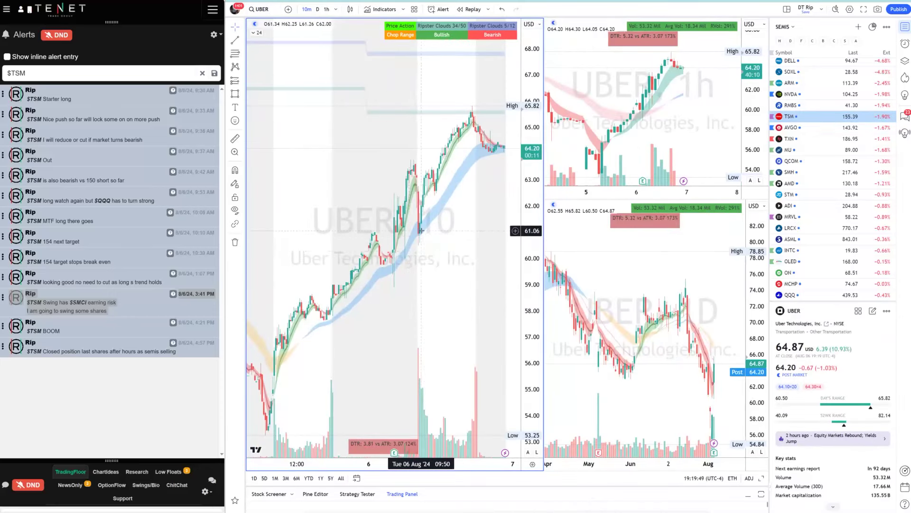
pyautogui.moveTo(435, 512)
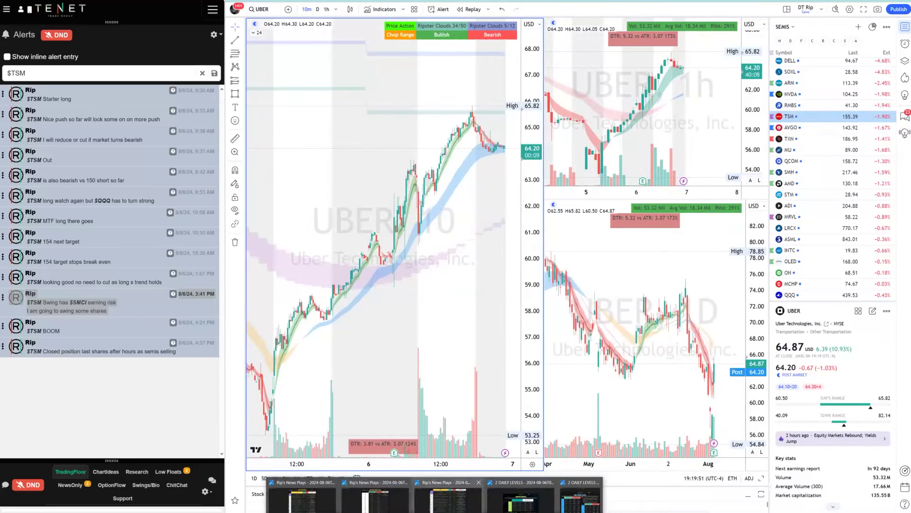
pyautogui.click(448, 493)
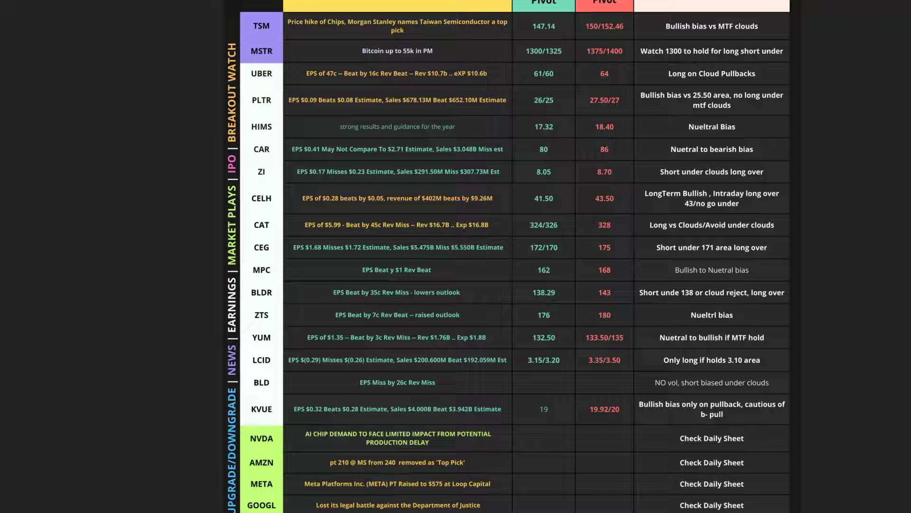
pyautogui.hotkey('alt', 'Tab')
pyautogui.scroll(3, 418, 228)
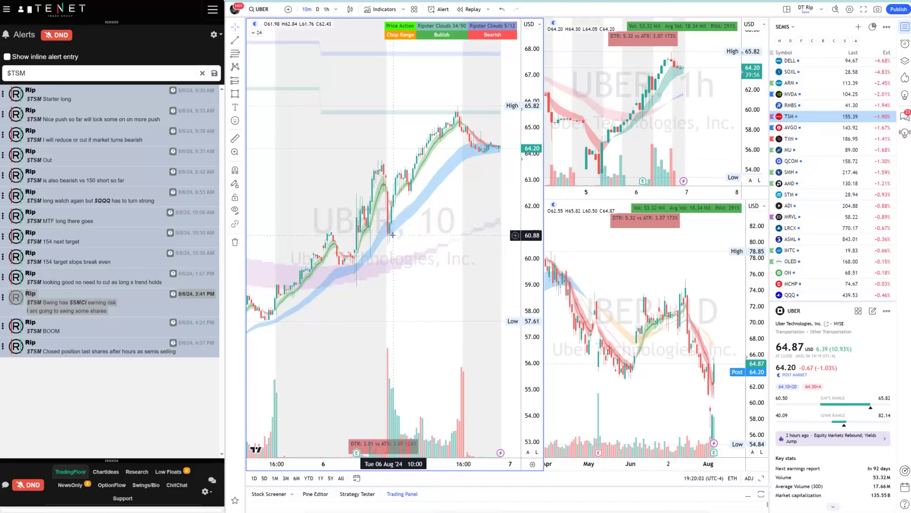
# Step: Filter the alerts by $UBER and review the target posts against a level trend line drawn at about 63.67 on the 10-minute chart
pyautogui.tripleClick(28, 73)
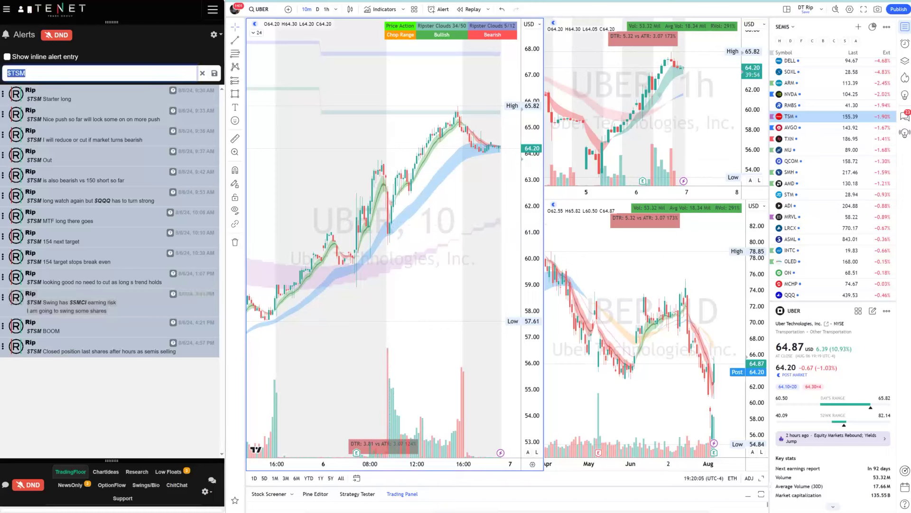
pyautogui.write('$UBER')
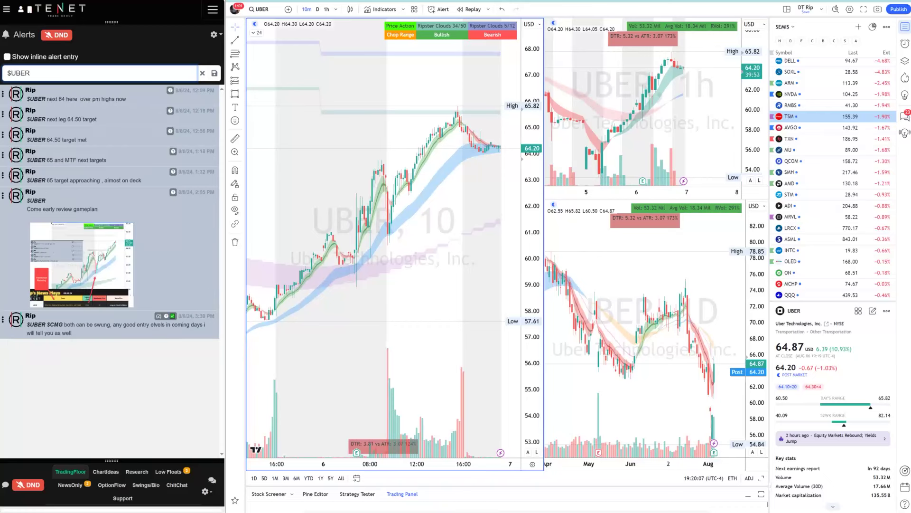
pyautogui.click(235, 40)
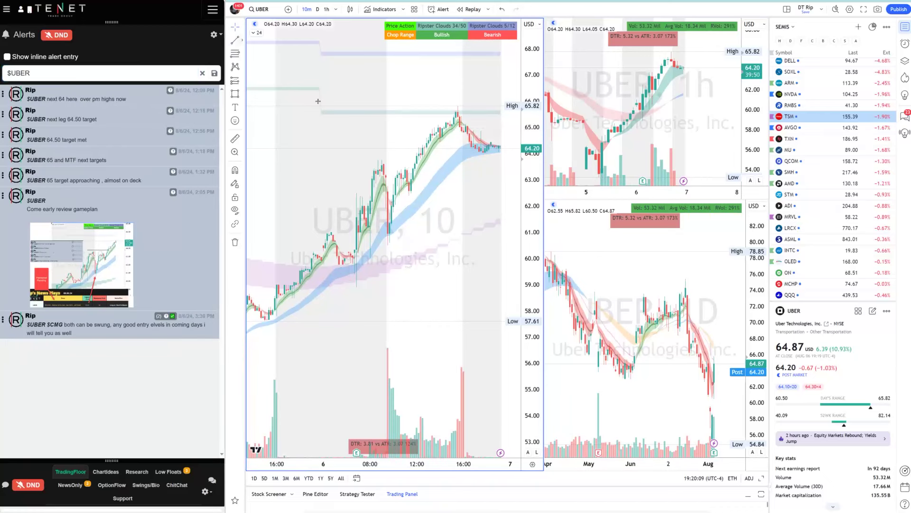
pyautogui.moveTo(367, 162); pyautogui.dragTo(436, 162)
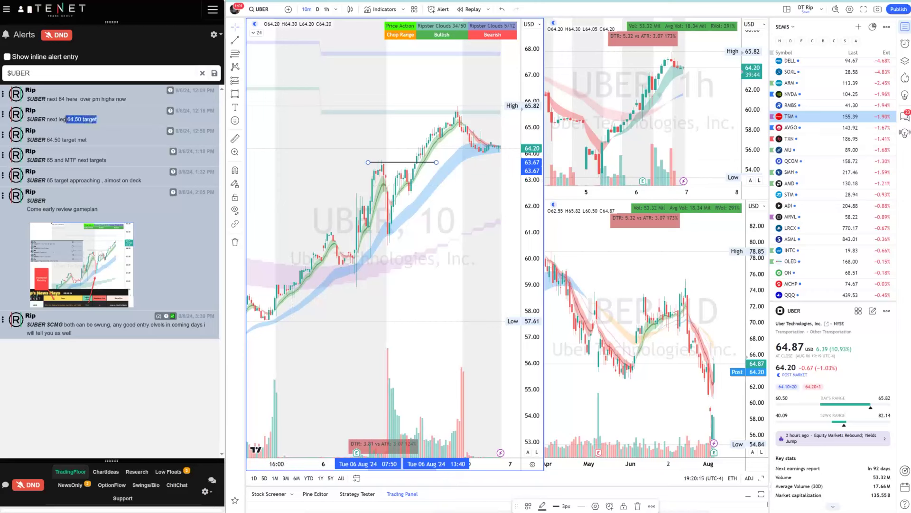
pyautogui.moveTo(120, 163); pyautogui.dragTo(56, 160)
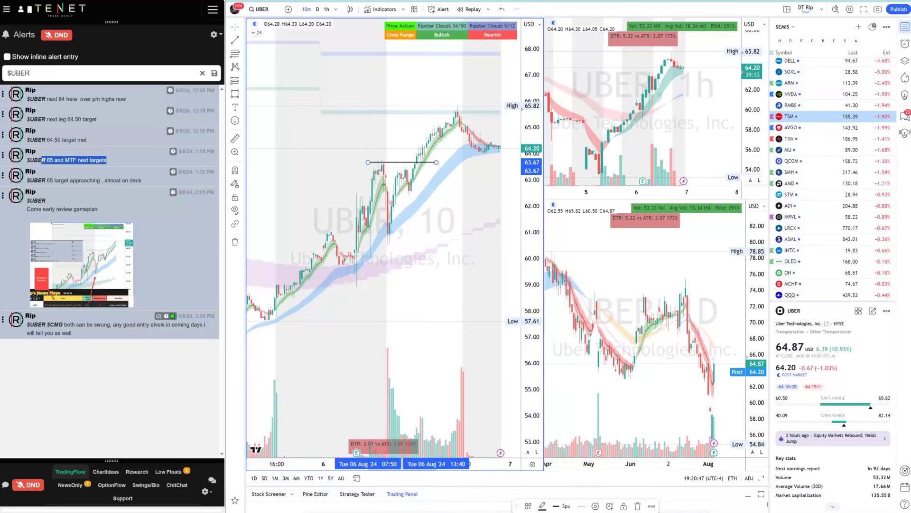
# Step: Load SAVA on the charts and filter the alerts by $SAVA
pyautogui.click(260, 10)
pyautogui.write('SAVA')
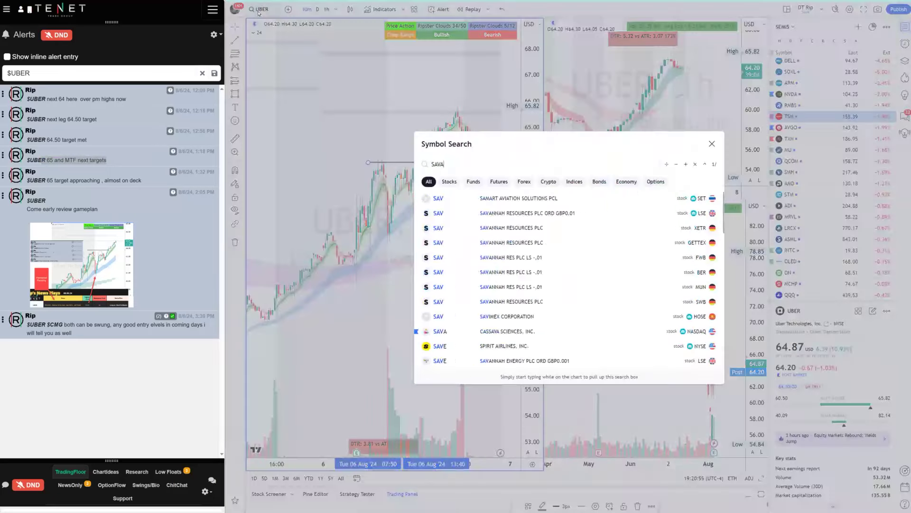
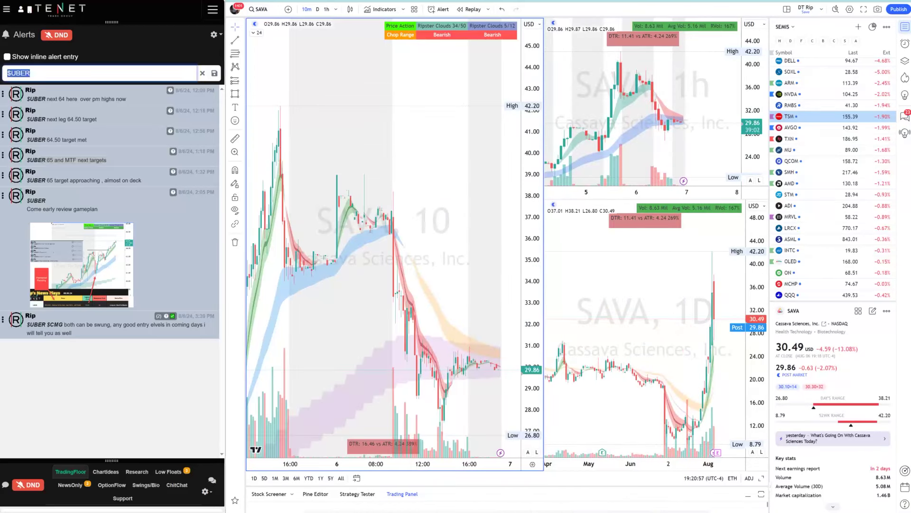
pyautogui.press('Return')
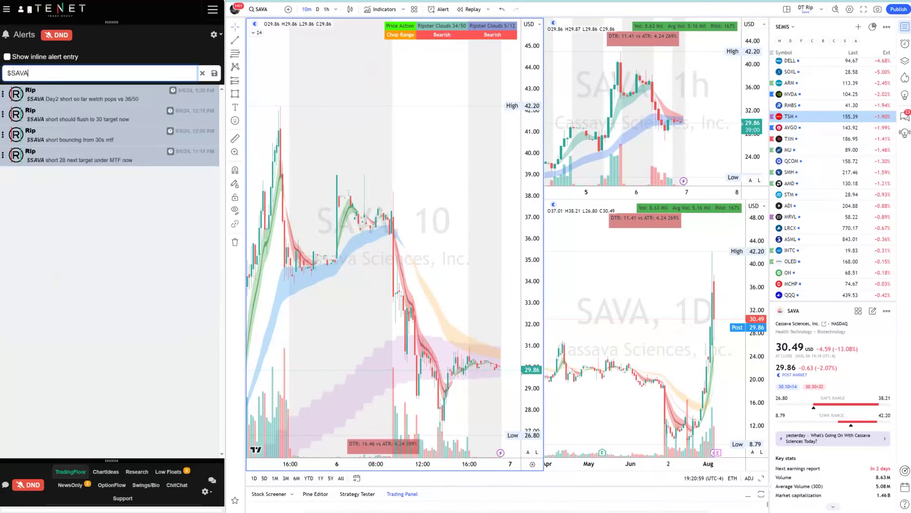
pyautogui.moveTo(488, 253); pyautogui.dragTo(497, 172)
# Step: Look up SAVA's support and resistance pivots on Rip's Day 2/Day 3 Plays sheet
pyautogui.moveTo(435, 512)
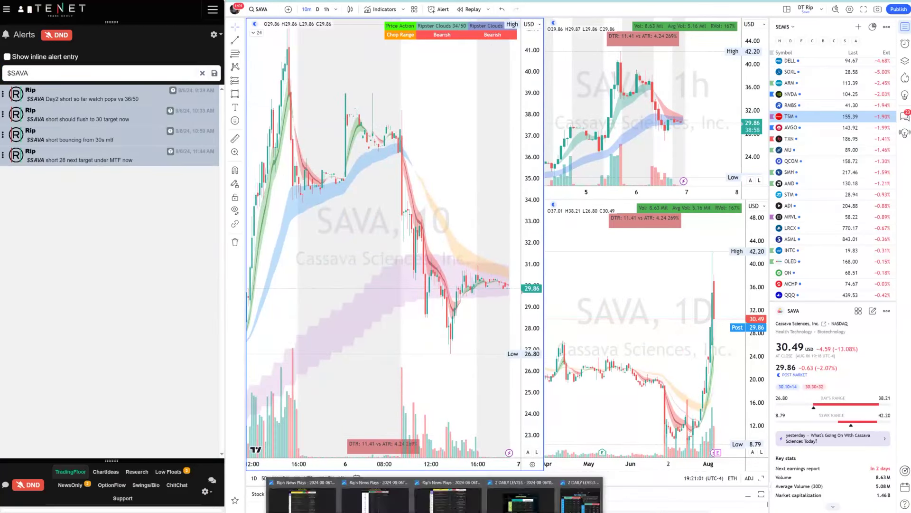
pyautogui.click(314, 507)
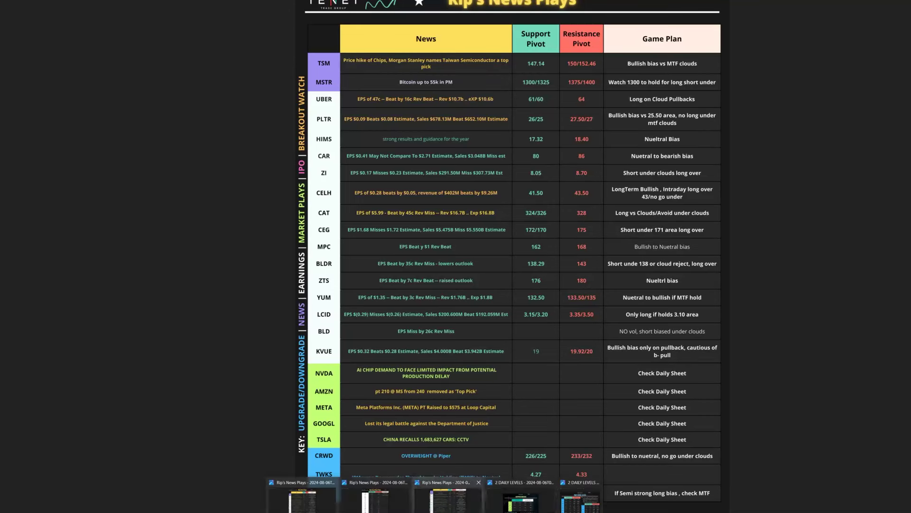
pyautogui.click(398, 496)
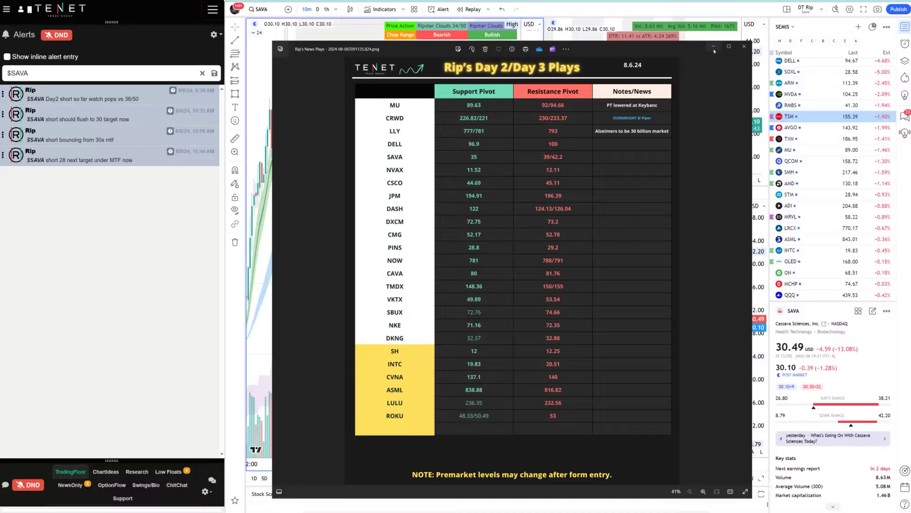
pyautogui.click(714, 49)
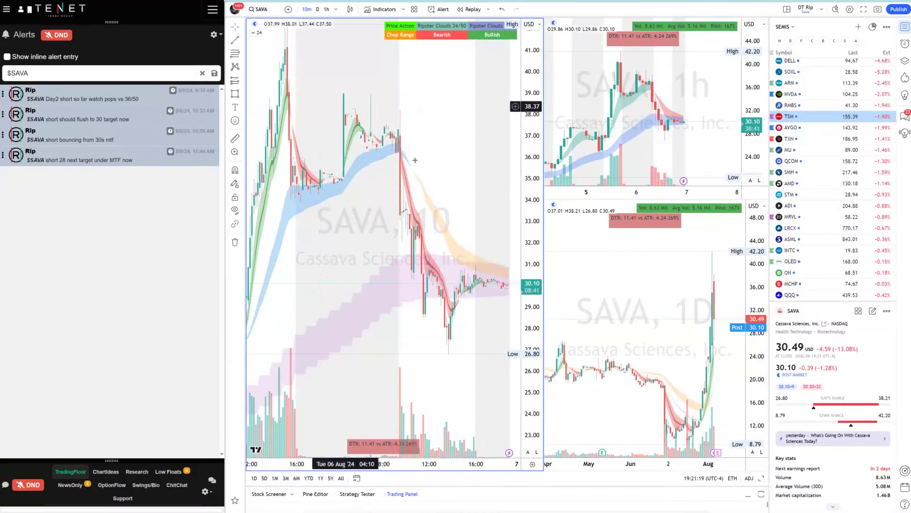
# Step: Draw a level trend line at about 34.61 on SAVA's 10-minute chart and review the short alerts against the 10-minute and daily action
pyautogui.click(281, 187)
pyautogui.click(425, 172)
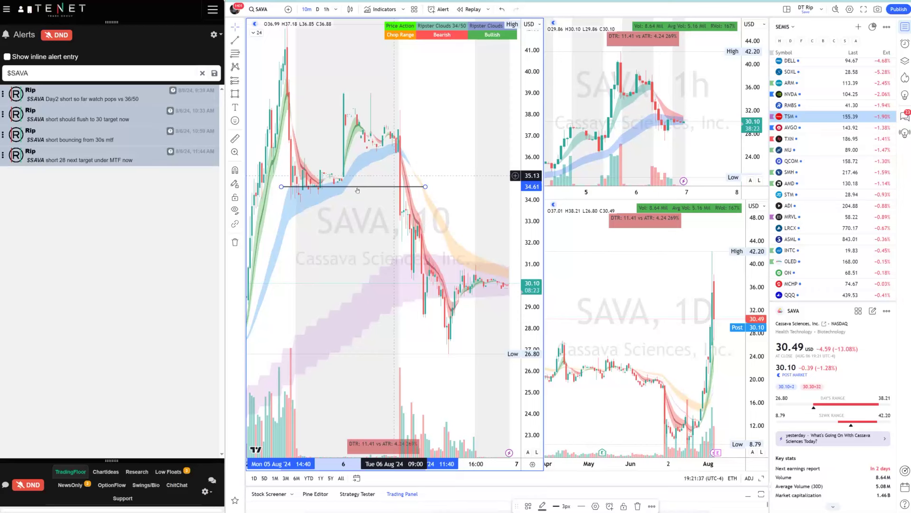
pyautogui.moveTo(133, 160); pyautogui.dragTo(24, 88)
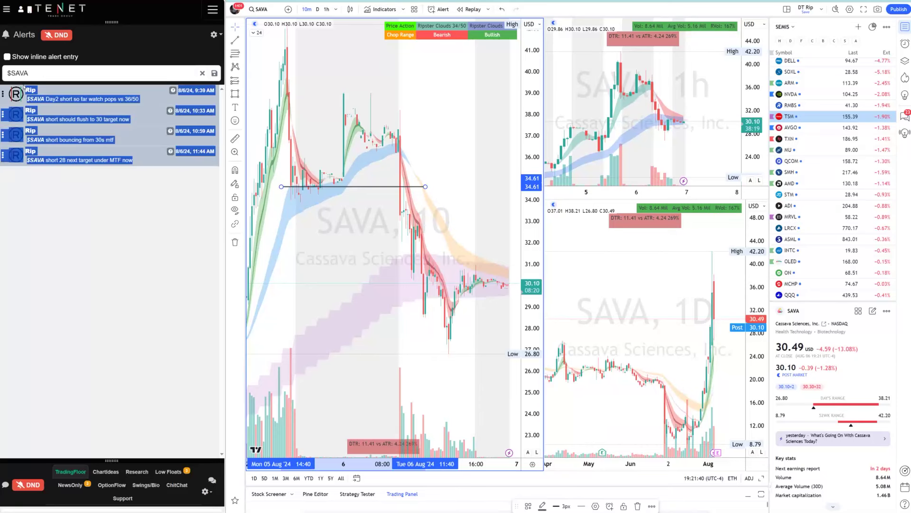
pyautogui.click(85, 225)
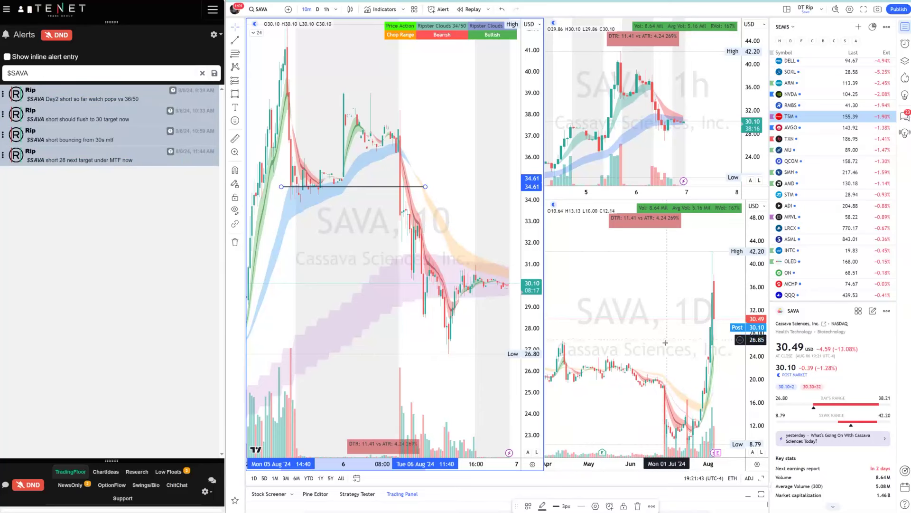
pyautogui.moveTo(663, 334); pyautogui.dragTo(653, 302)
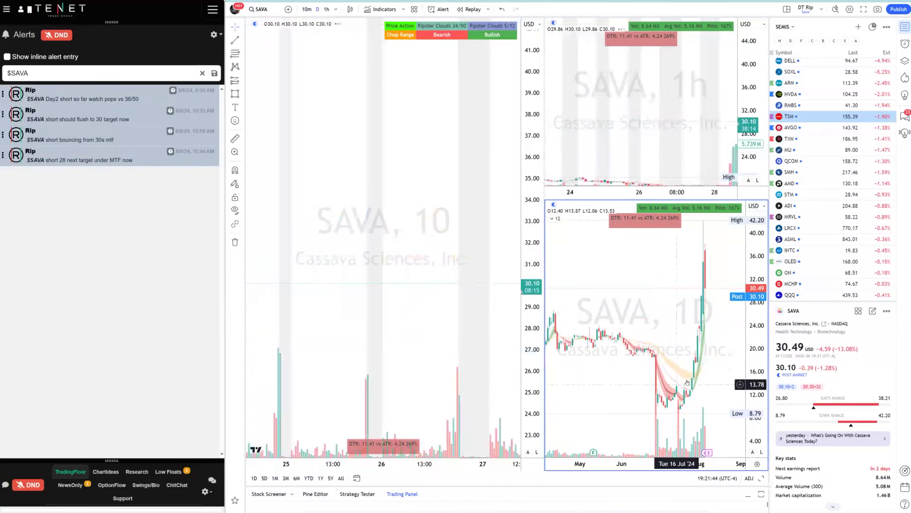
pyautogui.click(509, 441)
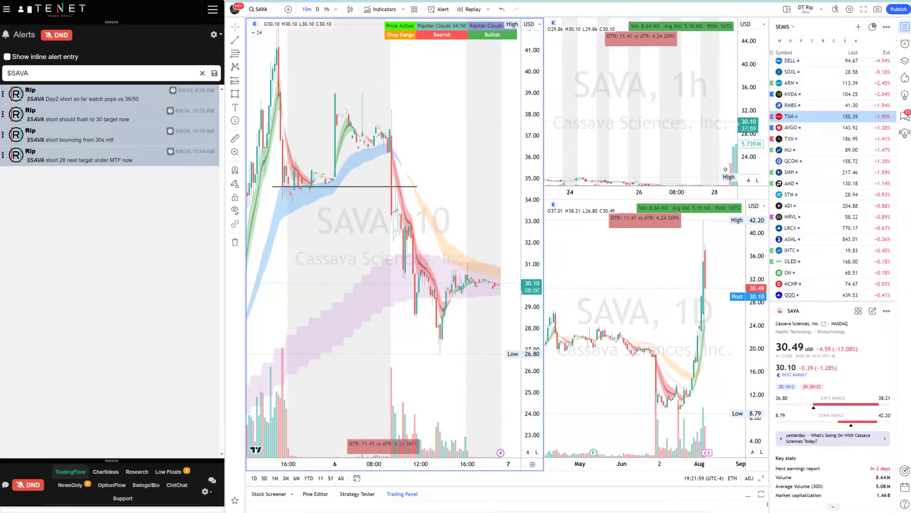
# Step: Load ARM from the SEMIS watchlist on the charts
pyautogui.click(259, 11)
pyautogui.write('ab')
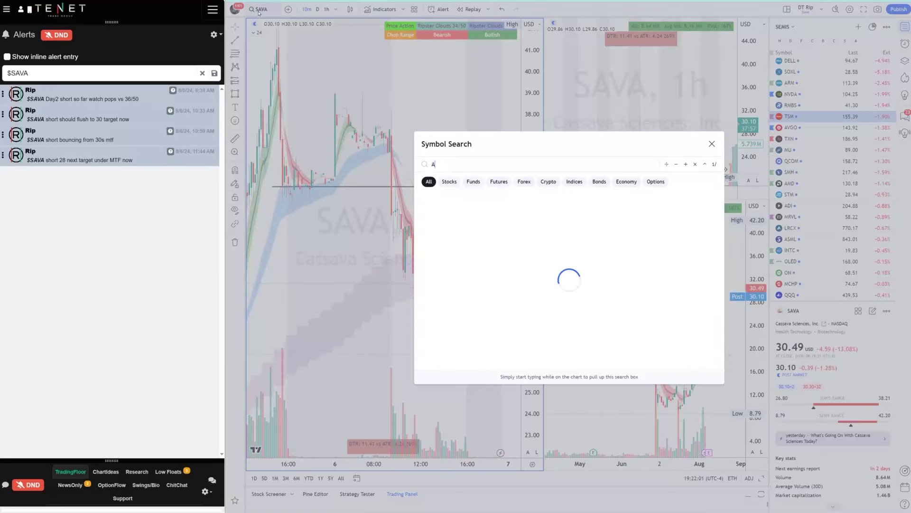
pyautogui.press('Return')
pyautogui.press('Up')
pyautogui.press('Up')
pyautogui.press('Up')
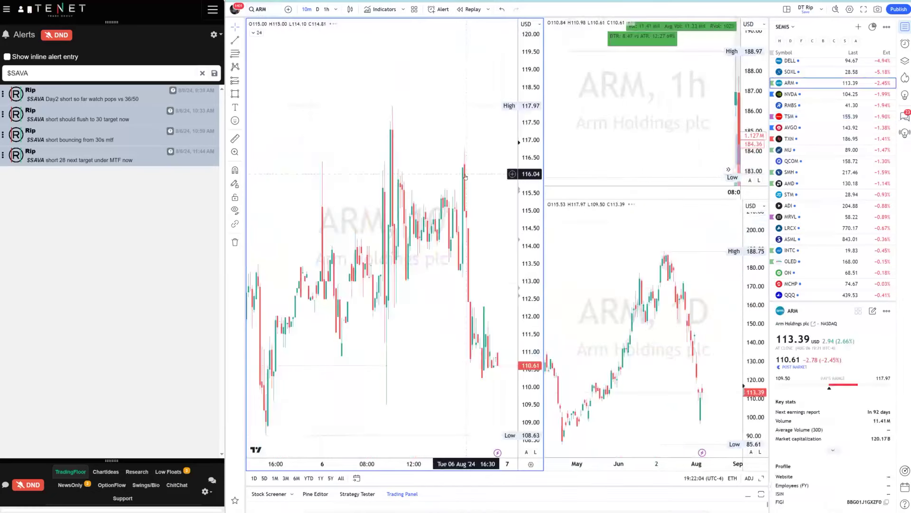
# Step: Draw two converging trend lines around ARM's 10-minute consolidation, the upper from about 116.08 to 115.23 and the lower rising from about 111.99
pyautogui.moveTo(523, 249); pyautogui.dragTo(522, 389)
pyautogui.click(235, 41)
pyautogui.click(373, 220)
pyautogui.click(475, 235)
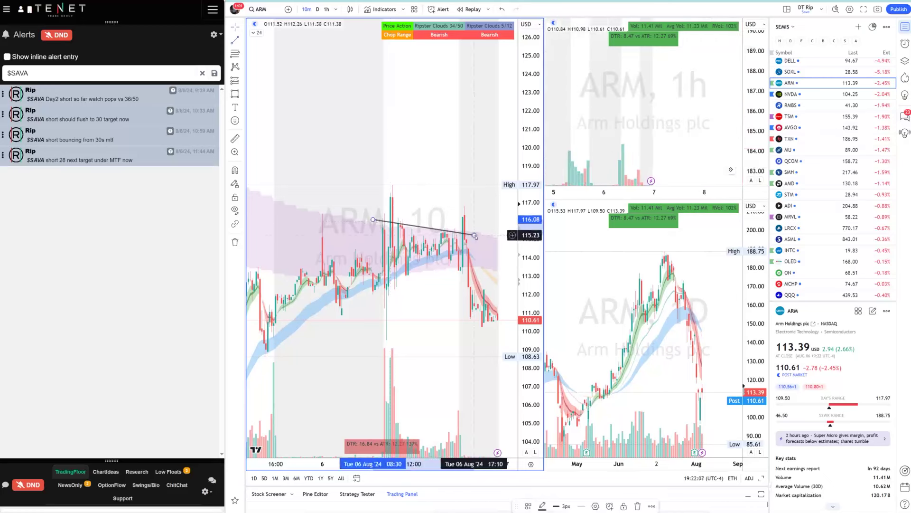
pyautogui.click(235, 41)
pyautogui.moveTo(365, 294); pyautogui.dragTo(476, 274)
# Step: Check ARM's pivots and game plan on the News Plays sheet, and filter the alerts by $ARM to highlight the "112.70 risk" note
pyautogui.click(322, 509)
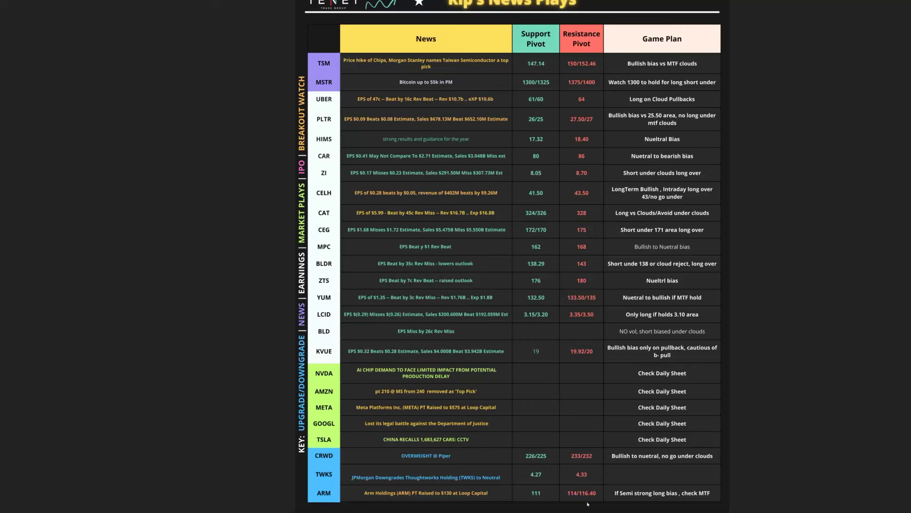
pyautogui.hotkey('alt', 'Tab')
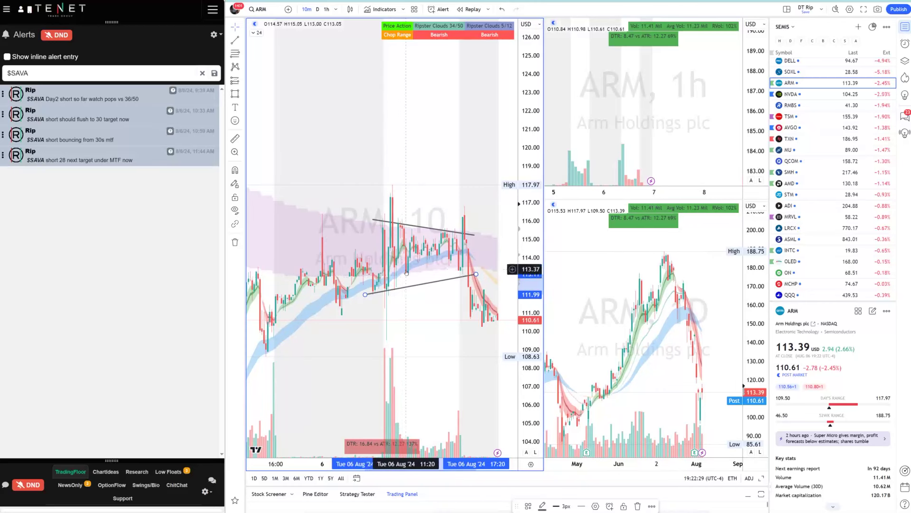
pyautogui.click(102, 73)
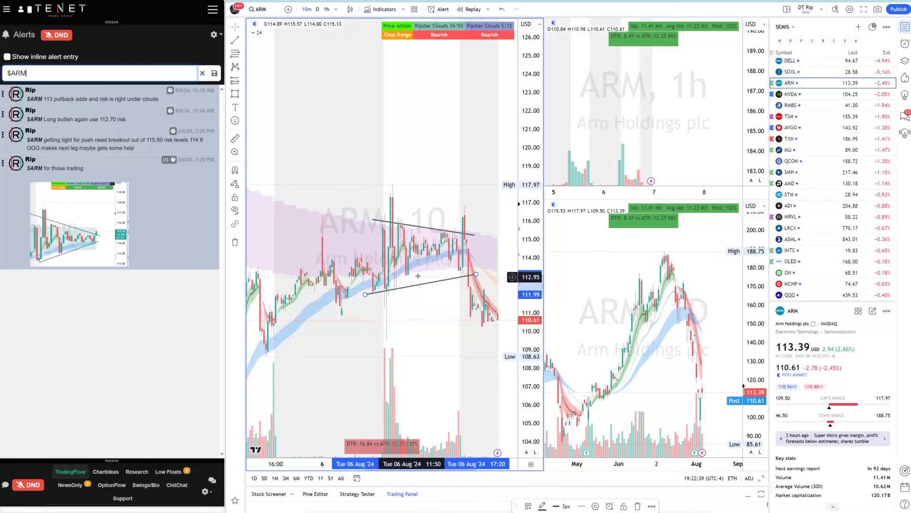
pyautogui.moveTo(133, 120); pyautogui.dragTo(100, 119)
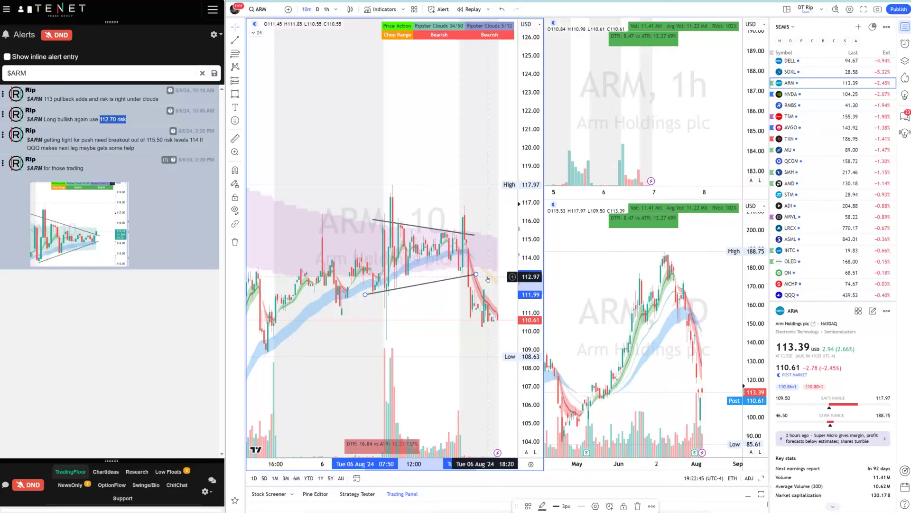
# Step: Raise the later end of ARM's lower trend line to about 113.49 on the 10-minute chart
pyautogui.moveTo(525, 225); pyautogui.dragTo(478, 268)
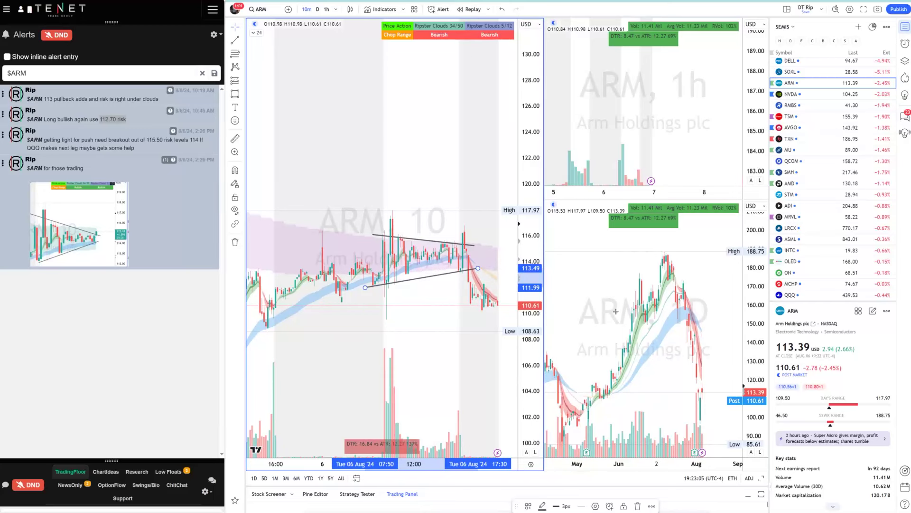
pyautogui.click(272, 19)
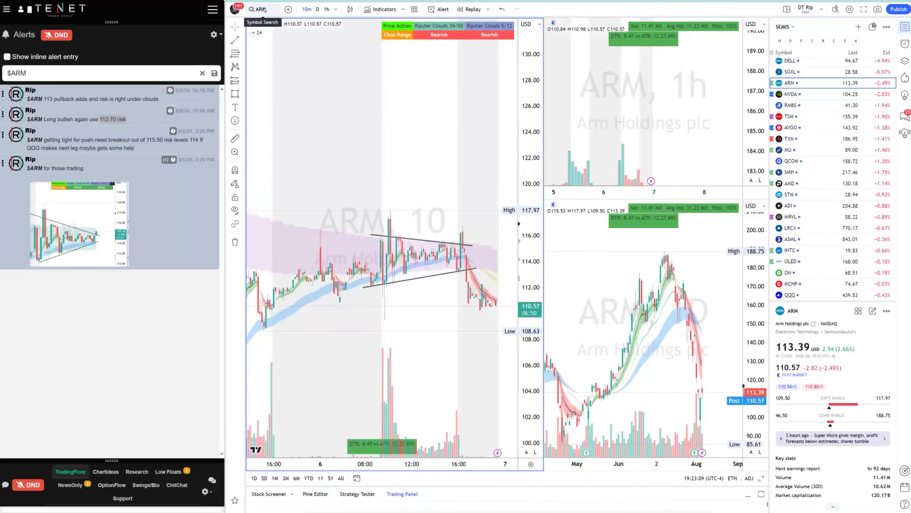
# Step: Load NVDA on the charts in place of ARM
pyautogui.click(264, 10)
pyautogui.write('ARM')
pyautogui.press('Return')
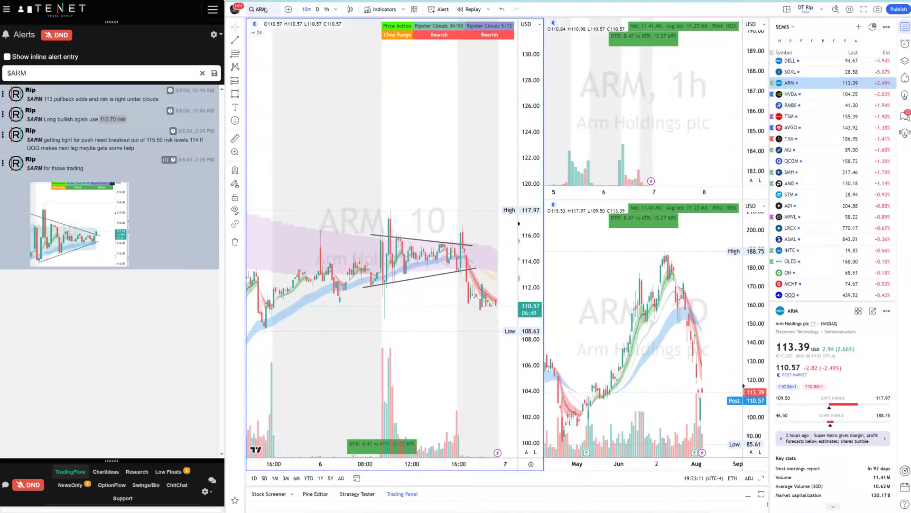
pyautogui.click(266, 10)
pyautogui.write('NVDA')
pyautogui.press('Return')
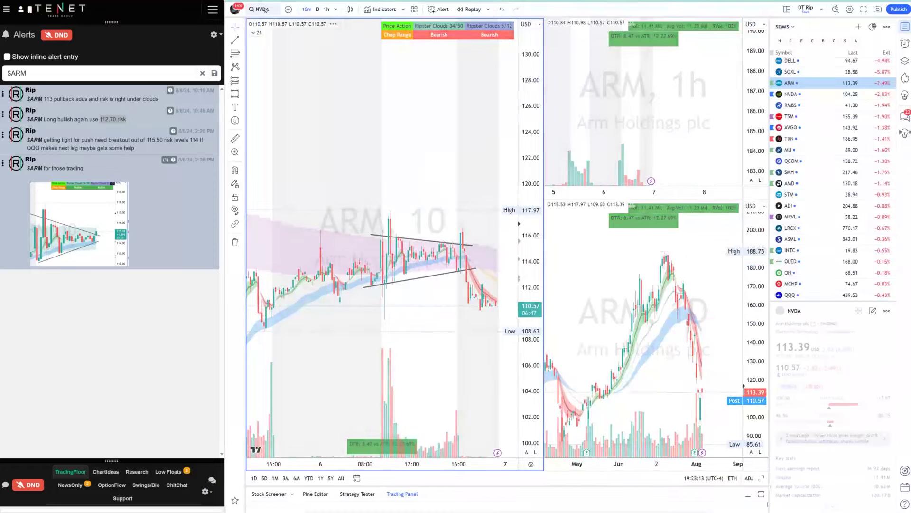
# Step: Filter the alerts by $NVDA, widen the filter to NVDA without the dollar sign, and compress the 10-minute chart's price scale
pyautogui.click(84, 71)
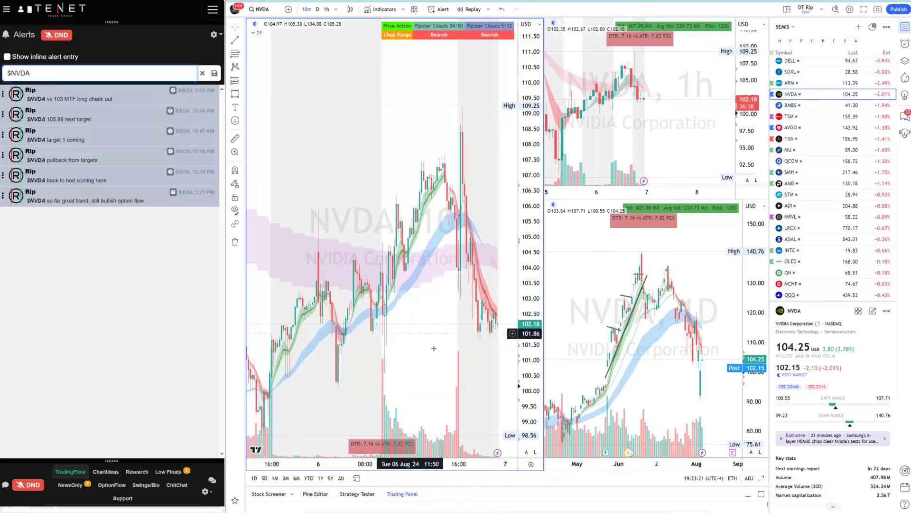
pyautogui.moveTo(526, 238); pyautogui.dragTo(530, 255)
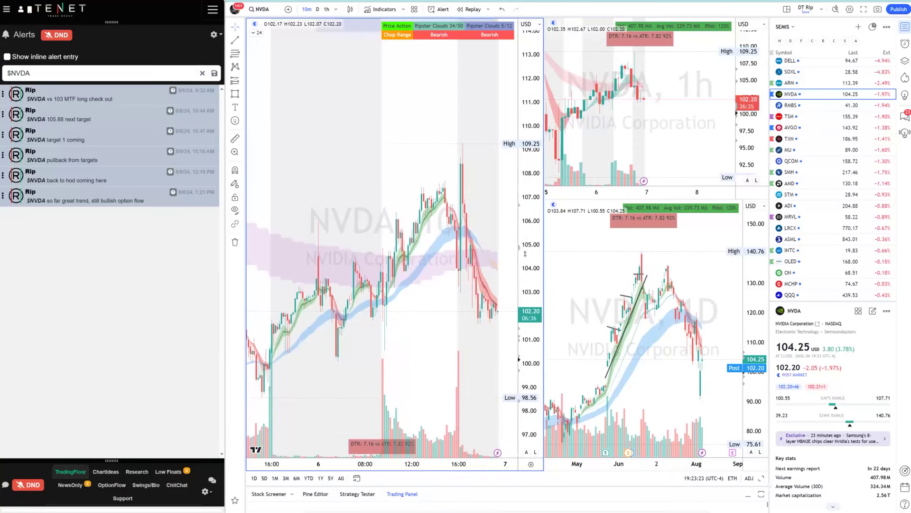
pyautogui.click(9, 73)
pyautogui.press('BackSpace')
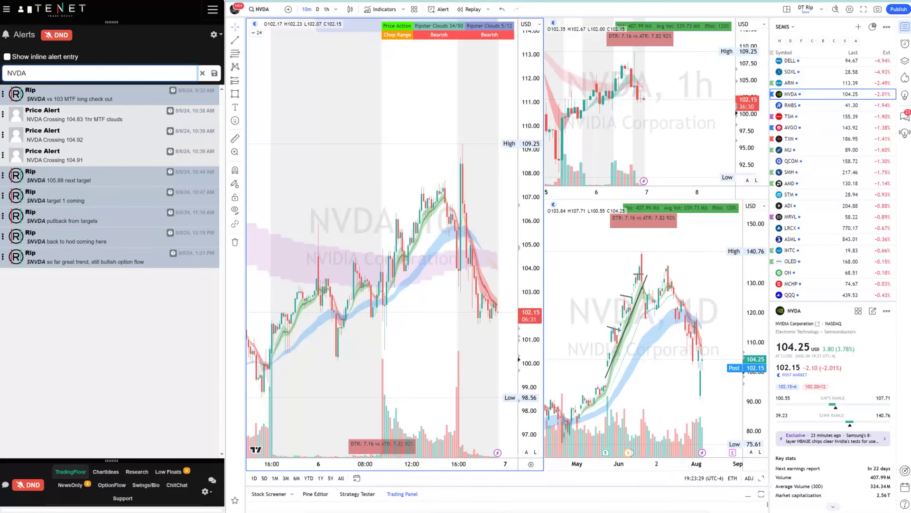
# Step: Check NVDA's support and resistance pivots on the Daily Levels sheet for 8.6.24, then close the sheet
pyautogui.click(322, 506)
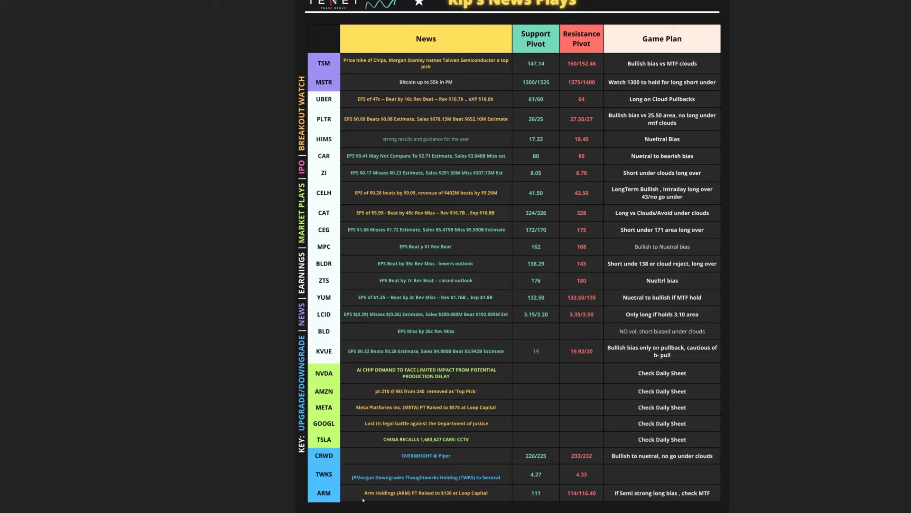
pyautogui.moveTo(435, 509)
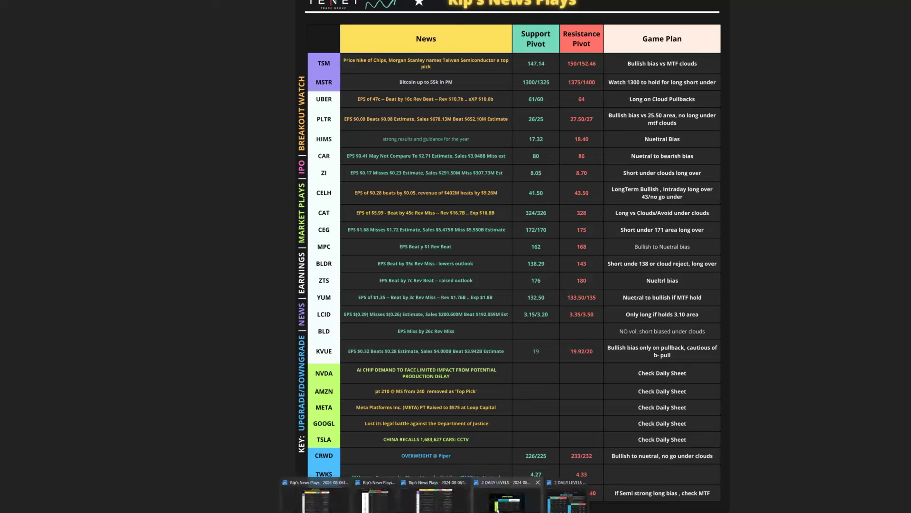
pyautogui.click(559, 499)
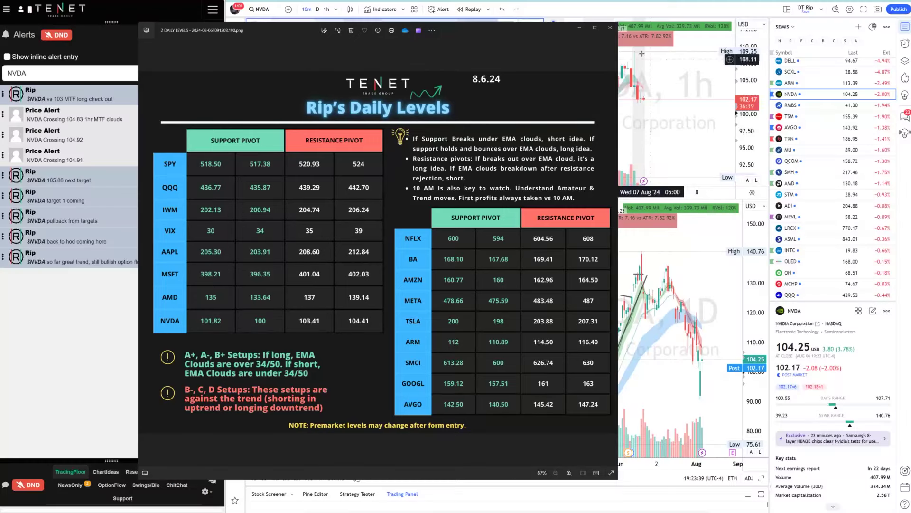
pyautogui.click(610, 28)
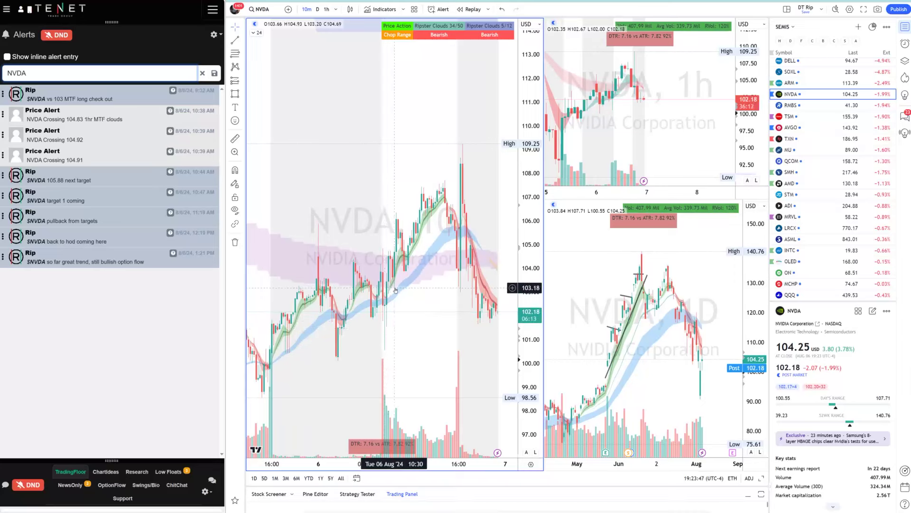
# Step: Highlight the "104.83 1hr MTF clouds" price alert and compare it with NVDA's 10-minute price action and clouds
pyautogui.moveTo(67, 119); pyautogui.dragTo(123, 119)
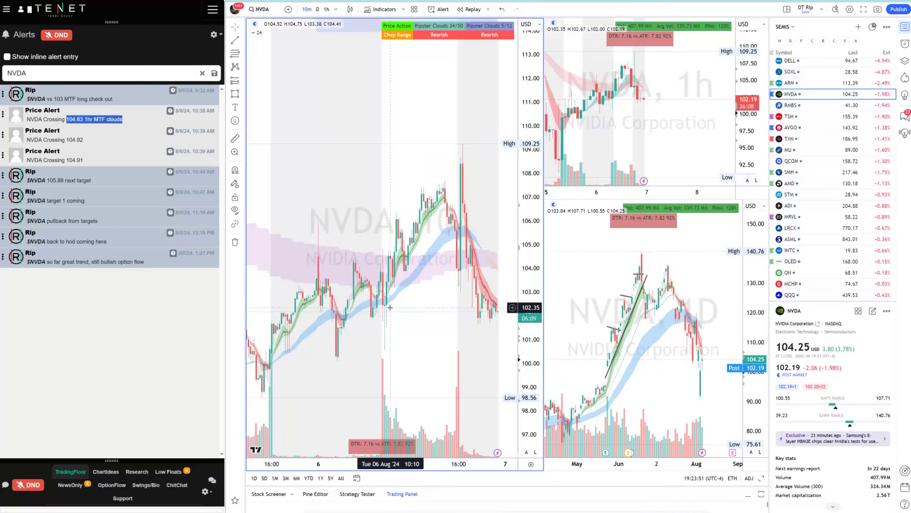
pyautogui.moveTo(523, 197); pyautogui.dragTo(524, 302)
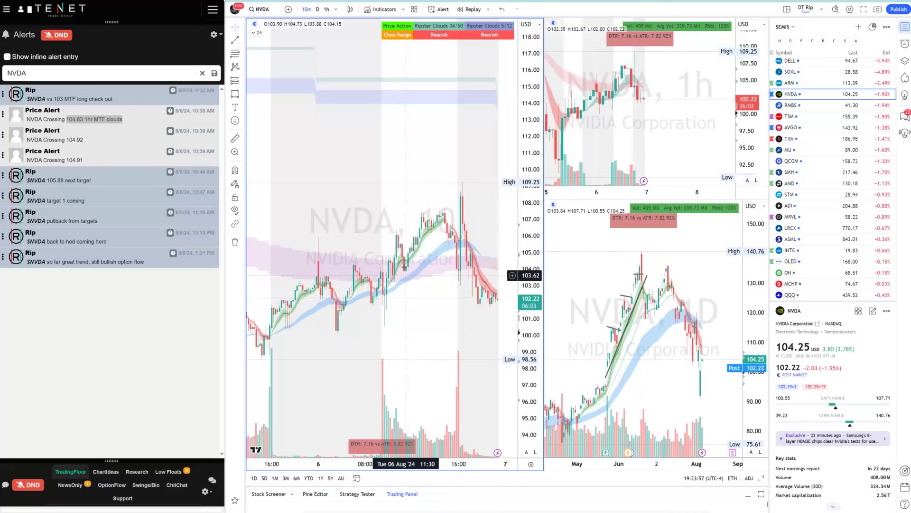
pyautogui.scroll(1, 403, 274)
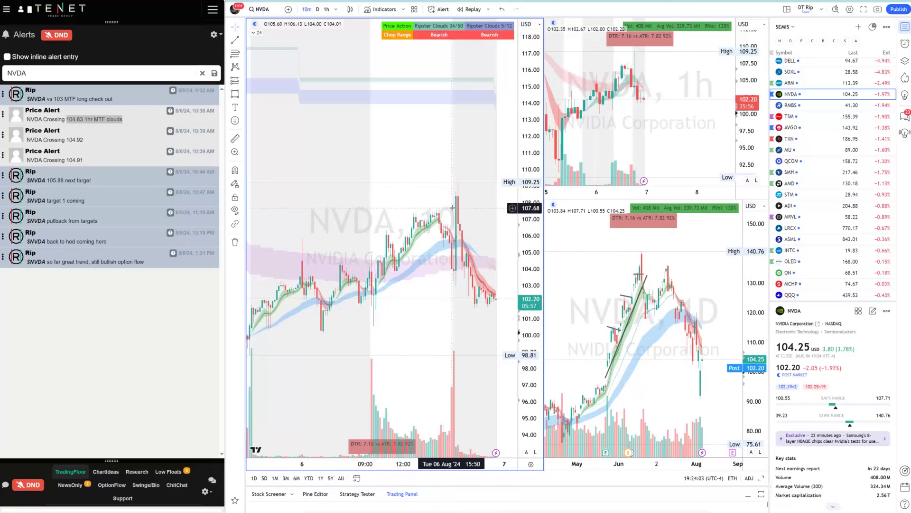
pyautogui.click(119, 129)
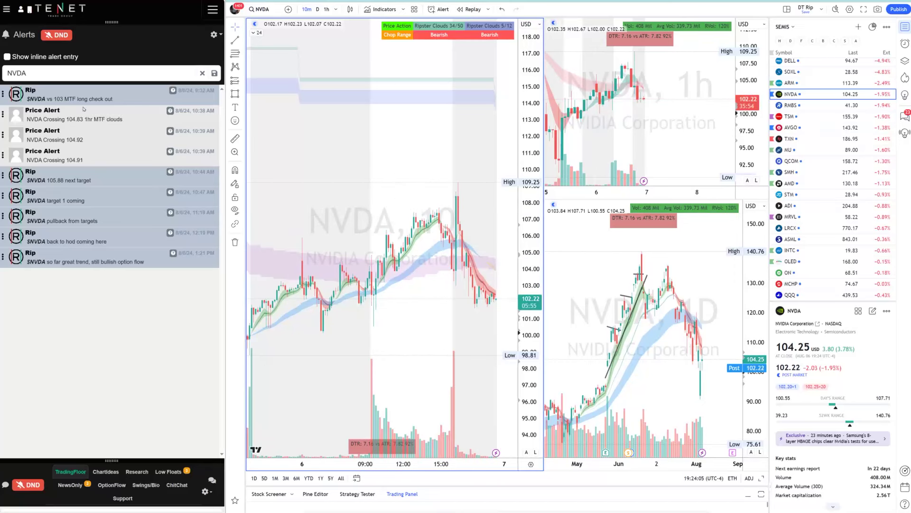
pyautogui.scroll(-3, 342, 252)
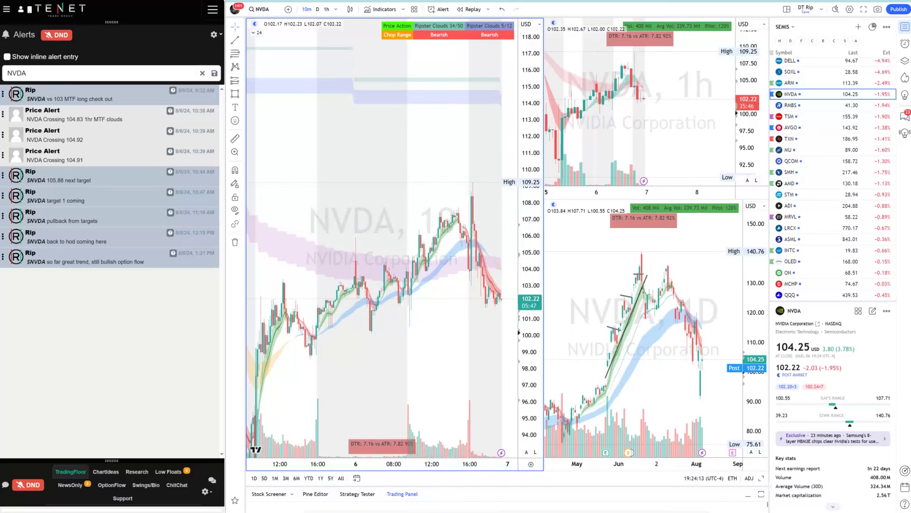
# Step: Load PLTR on the charts and filter the alerts by $PLTR
pyautogui.click(273, 10)
pyautogui.write('PLTR')
pyautogui.press('Return')
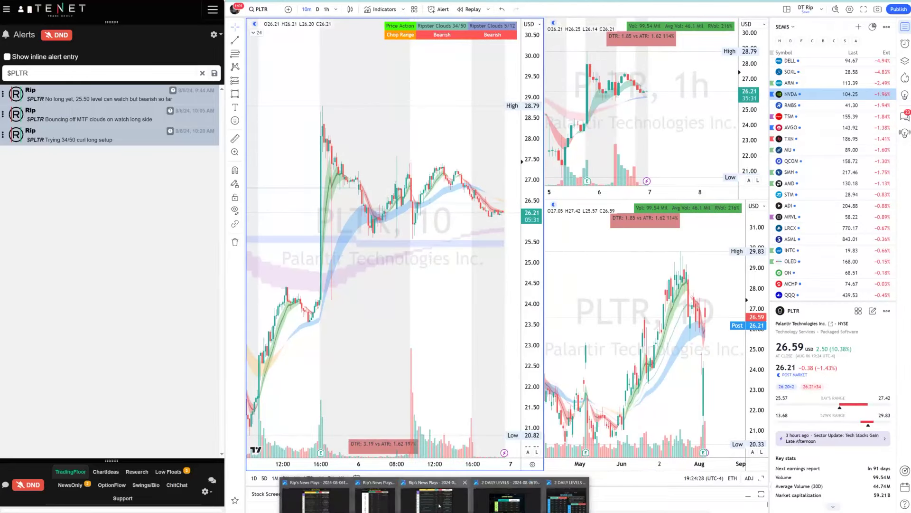
# Step: Compare PLTR's News Plays pivots and game plan with its alerts, highlighting "Bouncing off MTF clouds" and "Trying 34/50 curl long setup"
pyautogui.click(439, 505)
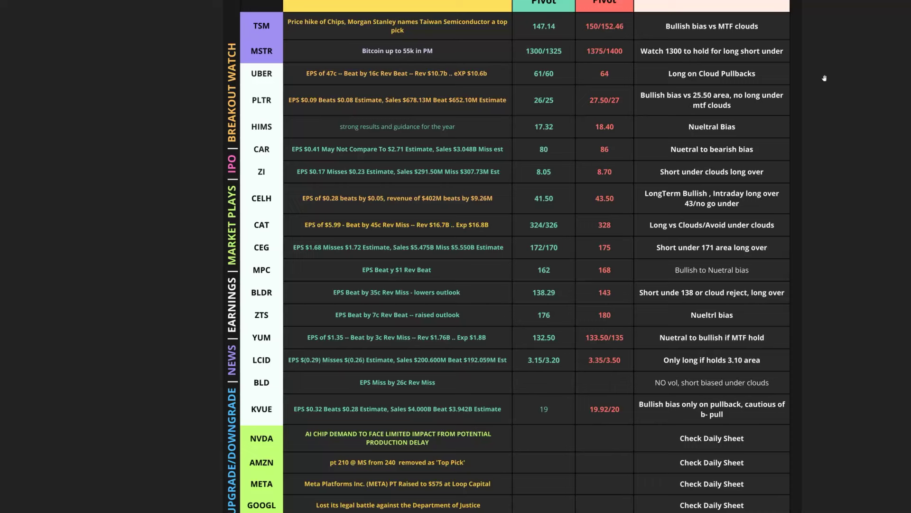
pyautogui.hotkey('alt', 'Tab')
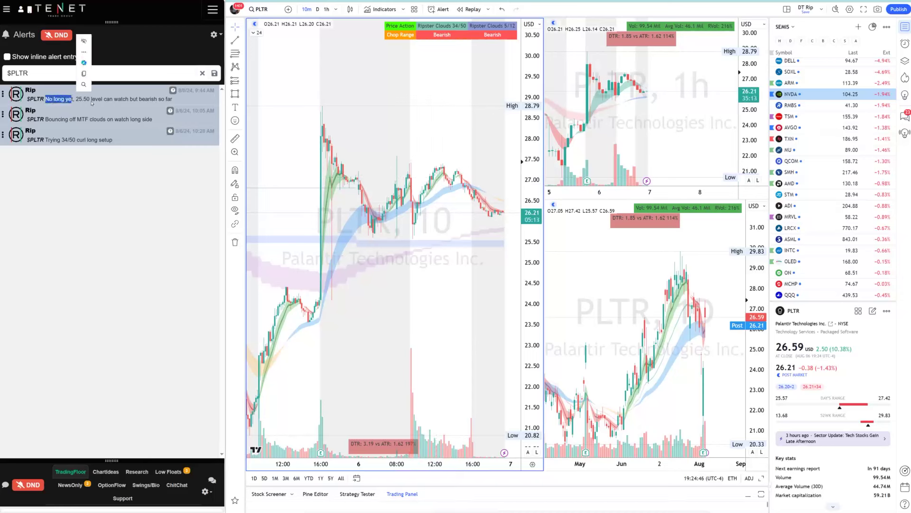
pyautogui.moveTo(40, 119); pyautogui.dragTo(108, 119)
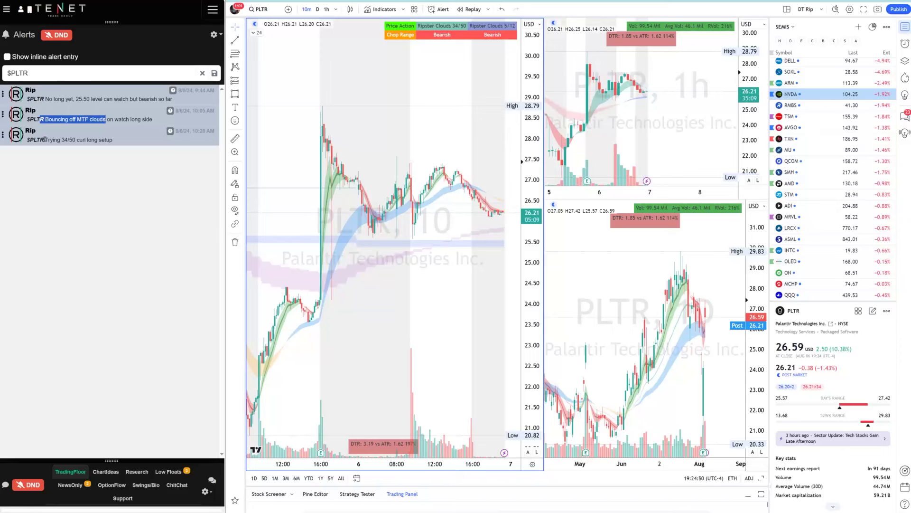
pyautogui.moveTo(46, 139); pyautogui.dragTo(110, 140)
pyautogui.click(435, 512)
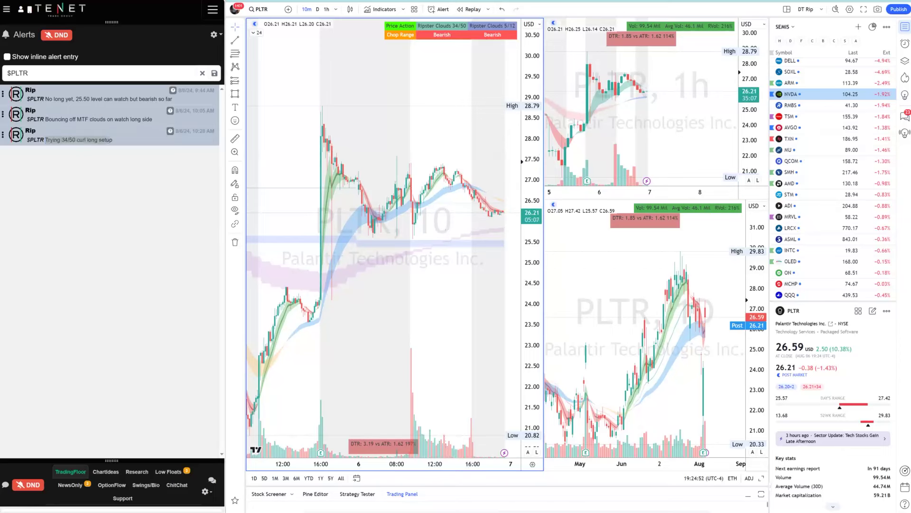
pyautogui.click(314, 496)
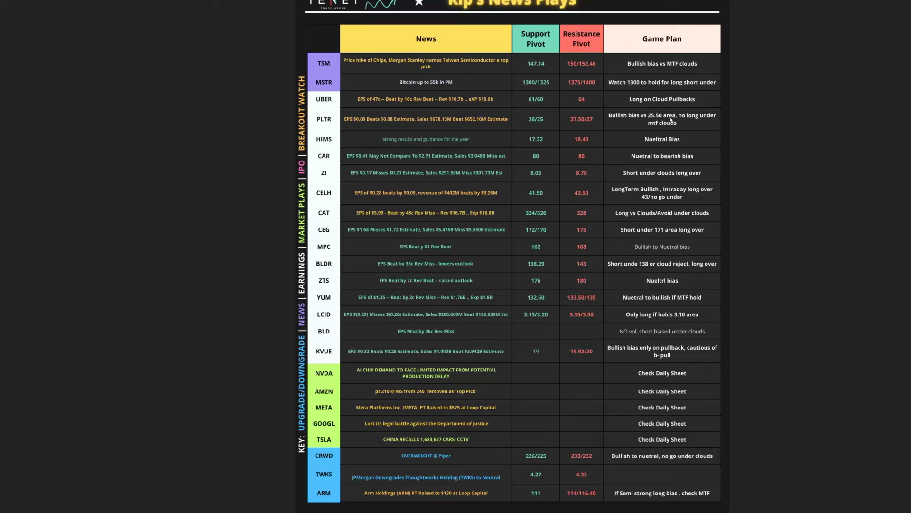
pyautogui.hotkey('alt', 'Tab')
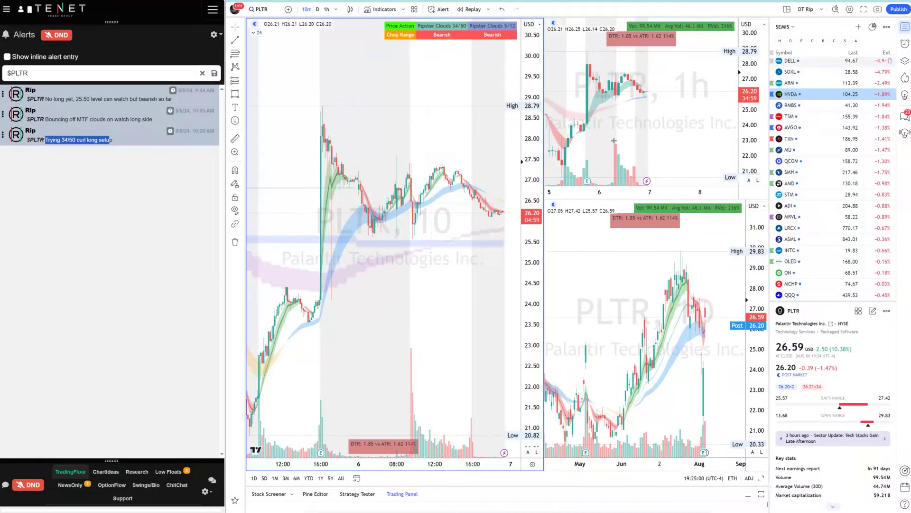
# Step: Mark PLTR's 10-minute support with a horizontal line near 25.7 and a rectangle from about 25.78 to 25.32, spanning 04:00 to 13:20
pyautogui.click(238, 42)
pyautogui.click(235, 40)
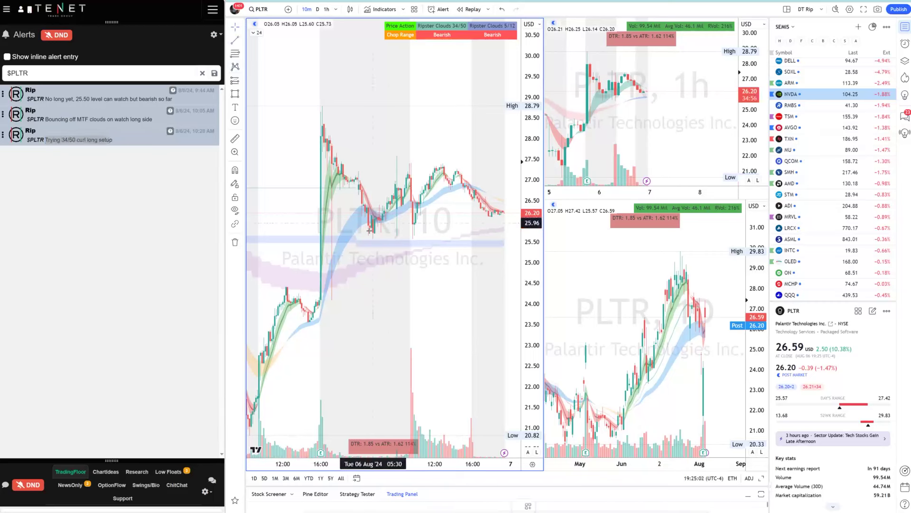
pyautogui.moveTo(363, 234); pyautogui.dragTo(430, 234)
pyautogui.click(235, 94)
pyautogui.moveTo(359, 230)
pyautogui.mouseDown()
pyautogui.moveTo(456, 248)
pyautogui.moveTo(447, 249)
pyautogui.mouseUp()
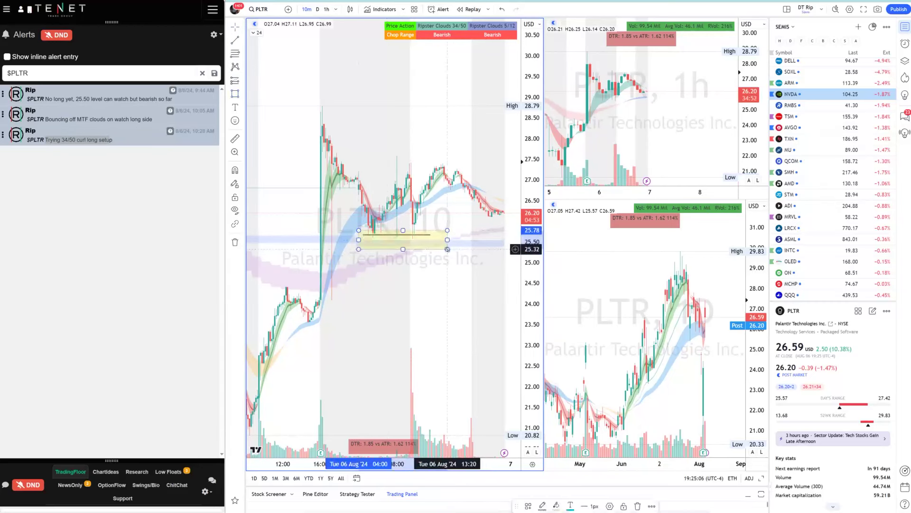
pyautogui.doubleClick(416, 230)
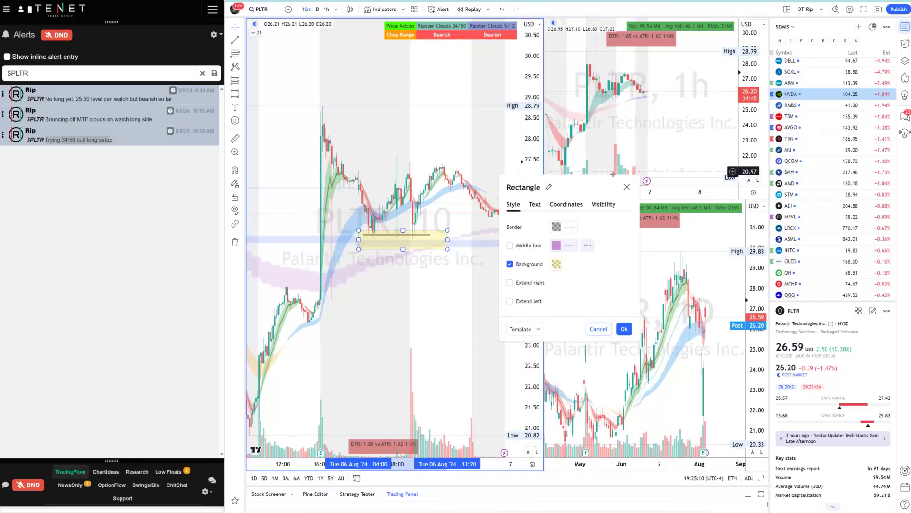
pyautogui.press('Escape')
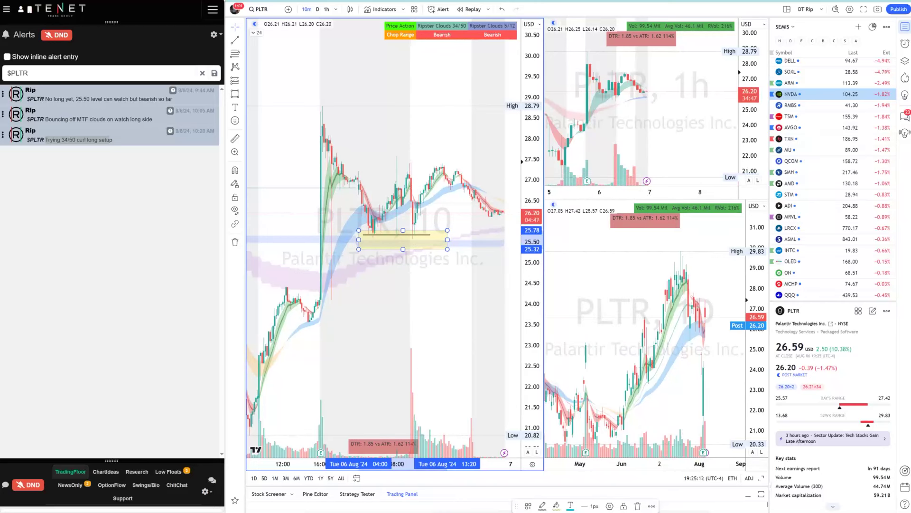
# Step: Open the Day 2/Day 3 Plays sheet to check the listed pivots, and load JPM on the charts
pyautogui.moveTo(434, 512)
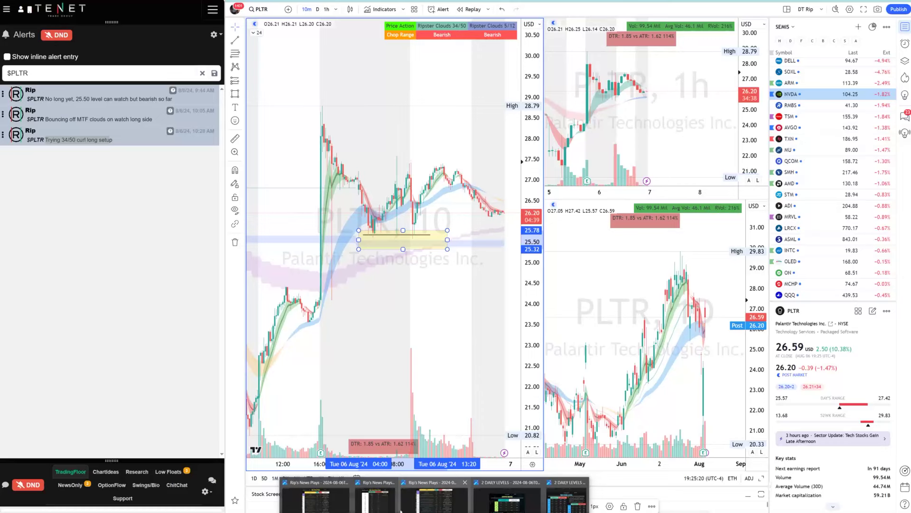
pyautogui.click(434, 495)
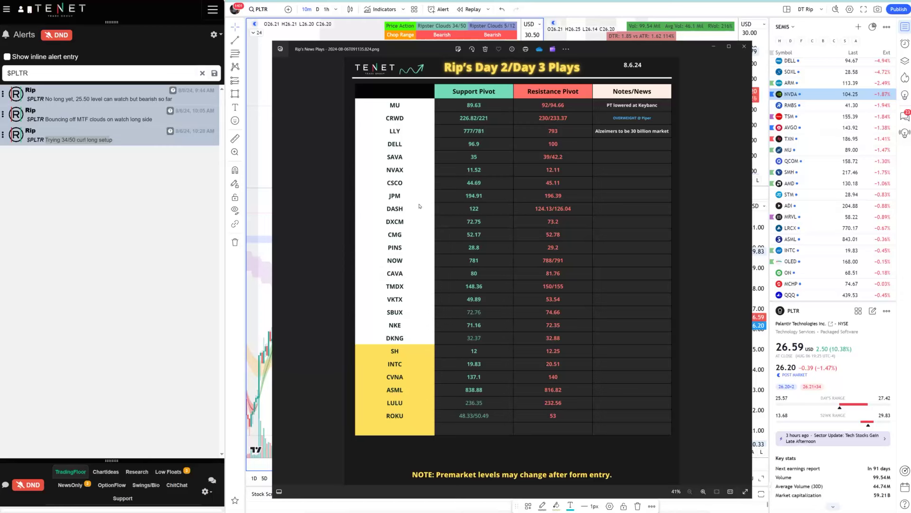
pyautogui.click(266, 33)
pyautogui.click(260, 9)
pyautogui.write('JPM')
pyautogui.press('Return')
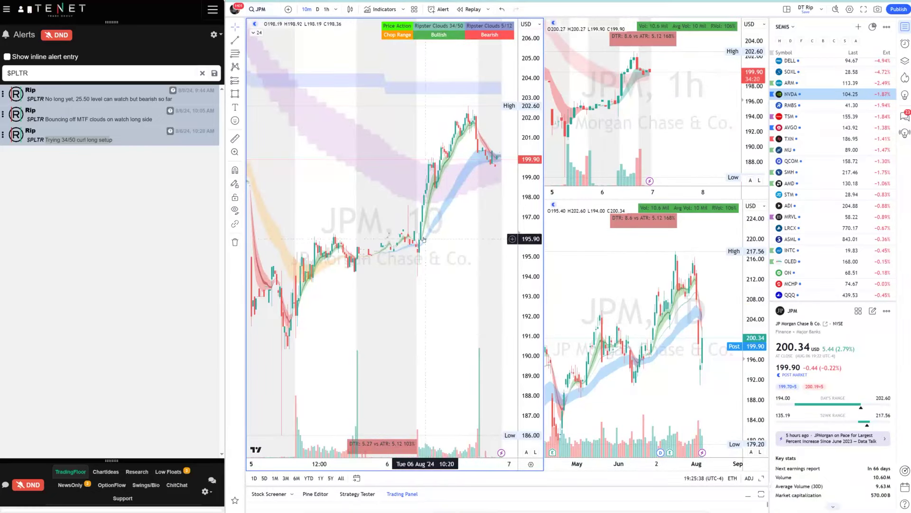
# Step: Load DXCM on the charts to review its 10-minute move, followed by CMG
pyautogui.click(260, 10)
pyautogui.write('DXCM')
pyautogui.press('Return')
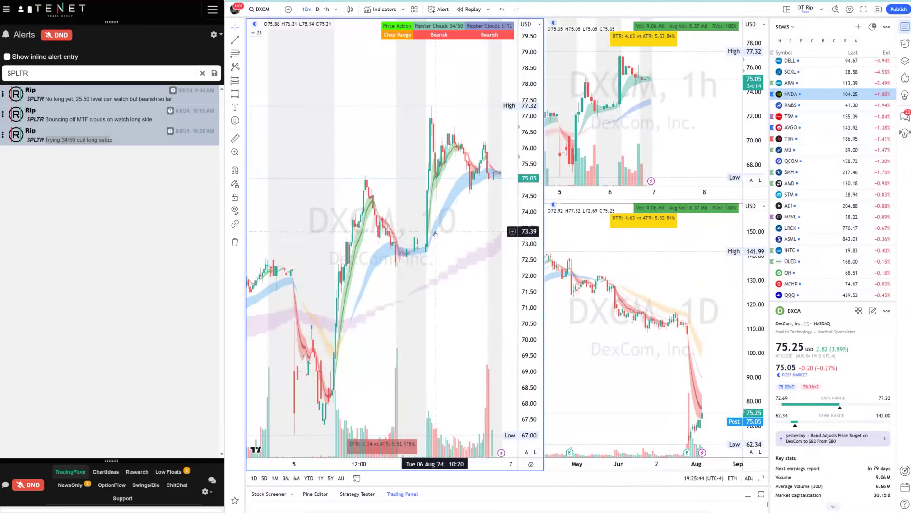
pyautogui.click(262, 14)
pyautogui.write('CMG')
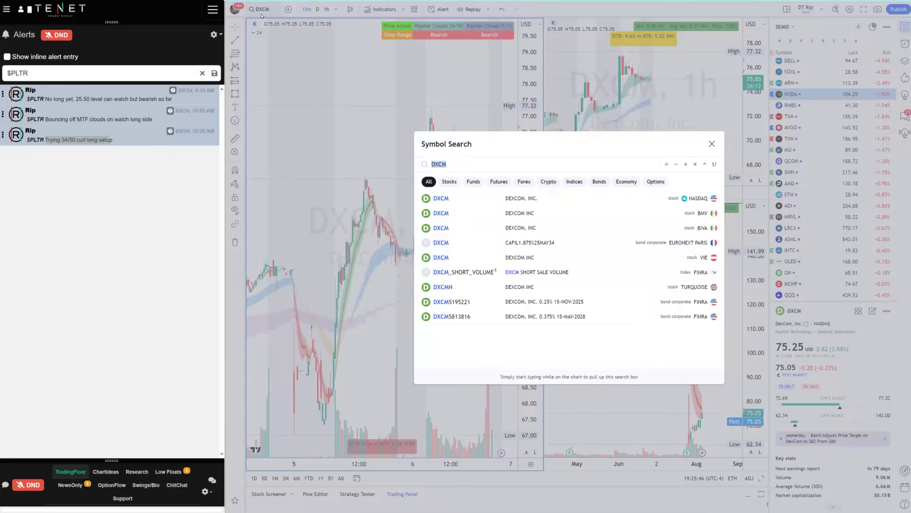
pyautogui.press('Return')
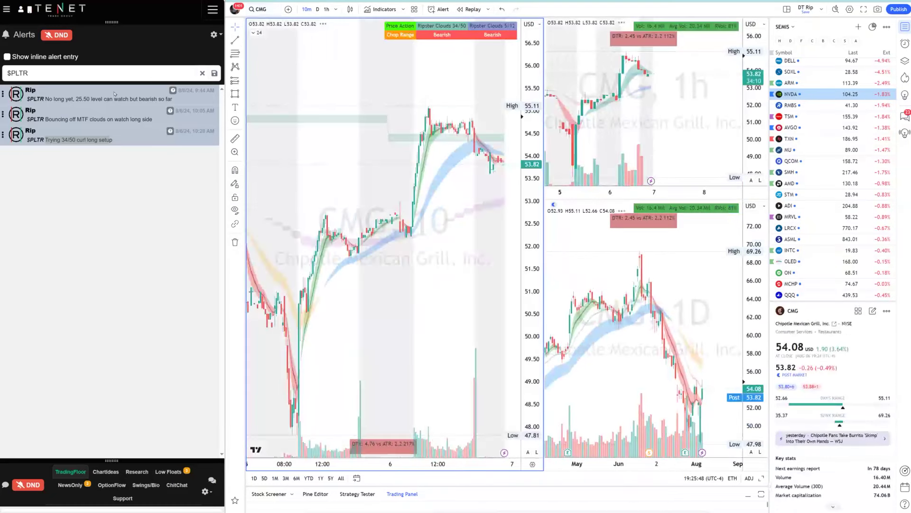
# Step: Filter the alerts by jpm to read its Day 2 notes, and replace the filter with cmg
pyautogui.click(18, 73)
pyautogui.write('jpm')
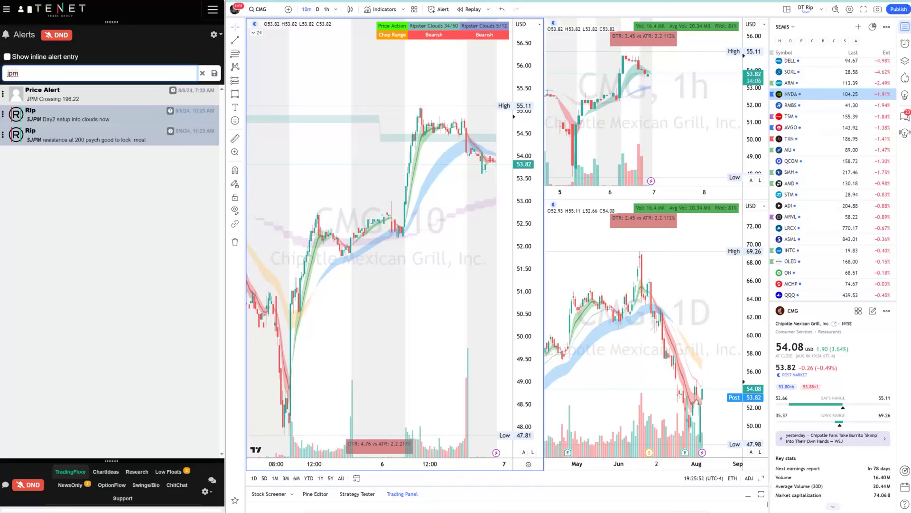
pyautogui.write('cmg')
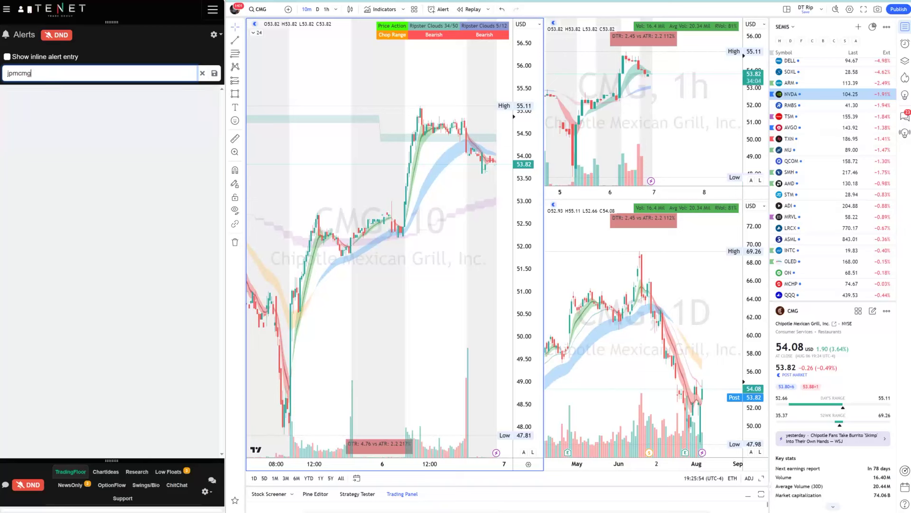
pyautogui.hotkey('ctrl', 'a')
pyautogui.write('cmg')
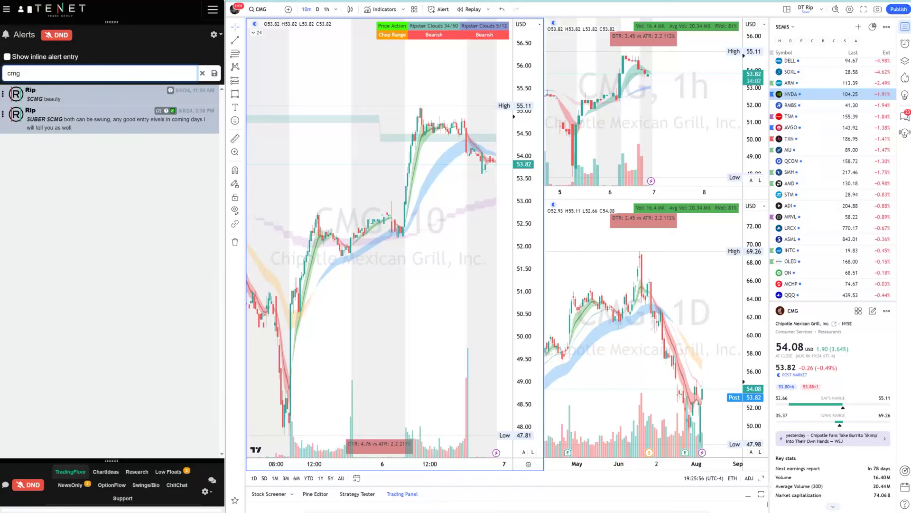
# Step: Filter the alerts by DXCM to read its Day 2 alerts
pyautogui.write('d')
pyautogui.press('BackSpace')
pyautogui.press('BackSpace')
pyautogui.press('BackSpace')
pyautogui.press('BackSpace')
pyautogui.write('DXCM')
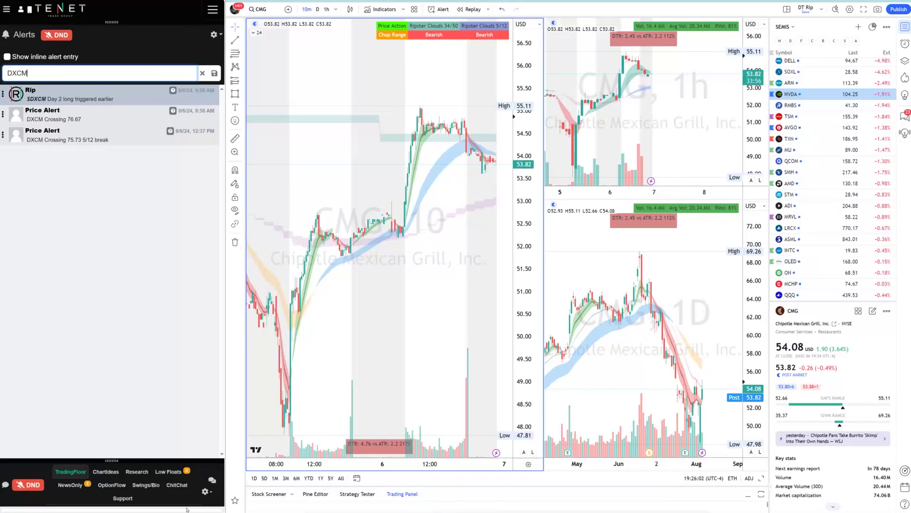
# Step: Enlarge the chat area to look back through the TradingFloor messages, and search the Low Floats chat for lumn
pyautogui.moveTo(119, 461); pyautogui.dragTo(114, 149)
pyautogui.scroll(5, 126, 397)
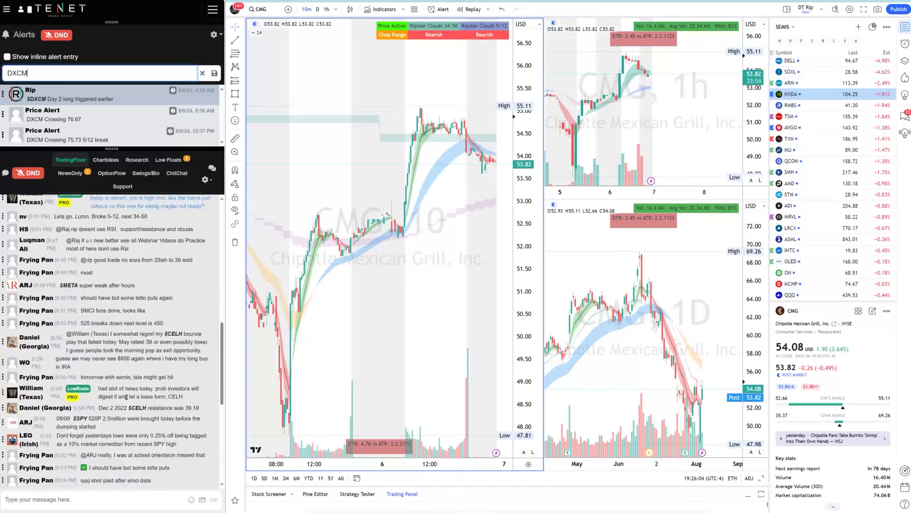
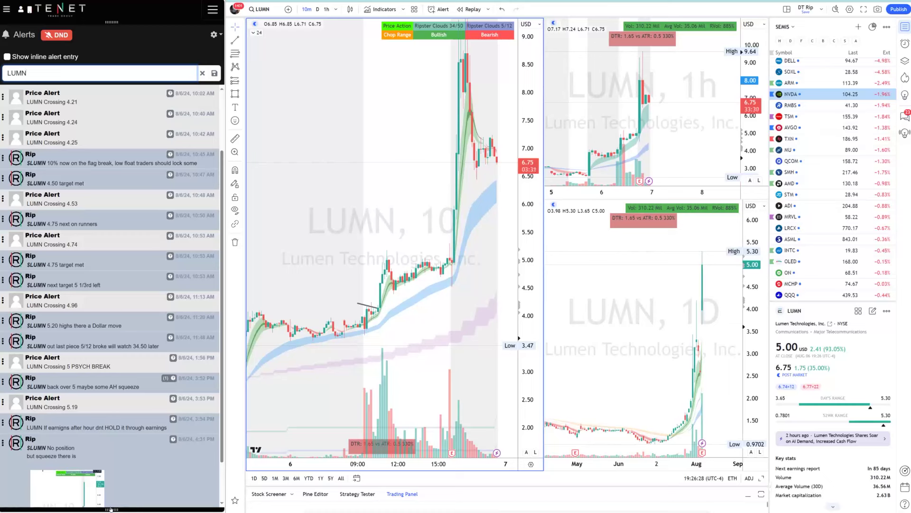
pyautogui.moveTo(110, 509); pyautogui.dragTo(112, 273)
pyautogui.click(168, 283)
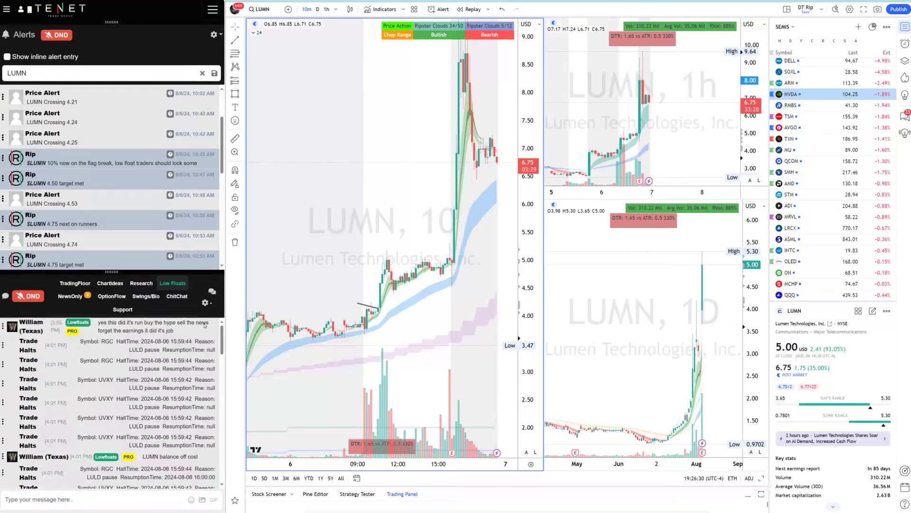
pyautogui.click(39, 329)
pyautogui.write('lumn')
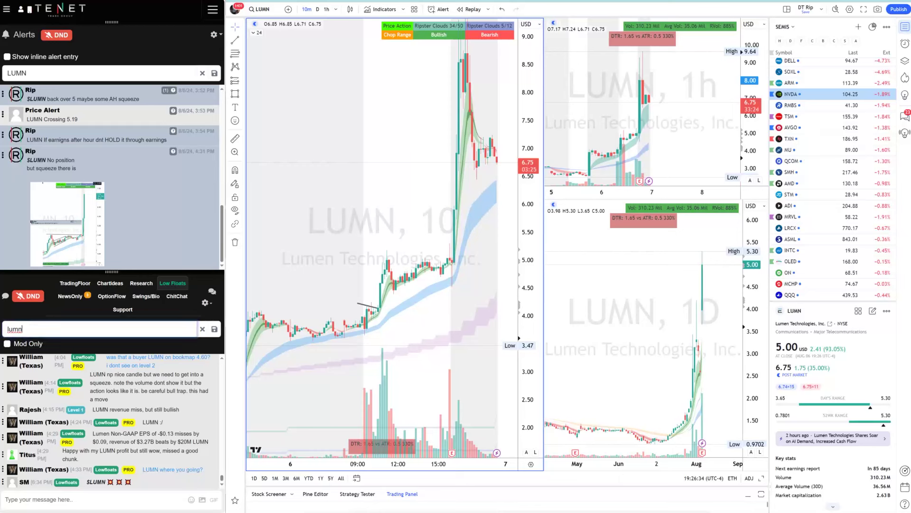
# Step: Replace the Low Floats chat search with rip, and switch back to the TradingFloor chat
pyautogui.doubleClick(26, 325)
pyautogui.write('rip')
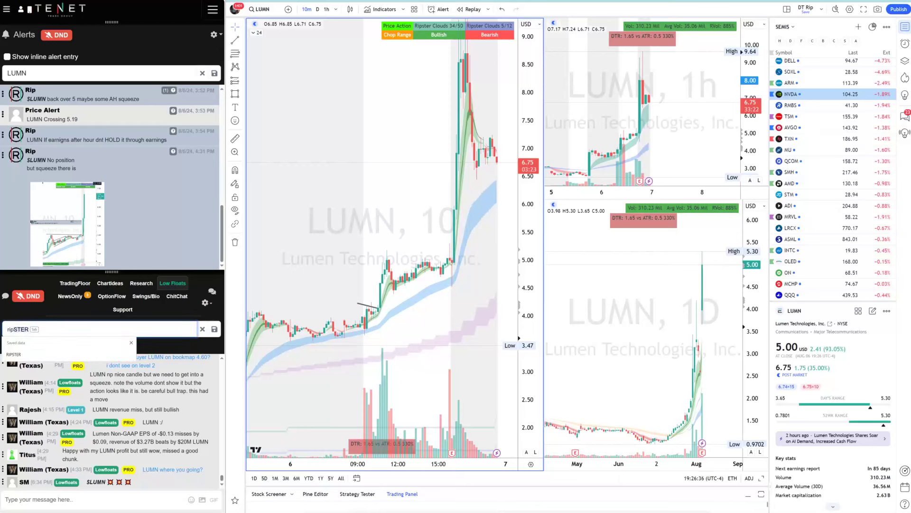
pyautogui.press('BackSpace')
pyautogui.moveTo(222, 481); pyautogui.dragTo(225, 436)
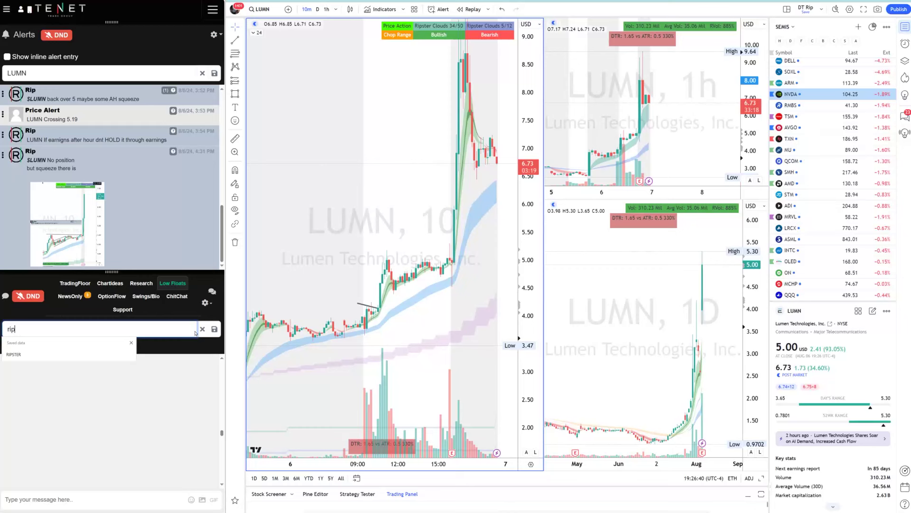
pyautogui.click(131, 343)
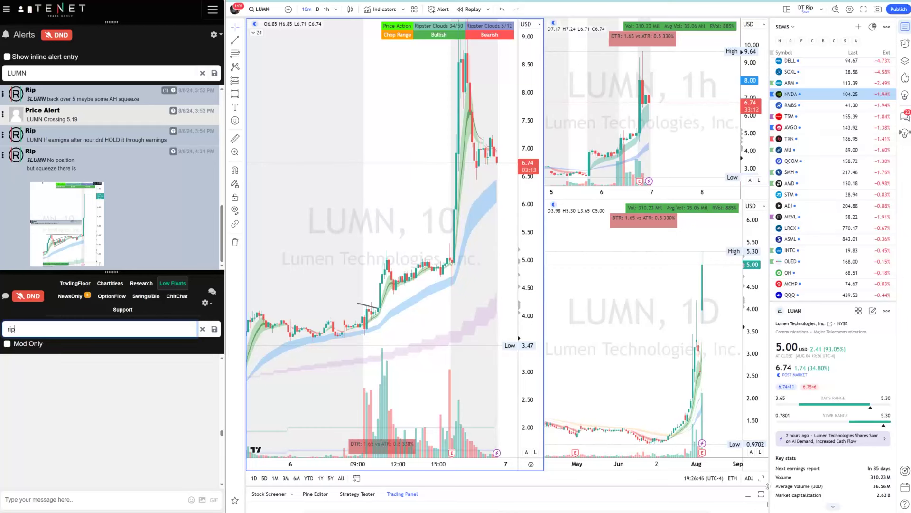
pyautogui.click(74, 282)
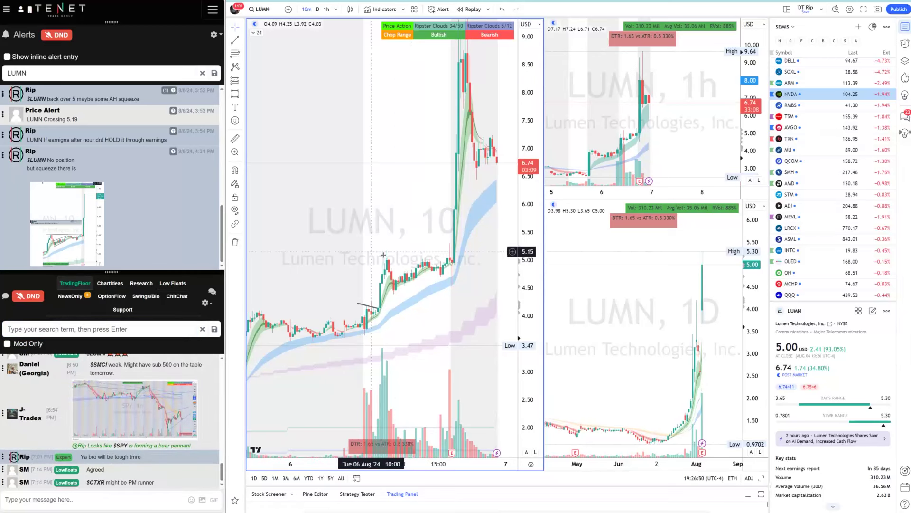
# Step: Draw a trend line along the LUMN consolidation highs on the 10-minute chart, from about 4.08 down to 3.96
pyautogui.scroll(-3, 467, 275)
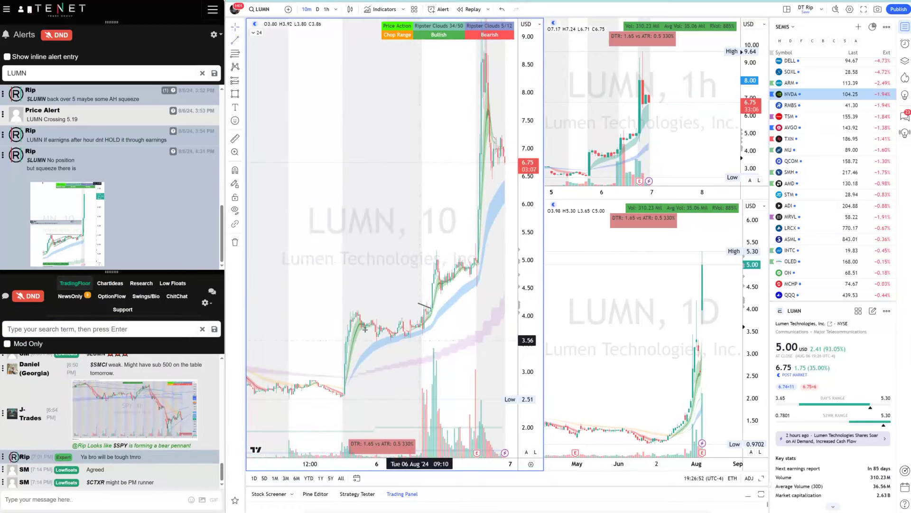
pyautogui.moveTo(339, 311); pyautogui.dragTo(443, 318)
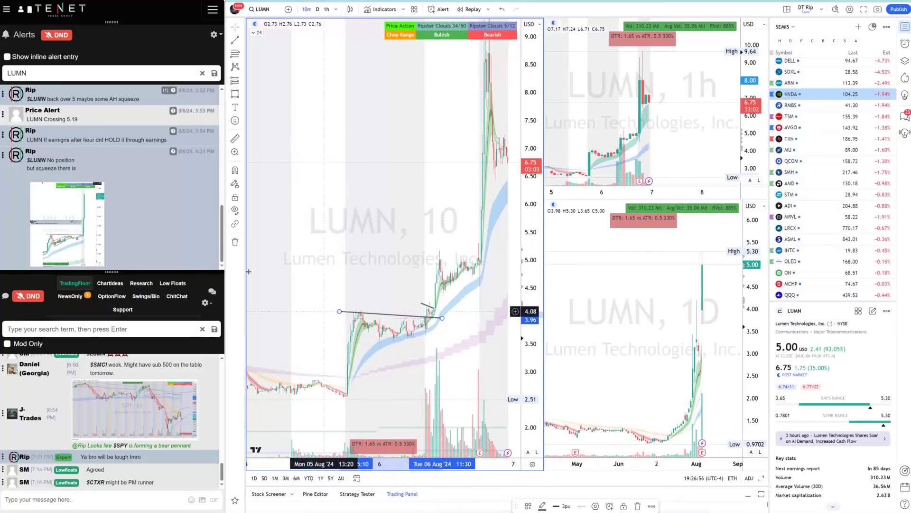
# Step: Check the LUMN alerts around the flag break, and draw a short trend line at the breakout from about 4.23 to 4.08
pyautogui.moveTo(142, 272); pyautogui.dragTo(143, 388)
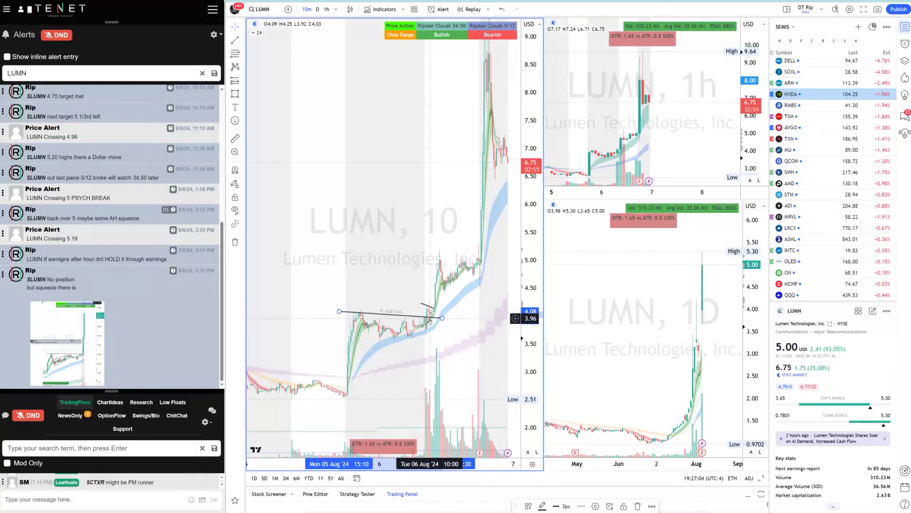
pyautogui.scroll(5, 82, 172)
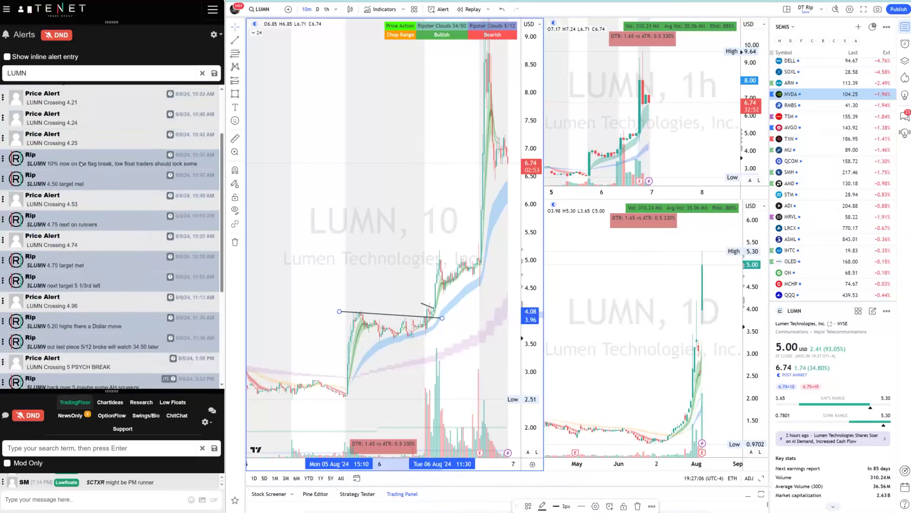
pyautogui.moveTo(28, 142); pyautogui.dragTo(79, 142)
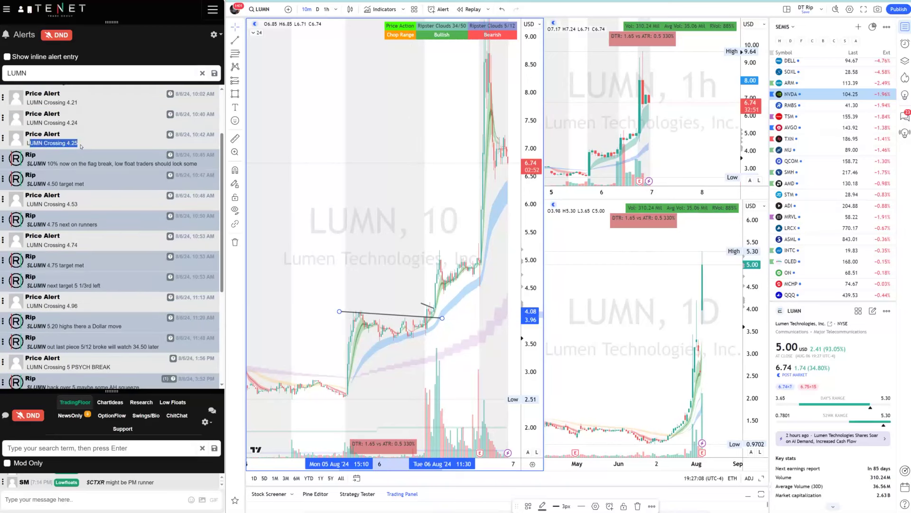
pyautogui.click(123, 147)
pyautogui.scroll(-5, 123, 147)
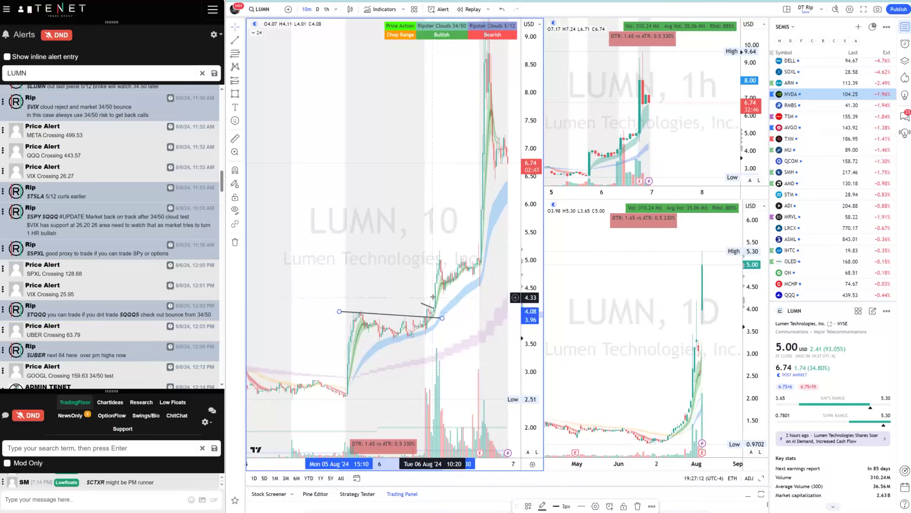
pyautogui.click(445, 312)
pyautogui.moveTo(530, 342); pyautogui.dragTo(530, 308)
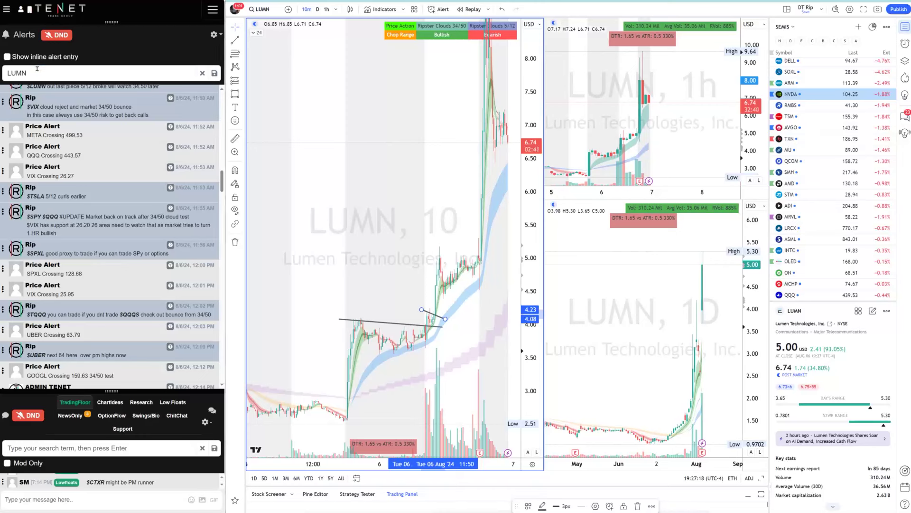
# Step: Change the alerts filter to $LUMN to leave out the price-crossing alerts
pyautogui.click(10, 71)
pyautogui.press('Return')
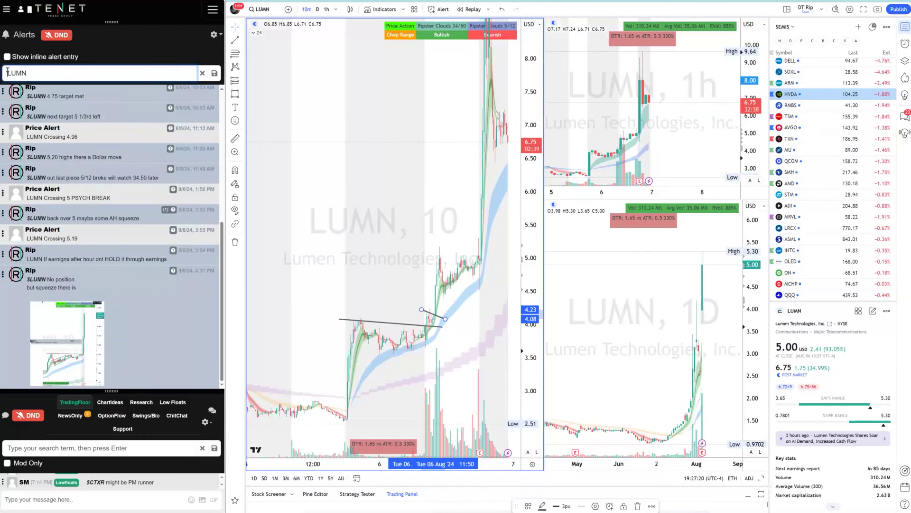
pyautogui.write('$')
pyautogui.press('Return')
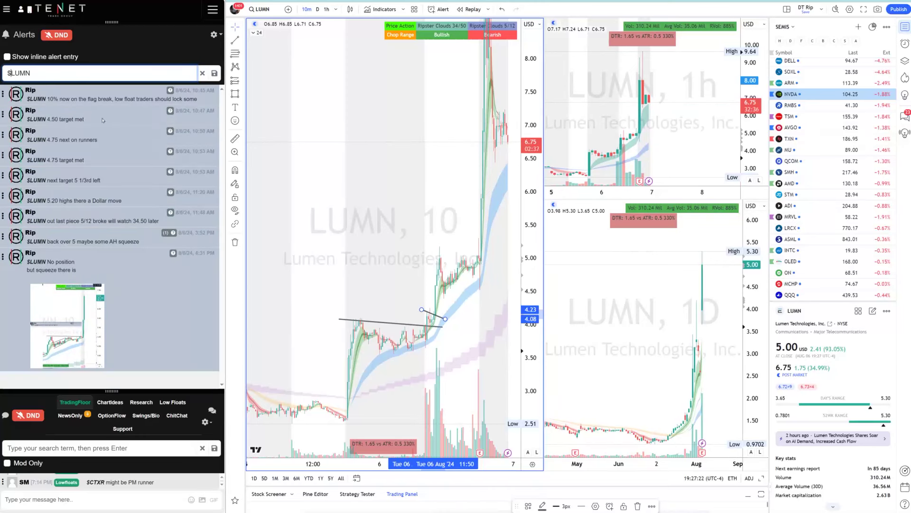
# Step: Read the $LUMN target and exit notes, and compare them with the after-hours squeeze on the 10-minute chart
pyautogui.moveTo(99, 141); pyautogui.dragTo(50, 160)
pyautogui.moveTo(100, 181); pyautogui.dragTo(56, 180)
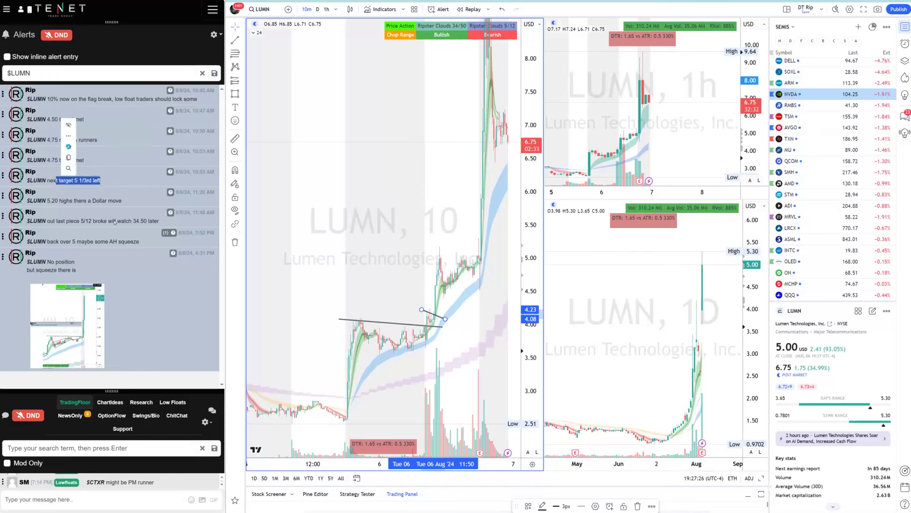
pyautogui.moveTo(114, 214); pyautogui.dragTo(42, 207)
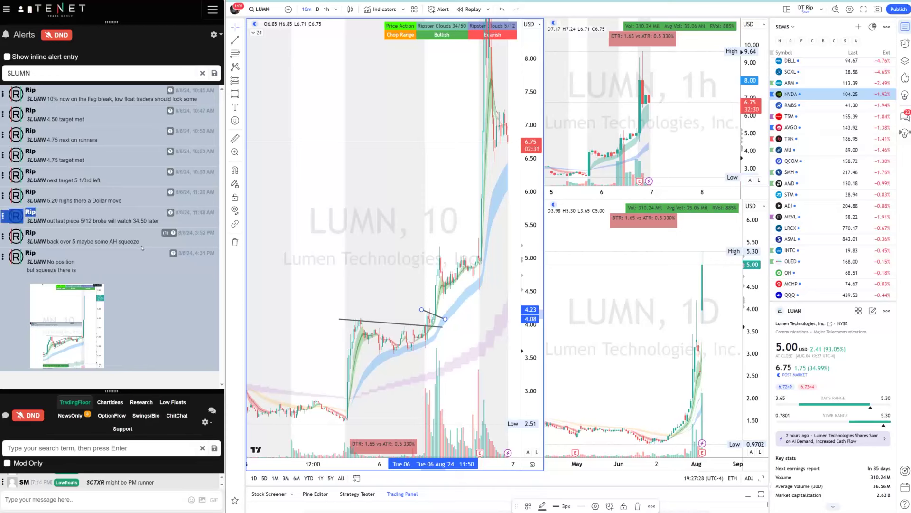
pyautogui.moveTo(136, 247); pyautogui.dragTo(30, 246)
pyautogui.moveTo(530, 103); pyautogui.dragTo(530, 200)
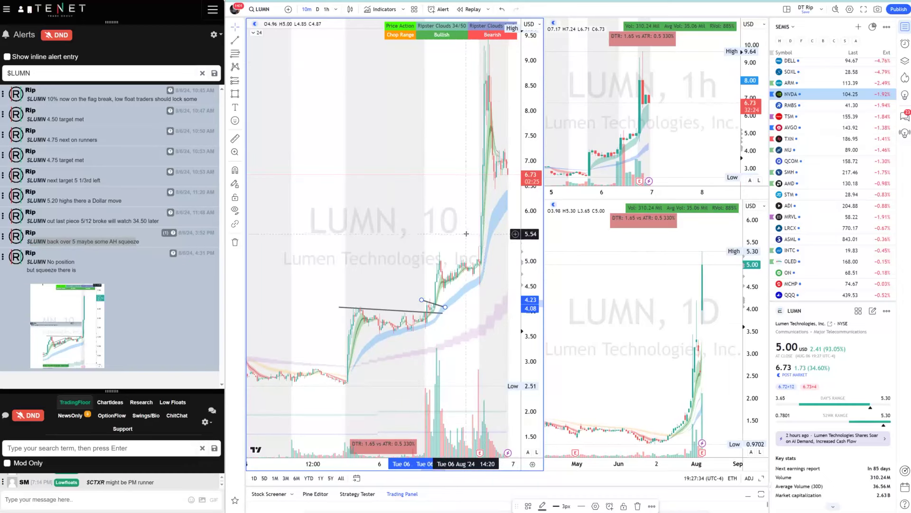
pyautogui.scroll(2, 466, 232)
# Step: Enlarge the chat area and filter the Low Floats chat by lumn
pyautogui.moveTo(161, 390); pyautogui.dragTo(164, 167)
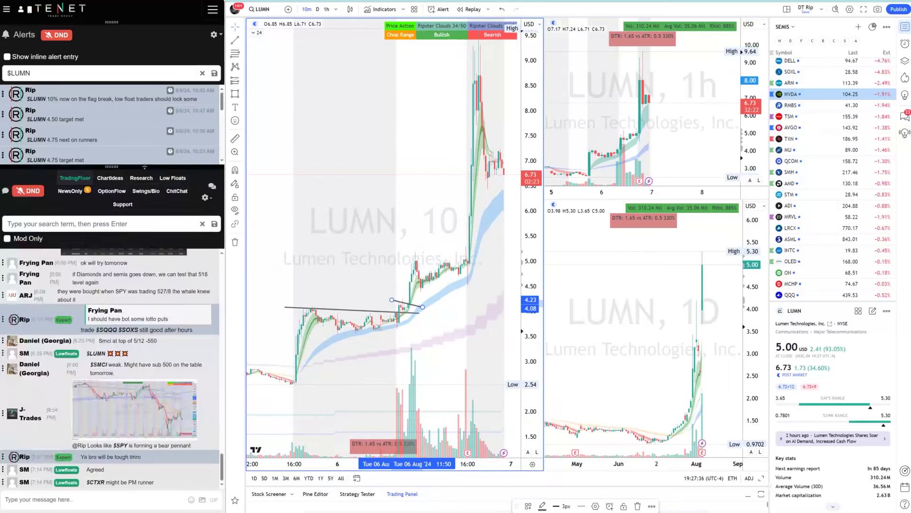
pyautogui.click(167, 179)
pyautogui.click(70, 224)
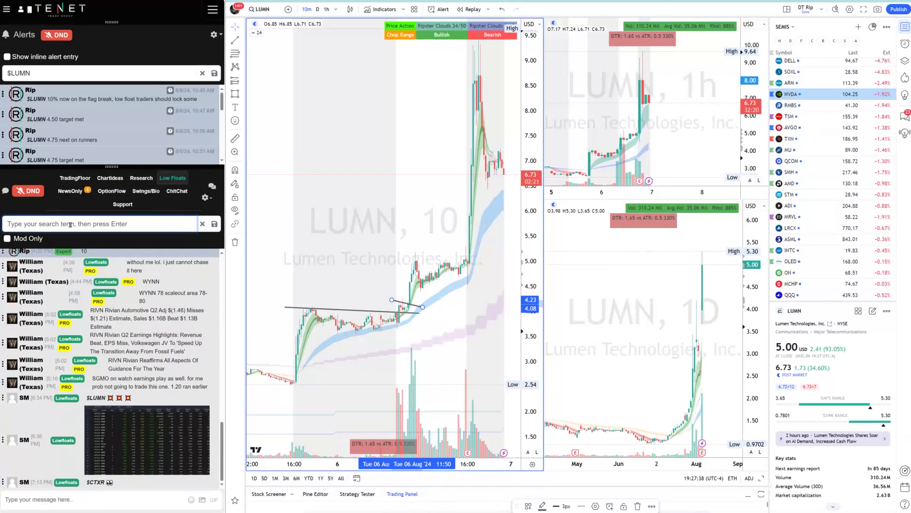
pyautogui.write('lumn')
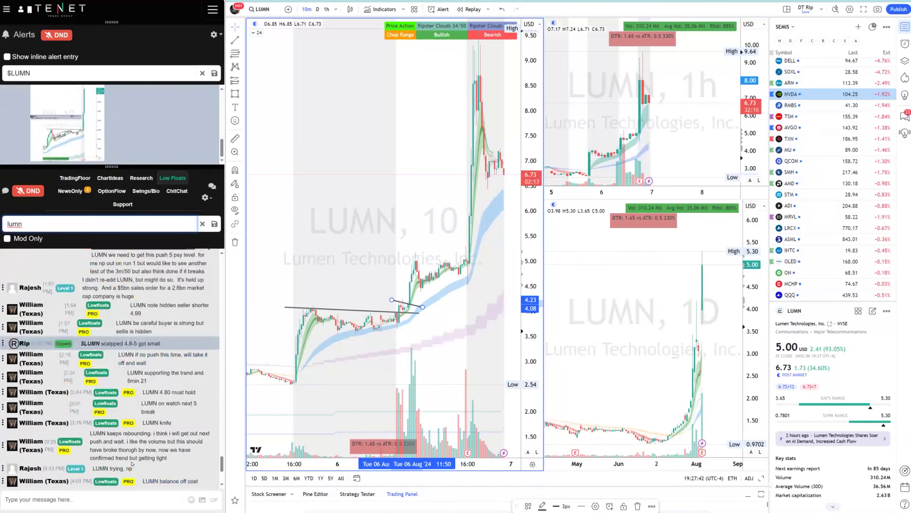
# Step: Look back through the Low Floats messages on LUMN as far as Friday, August 2, and enlarge the alerts area
pyautogui.scroll(5, 138, 378)
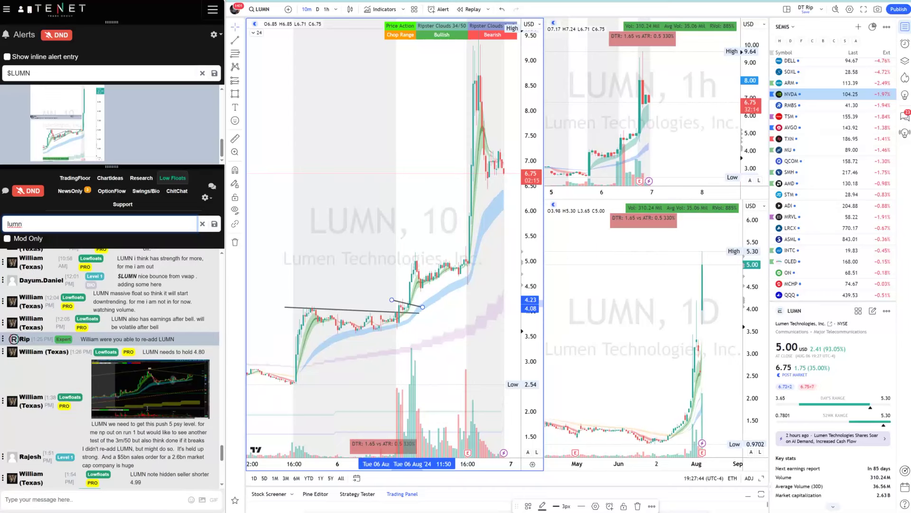
pyautogui.scroll(10, 148, 411)
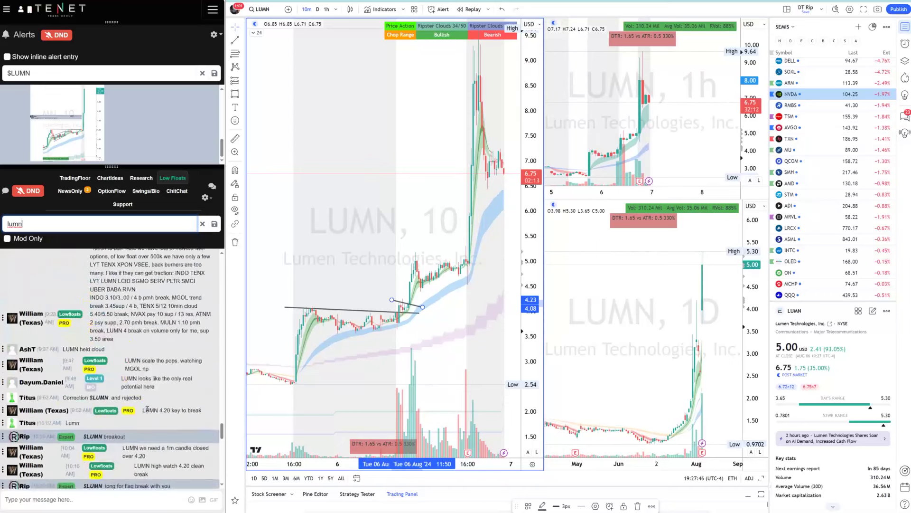
pyautogui.scroll(2, 148, 409)
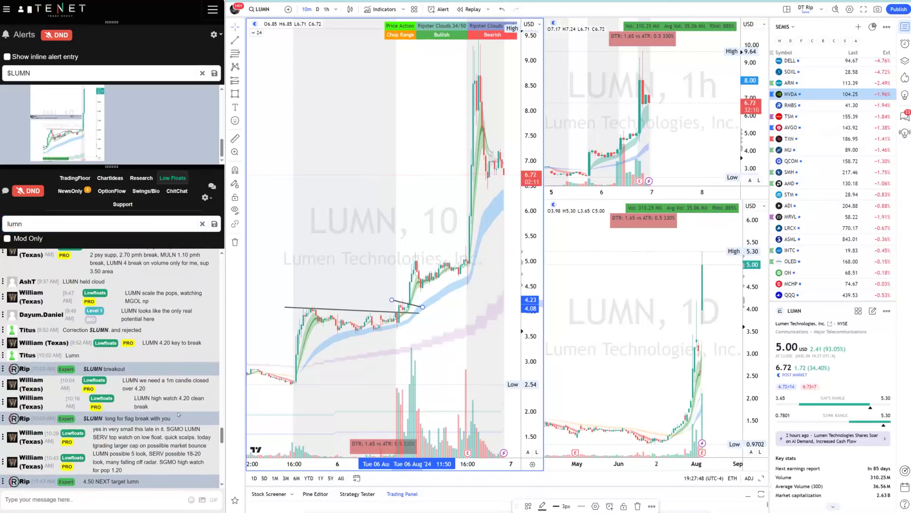
pyautogui.scroll(1, 192, 440)
pyautogui.scroll(5, 192, 440)
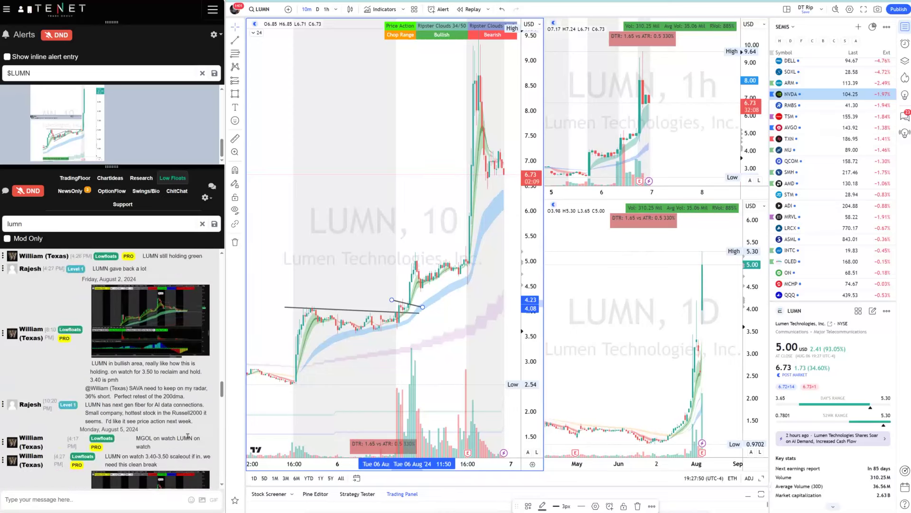
pyautogui.moveTo(111, 167); pyautogui.dragTo(111, 352)
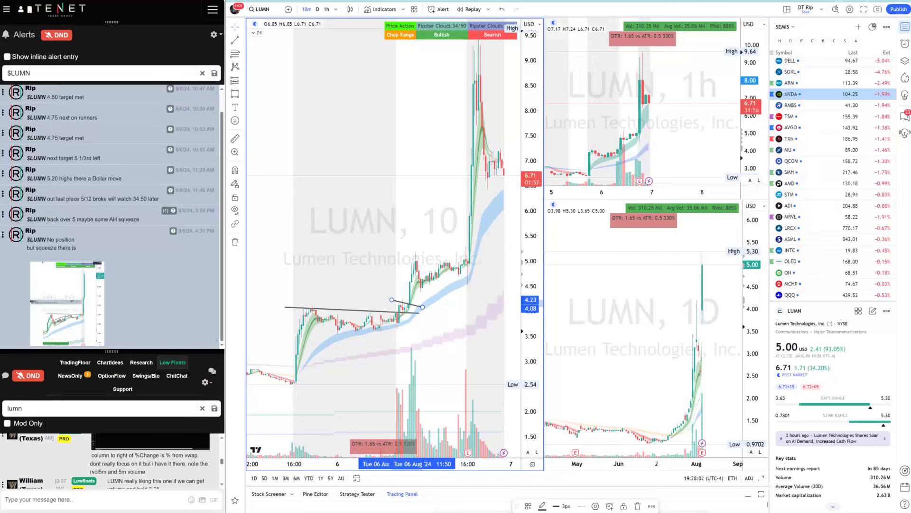
# Step: Load LLY on the charts
pyautogui.click(262, 9)
pyautogui.write('LLY')
pyautogui.press('Return')
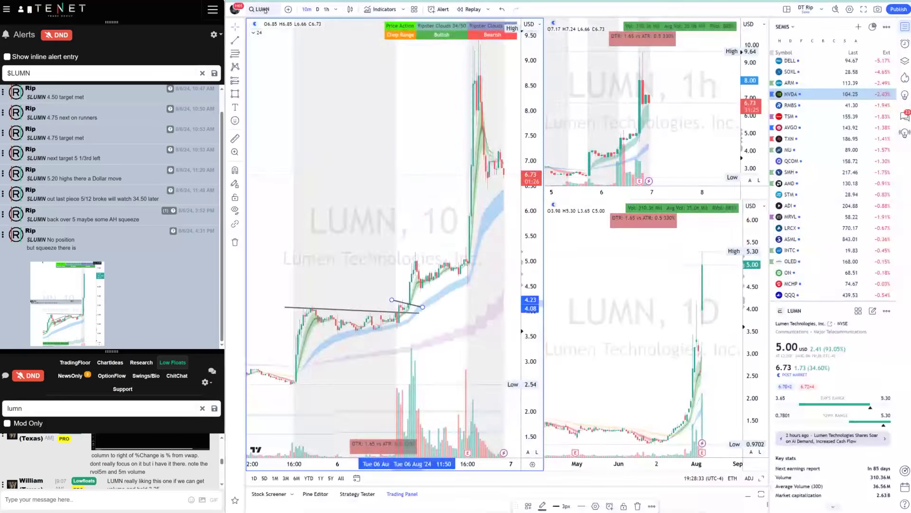
# Step: Check LLY's pivots on the Day 2/Day 3 Plays sheet, and draw a trend line on its 10-minute chart from about 794.84 to 792.92
pyautogui.moveTo(434, 511)
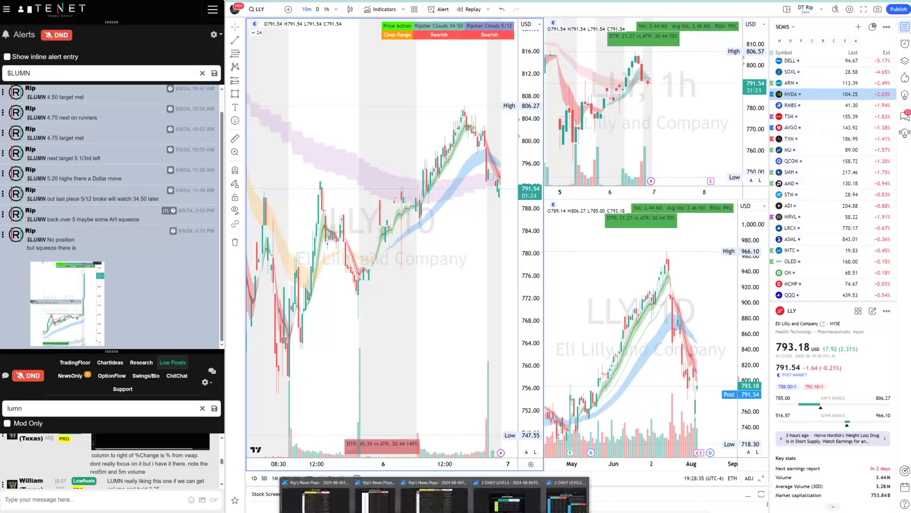
pyautogui.click(376, 494)
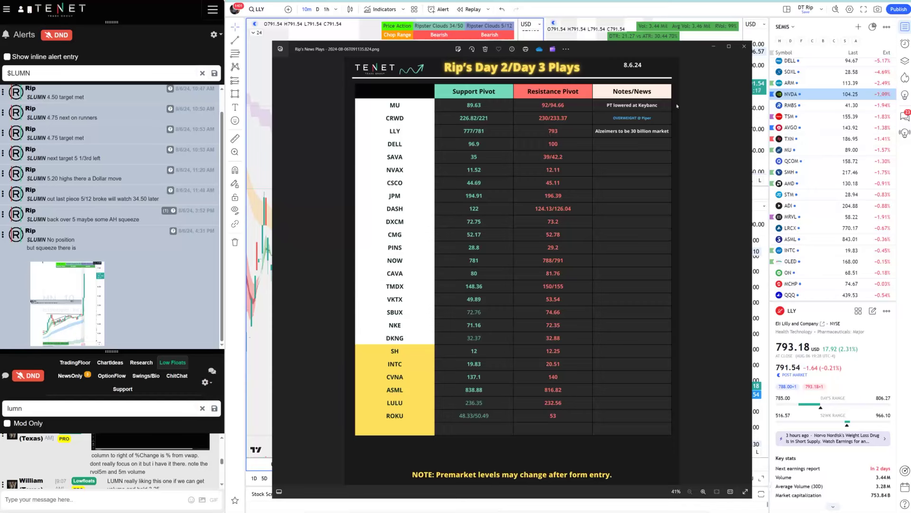
pyautogui.click(713, 46)
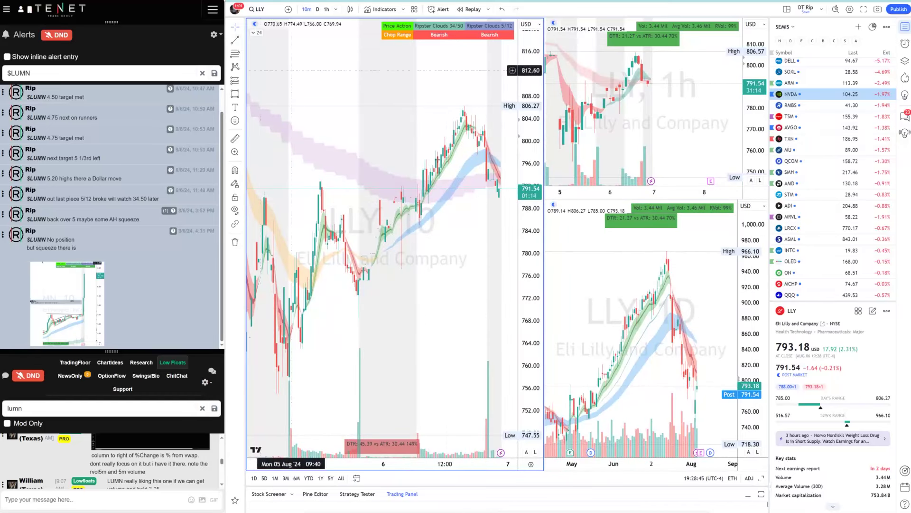
pyautogui.click(380, 169)
pyautogui.click(447, 181)
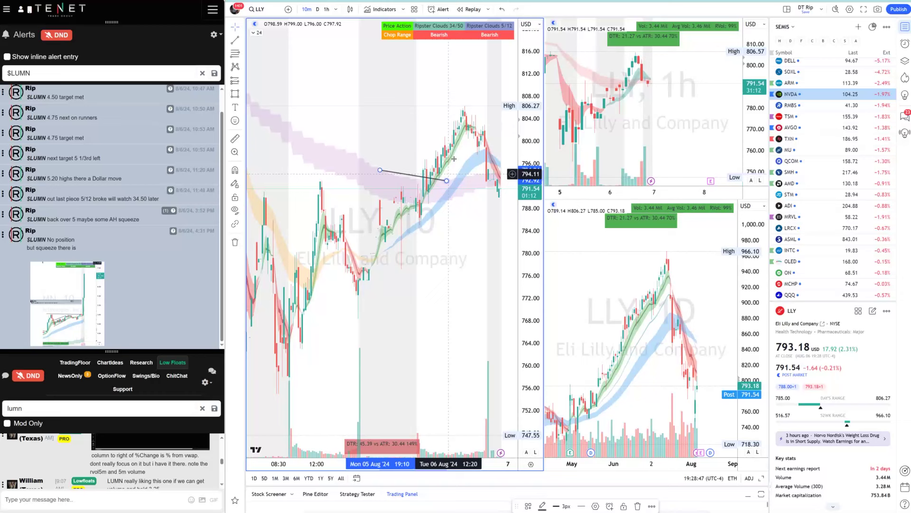
# Step: Filter both the alerts and the Low Floats chat messages by lly
pyautogui.click(19, 73)
pyautogui.write('lly')
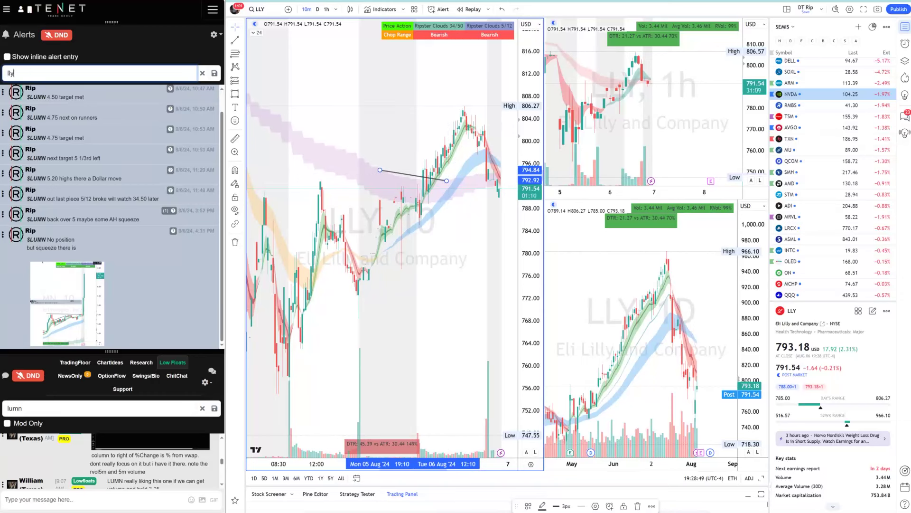
pyautogui.doubleClick(57, 405)
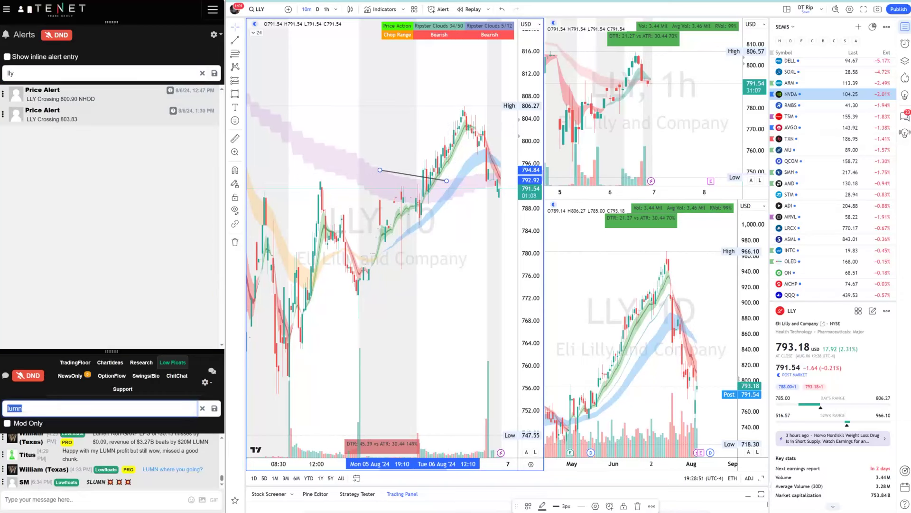
pyautogui.press('BackSpace')
# Step: Load FSLR on the charts
pyautogui.click(258, 10)
pyautogui.write('FS')
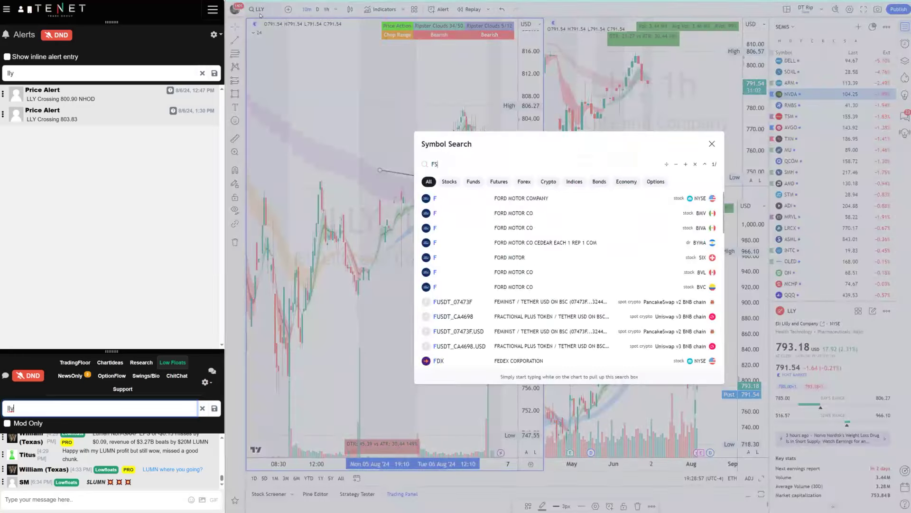
pyautogui.write('LR')
pyautogui.press('Return')
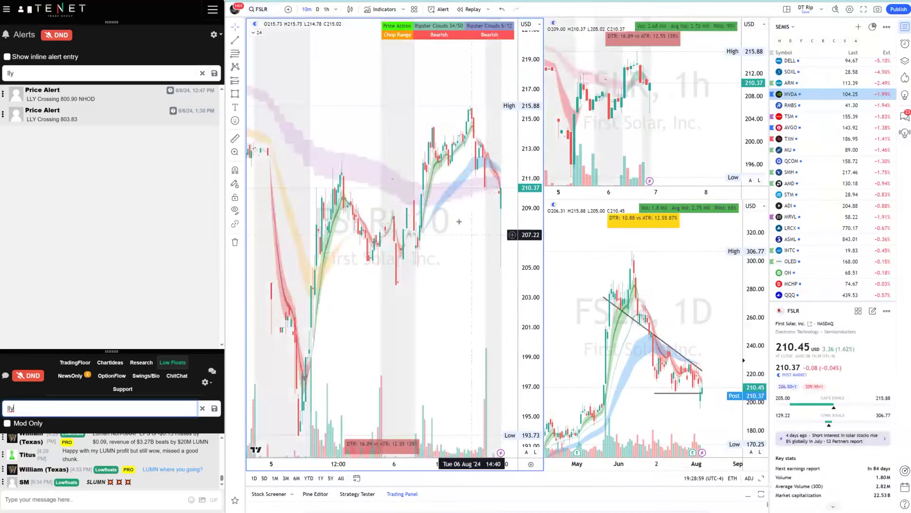
# Step: Bring up the 8.6.24 Day 2/Day 3 Plays pivot sheet over the FSLR charts
pyautogui.doubleClick(128, 73)
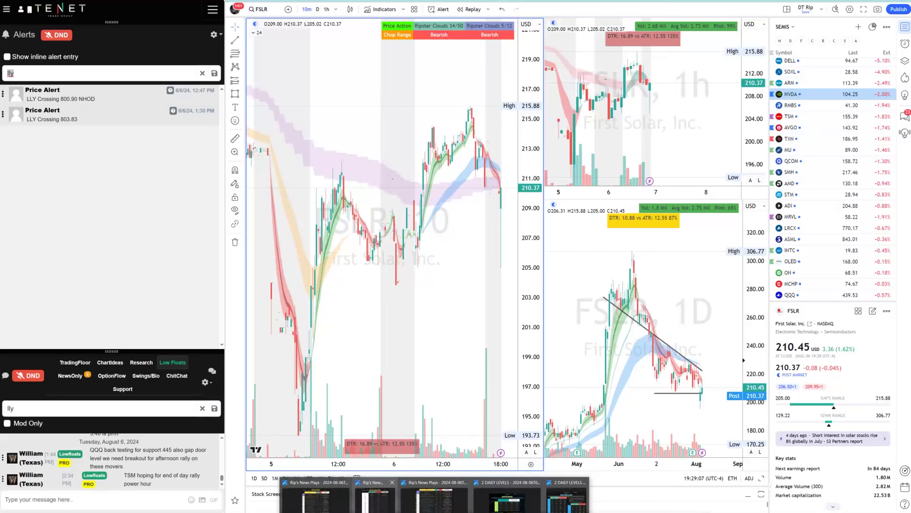
pyautogui.click(395, 508)
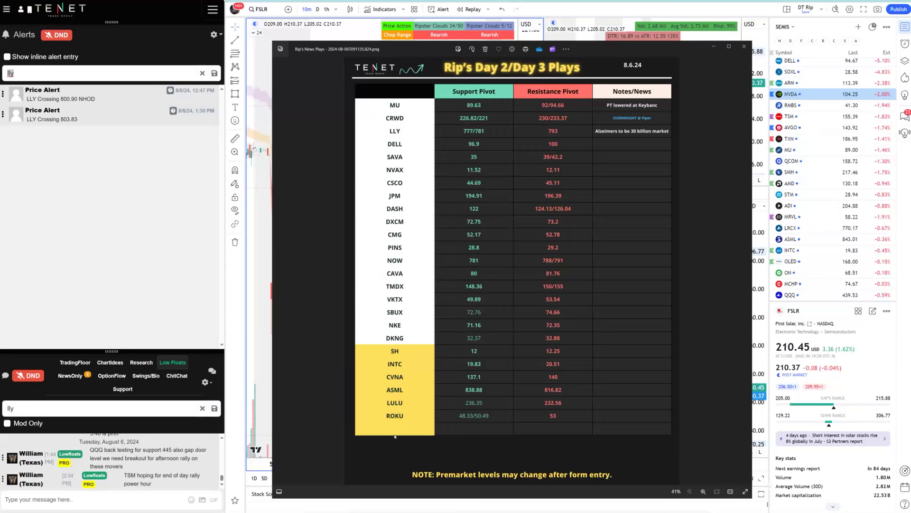
pyautogui.click(321, 504)
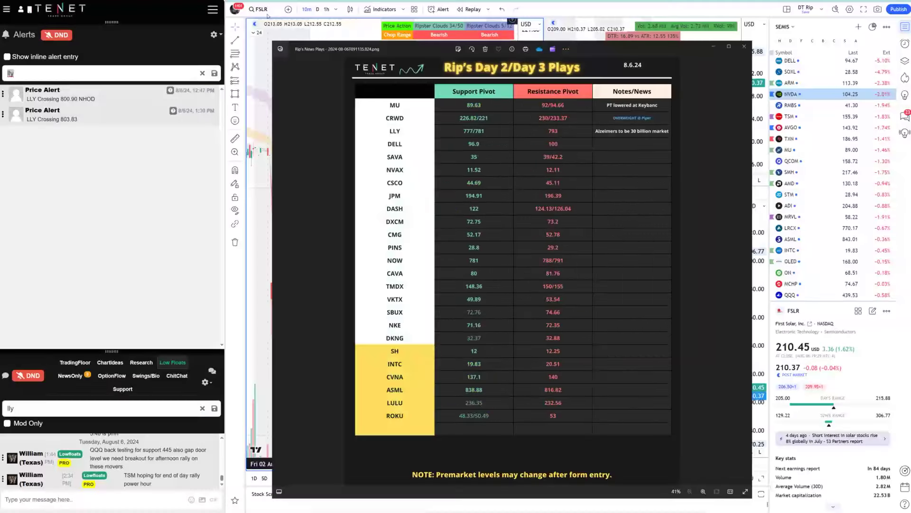
# Step: Load BLDR on the charts and compress the price scale of its daily chart
pyautogui.click(261, 9)
pyautogui.write('BLDR')
pyautogui.press('Return')
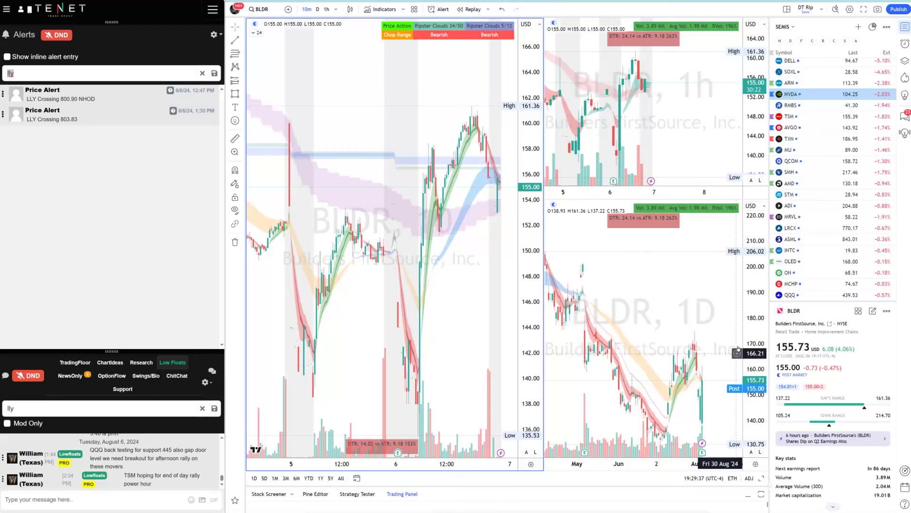
pyautogui.moveTo(753, 331); pyautogui.dragTo(752, 380)
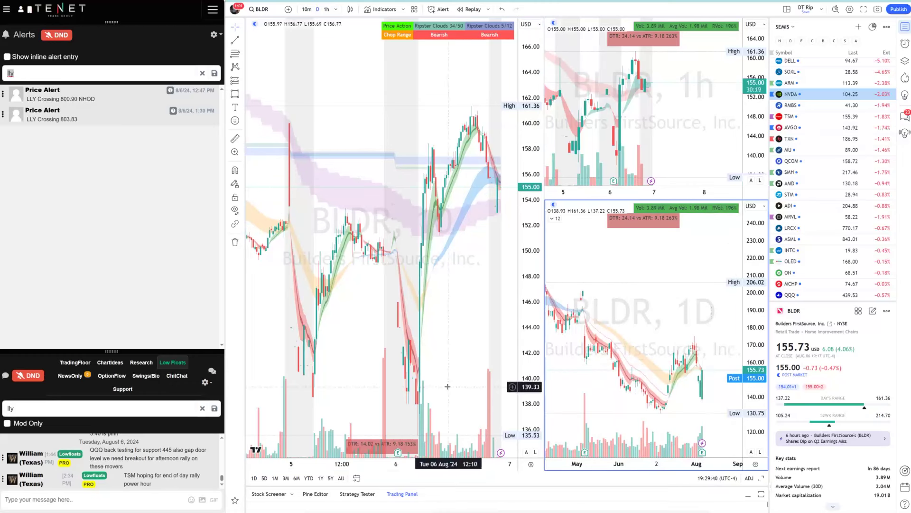